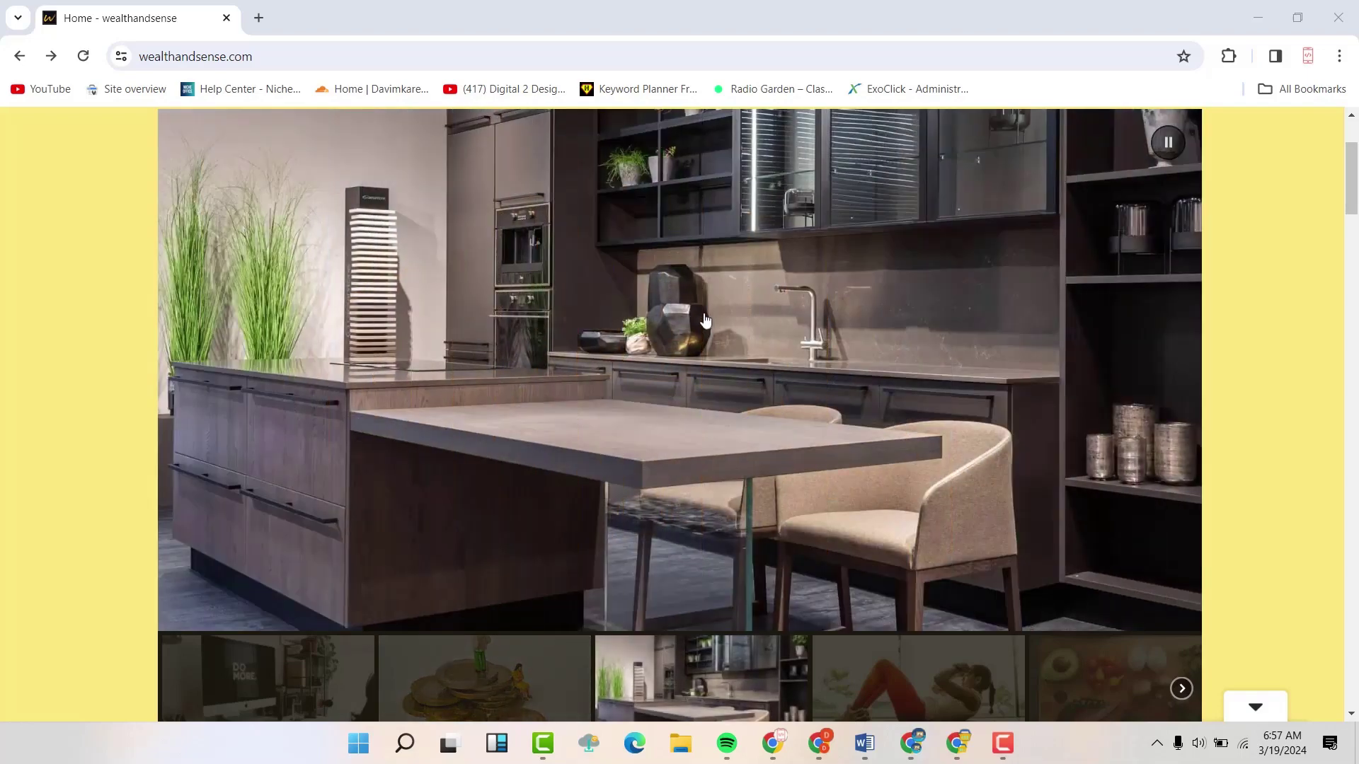
- Scroll through the wealthandsense.com homepage before going to the ICANN Lookup tool
scroll(697, 324, "down", 3)
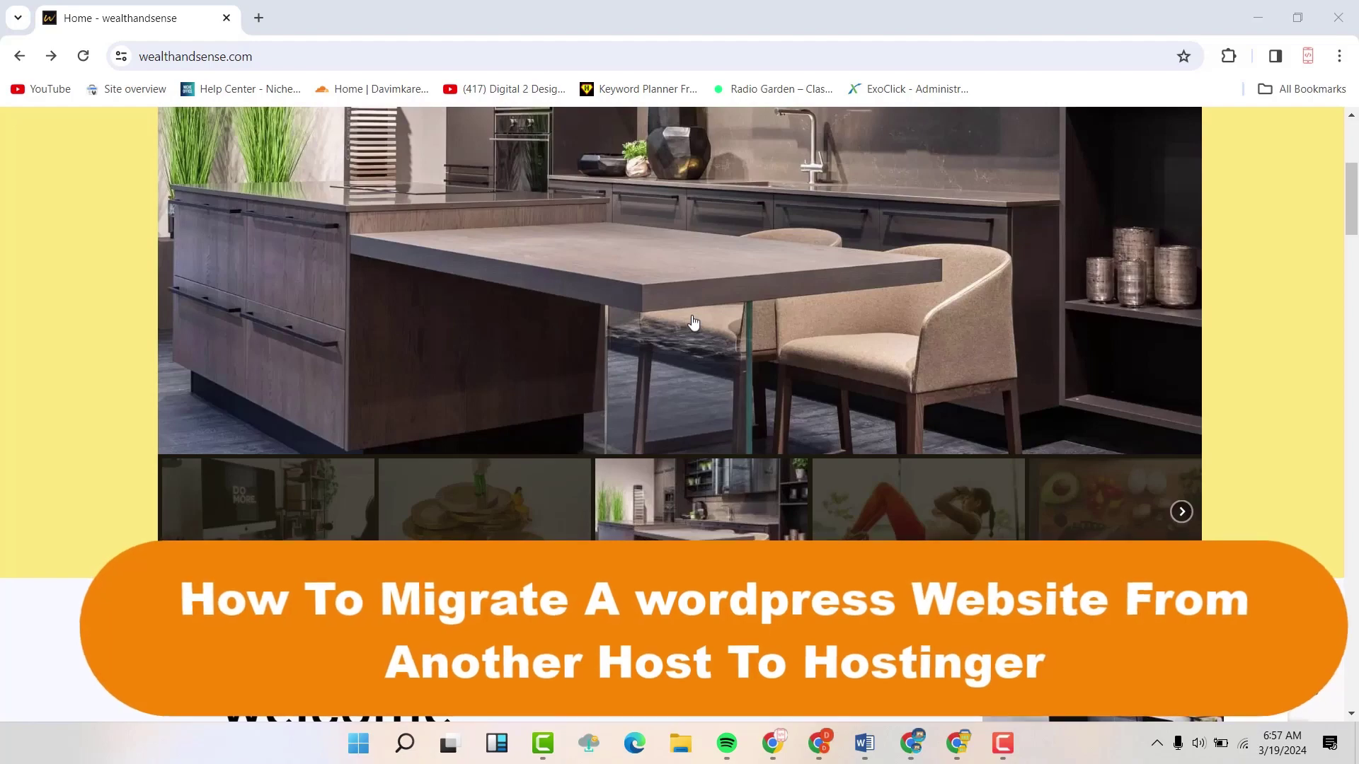
scroll(694, 322, "down", 4)
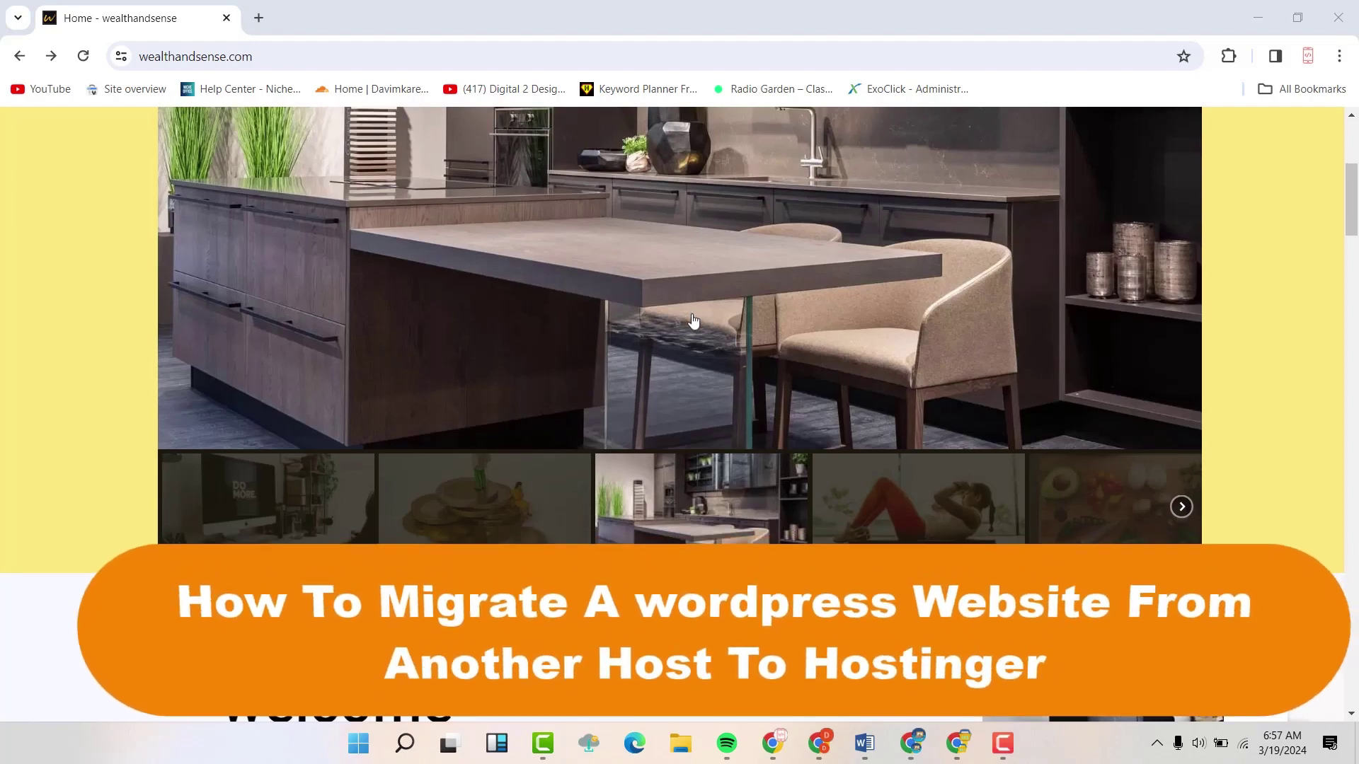
scroll(693, 322, "down", 10)
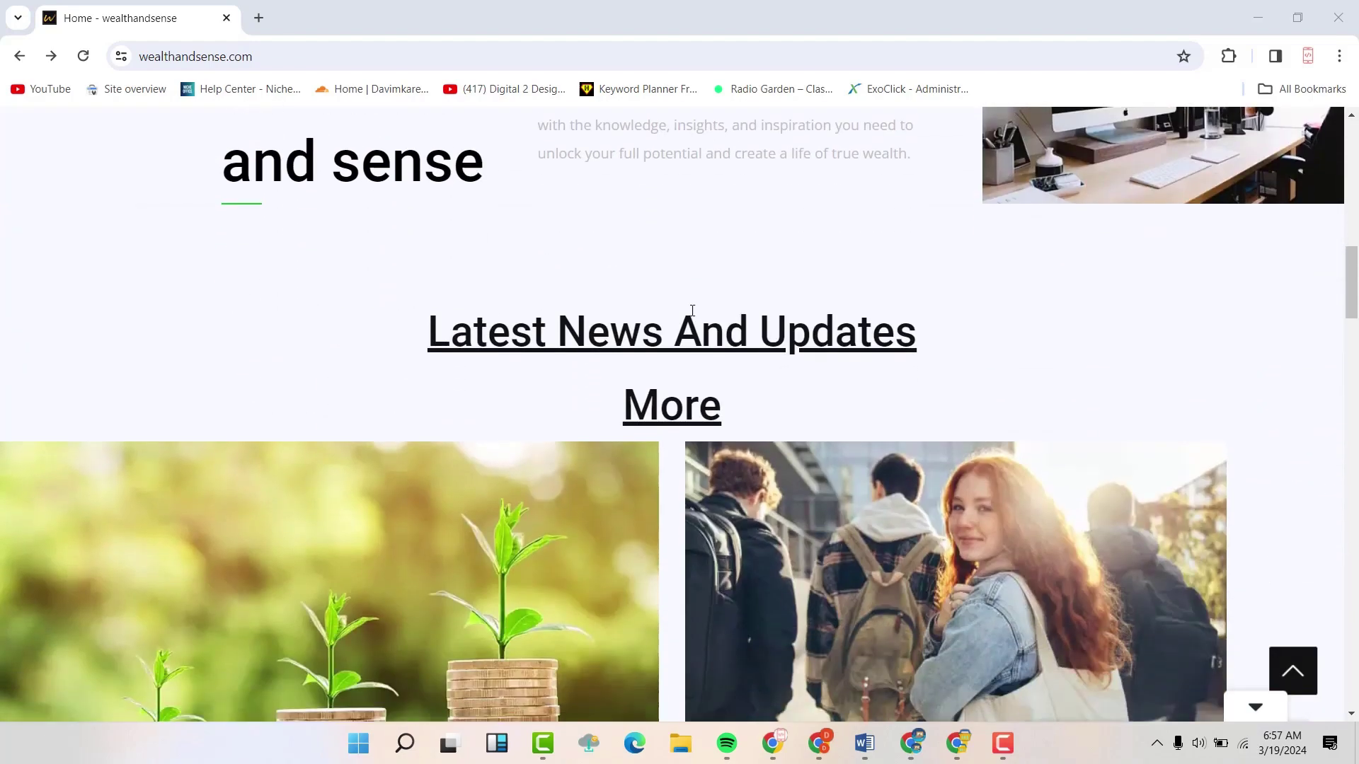
scroll(690, 310, "down", 4)
scroll(686, 312, "up", 10)
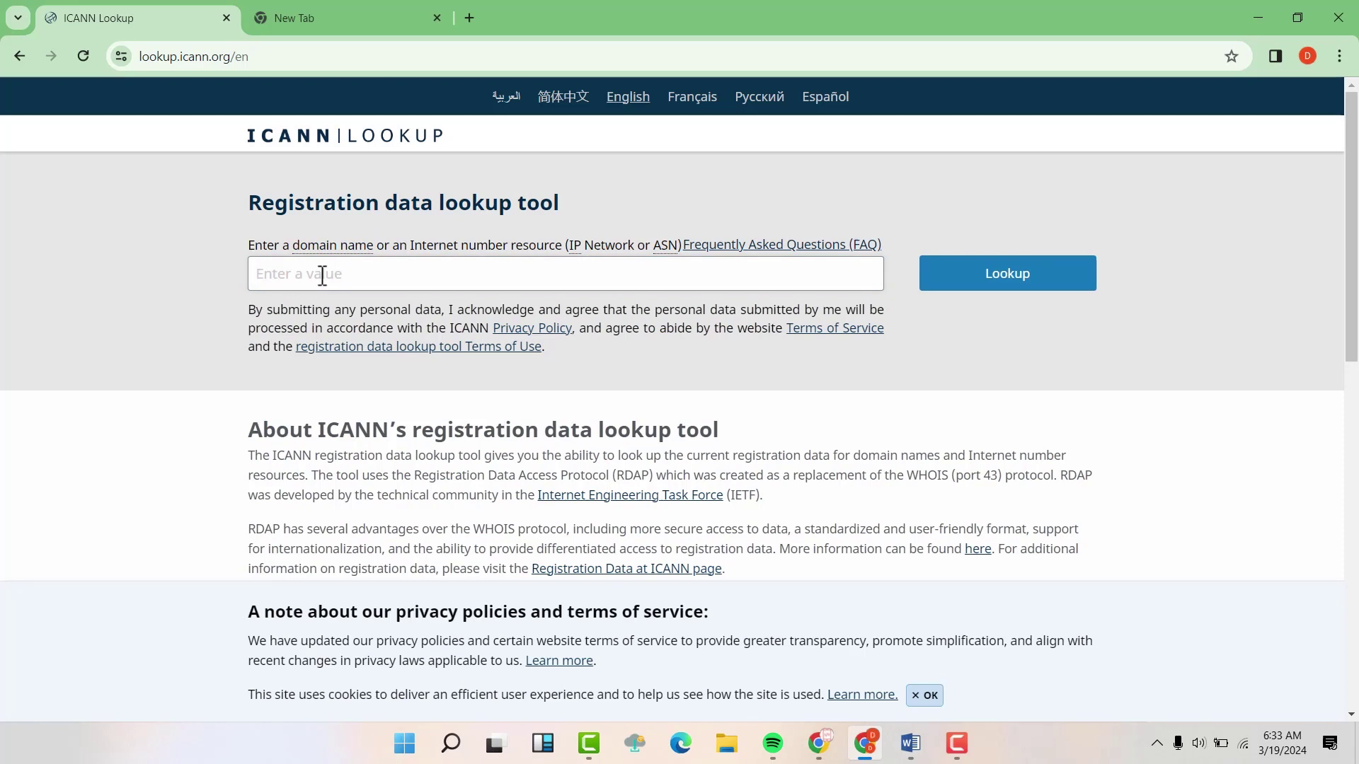
- Look up wealthandsense.com in ICANN Lookup and review its HostGator nameservers
type("wealthandsense.com")
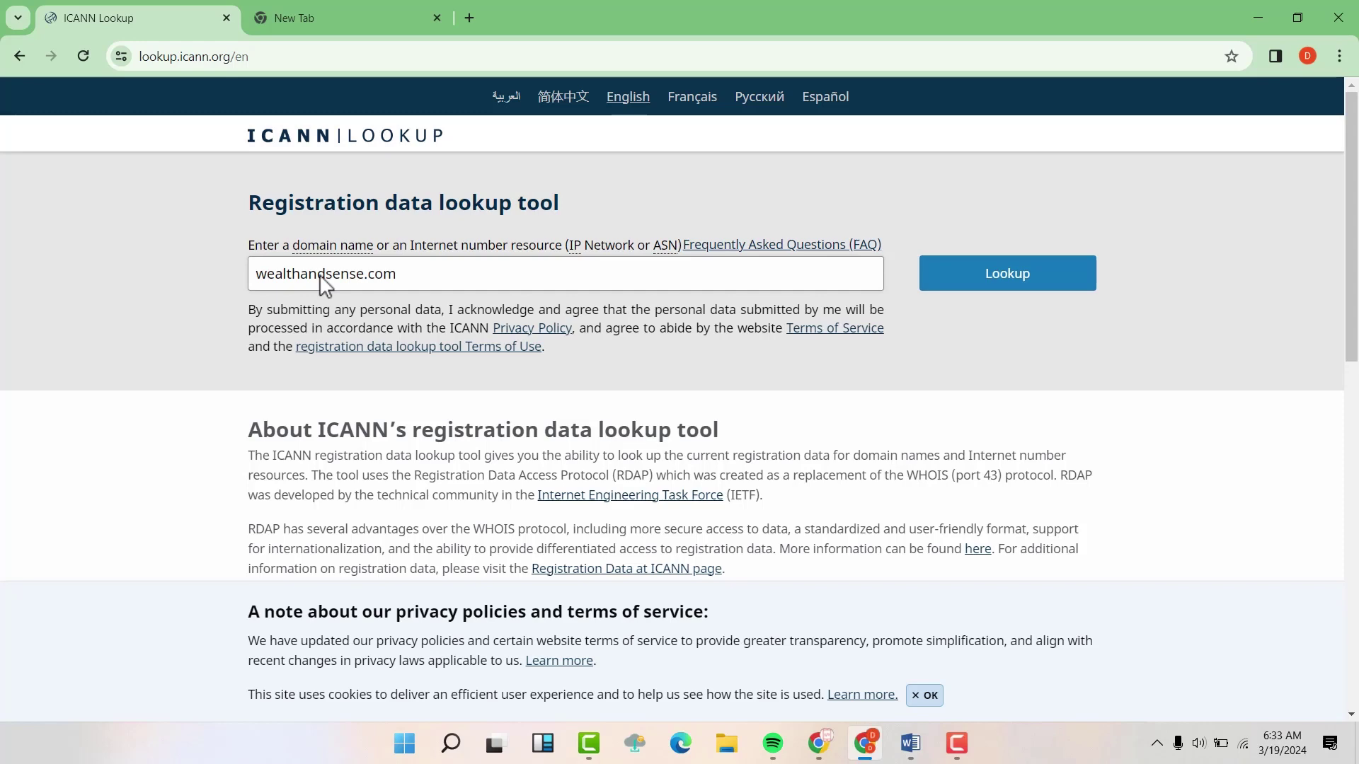
left_click(1016, 287)
scroll(599, 449, "down", 1)
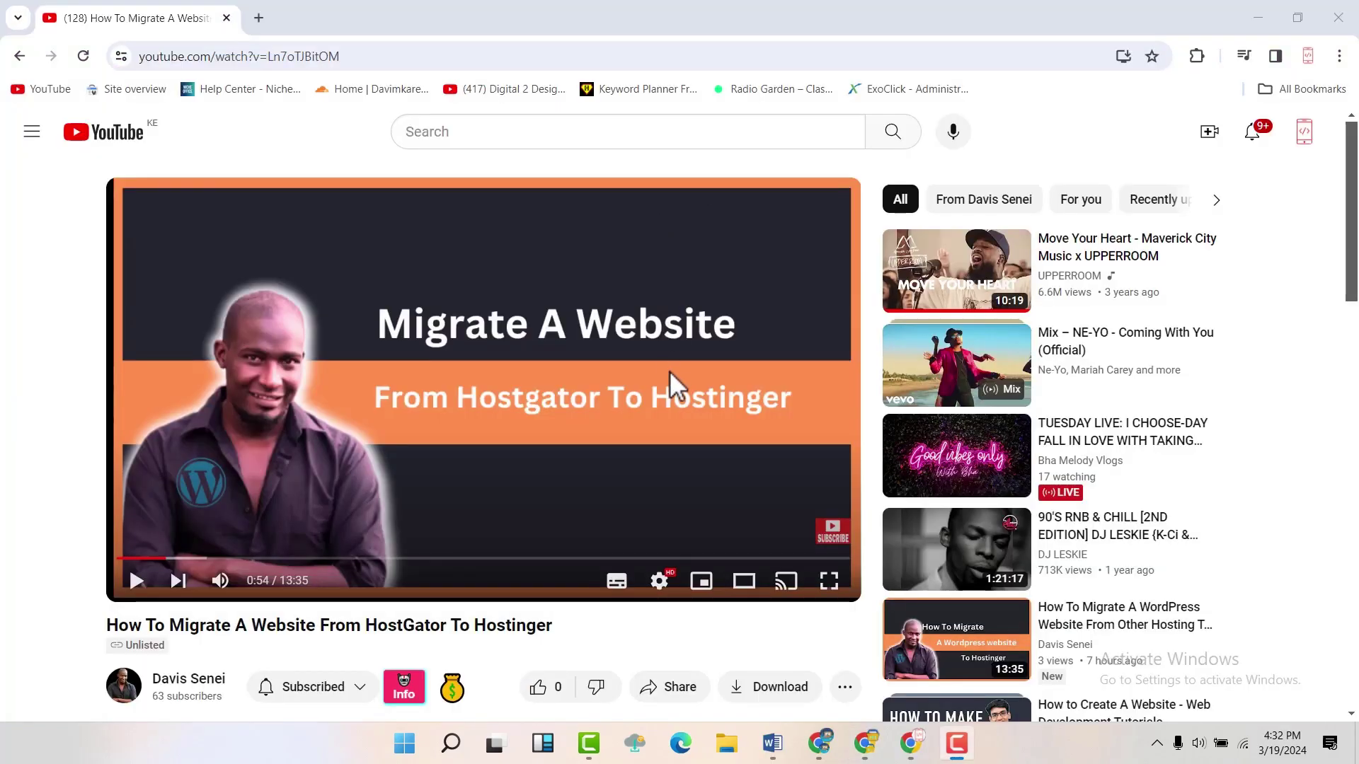
- Expand the description of the HostGator-to-Hostinger migration video
scroll(600, 453, "down", 5)
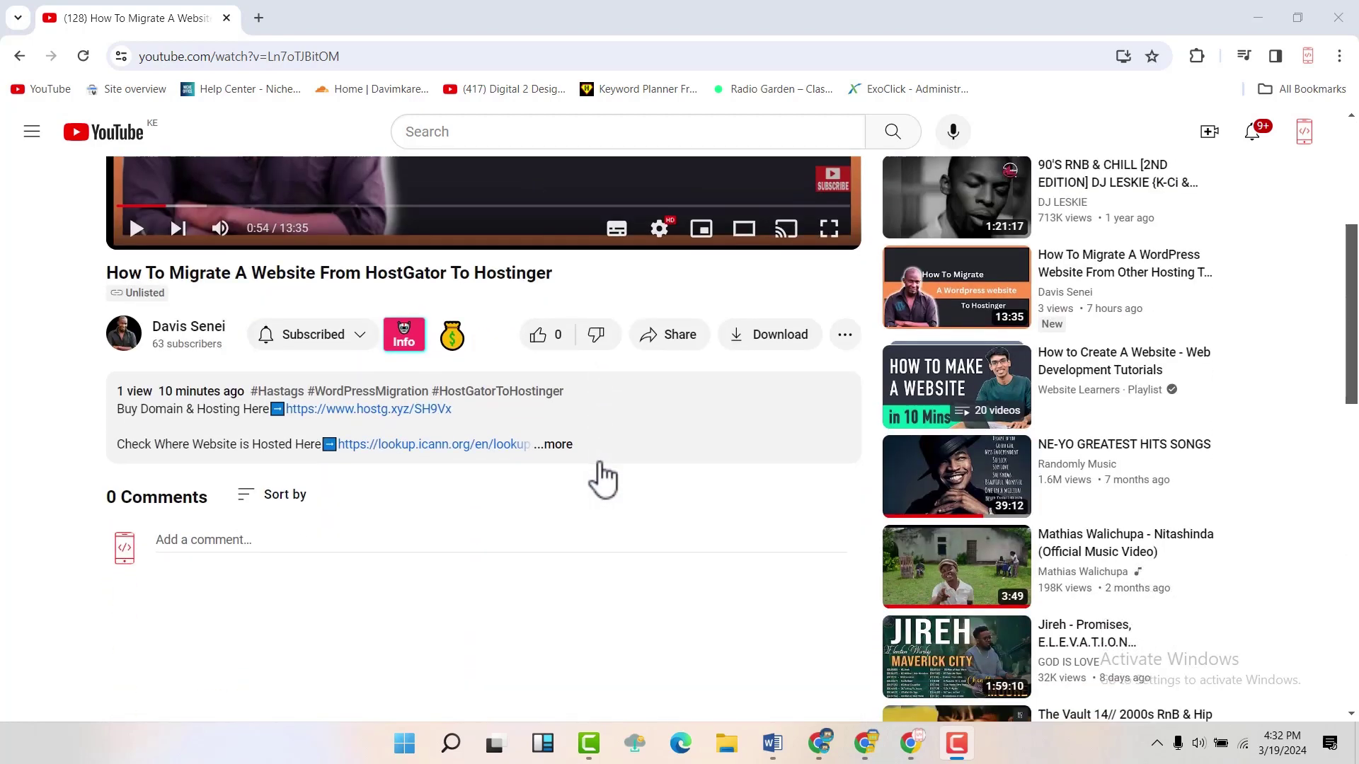
left_click(558, 444)
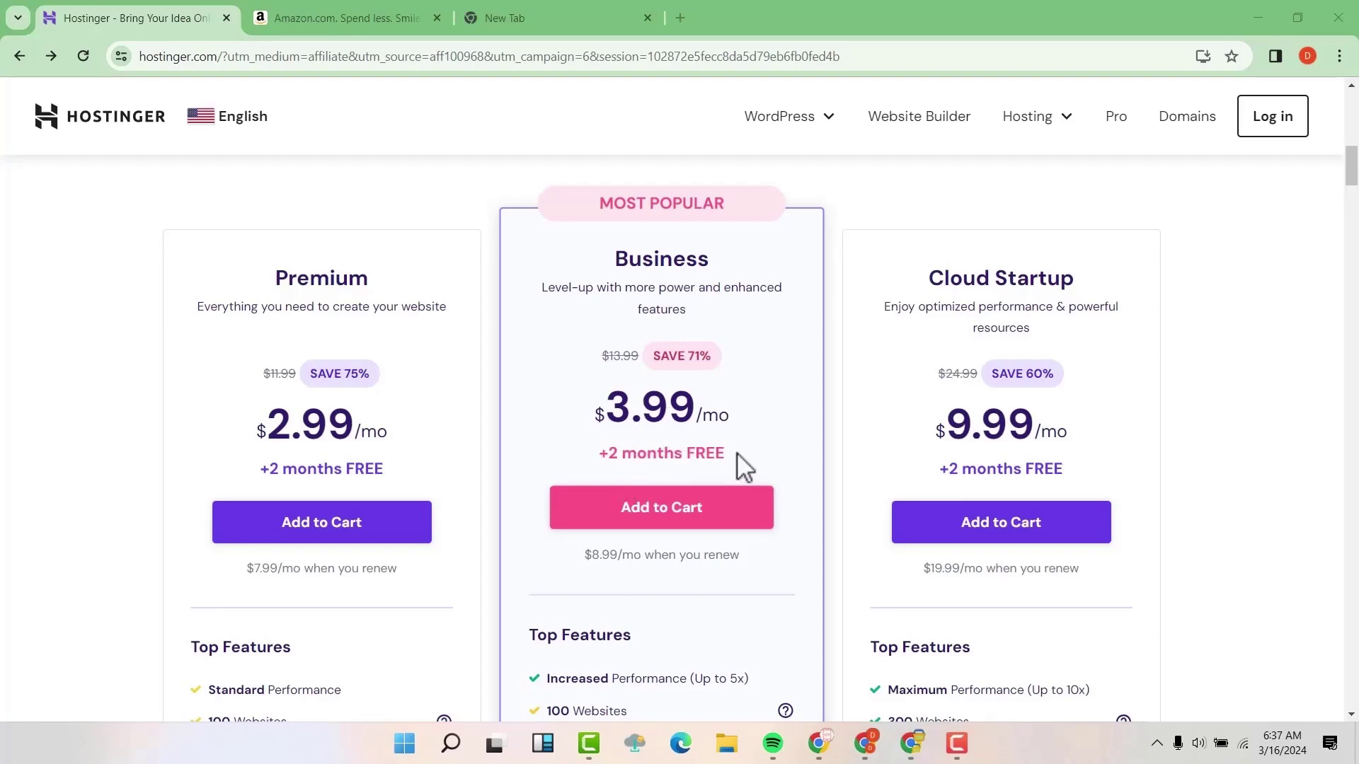
- Scroll down to the Business plan's top features, such as 200 GB NVMe storage and daily backups
scroll(737, 445, "down", 1)
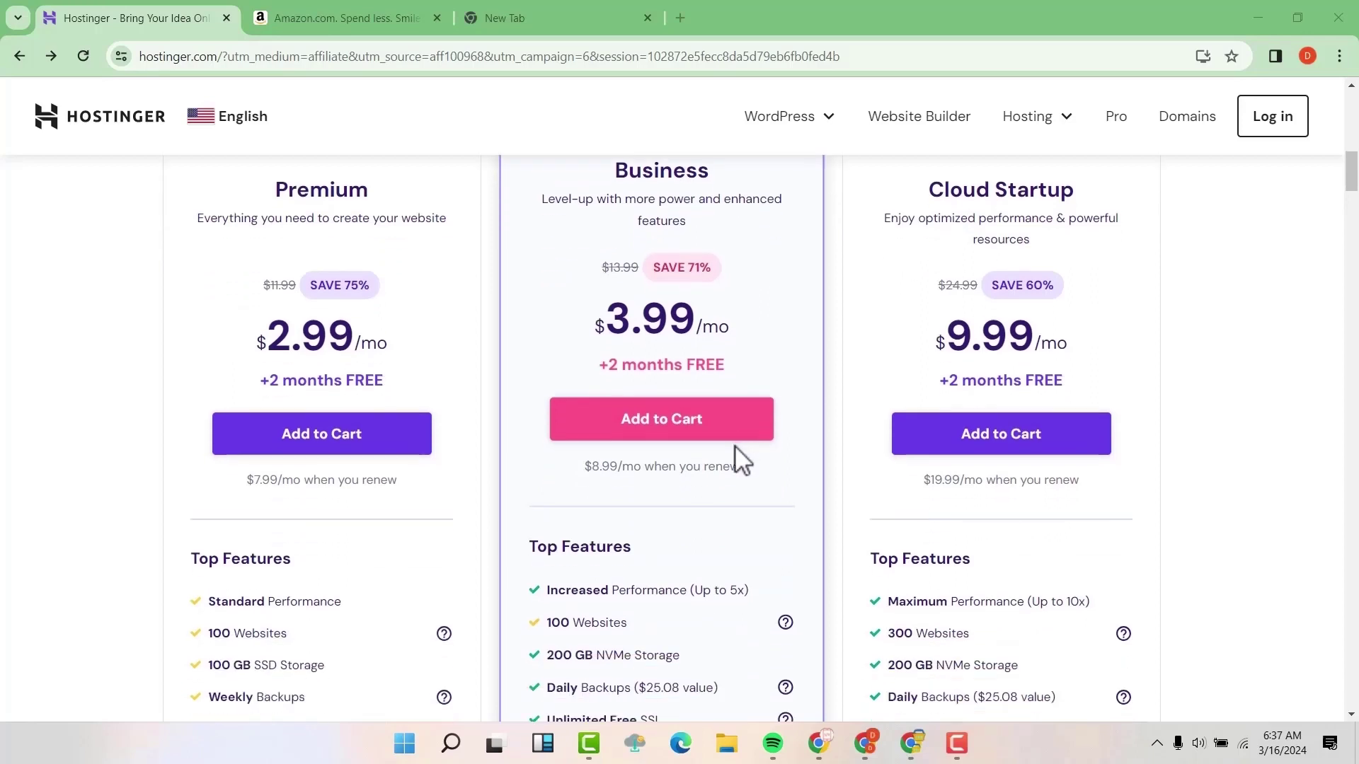
scroll(734, 445, "down", 1)
scroll(731, 443, "down", 2)
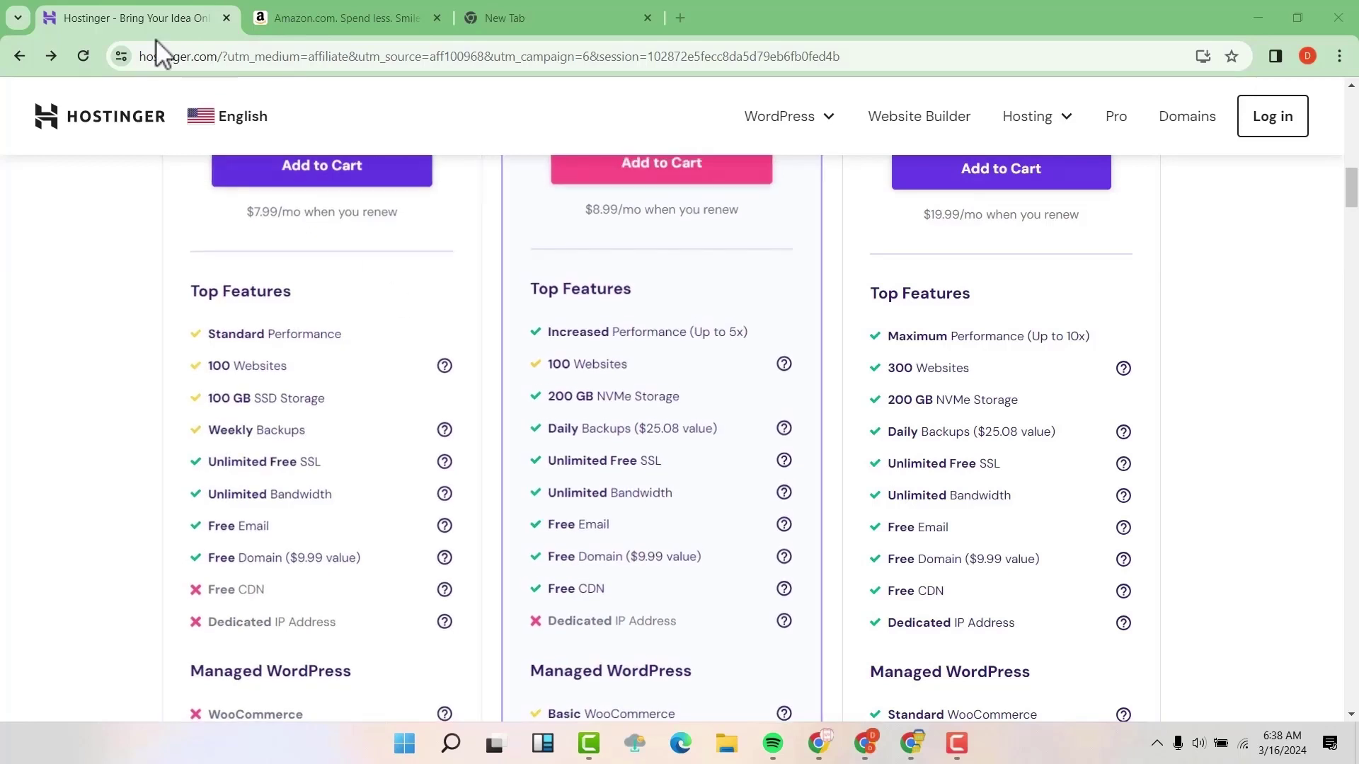
- Check the Hostinger site's connection info, then scroll through the plan feature lists
left_click(120, 58)
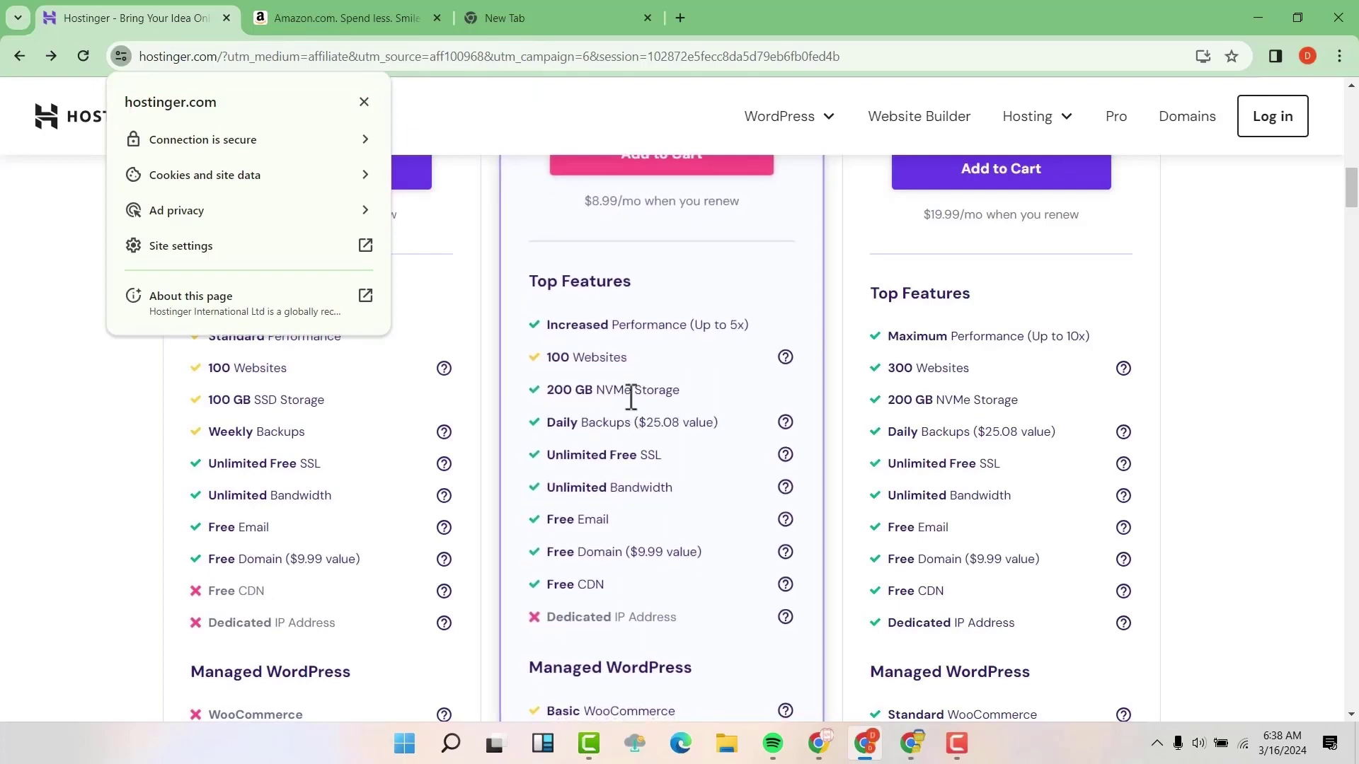
left_click(756, 272)
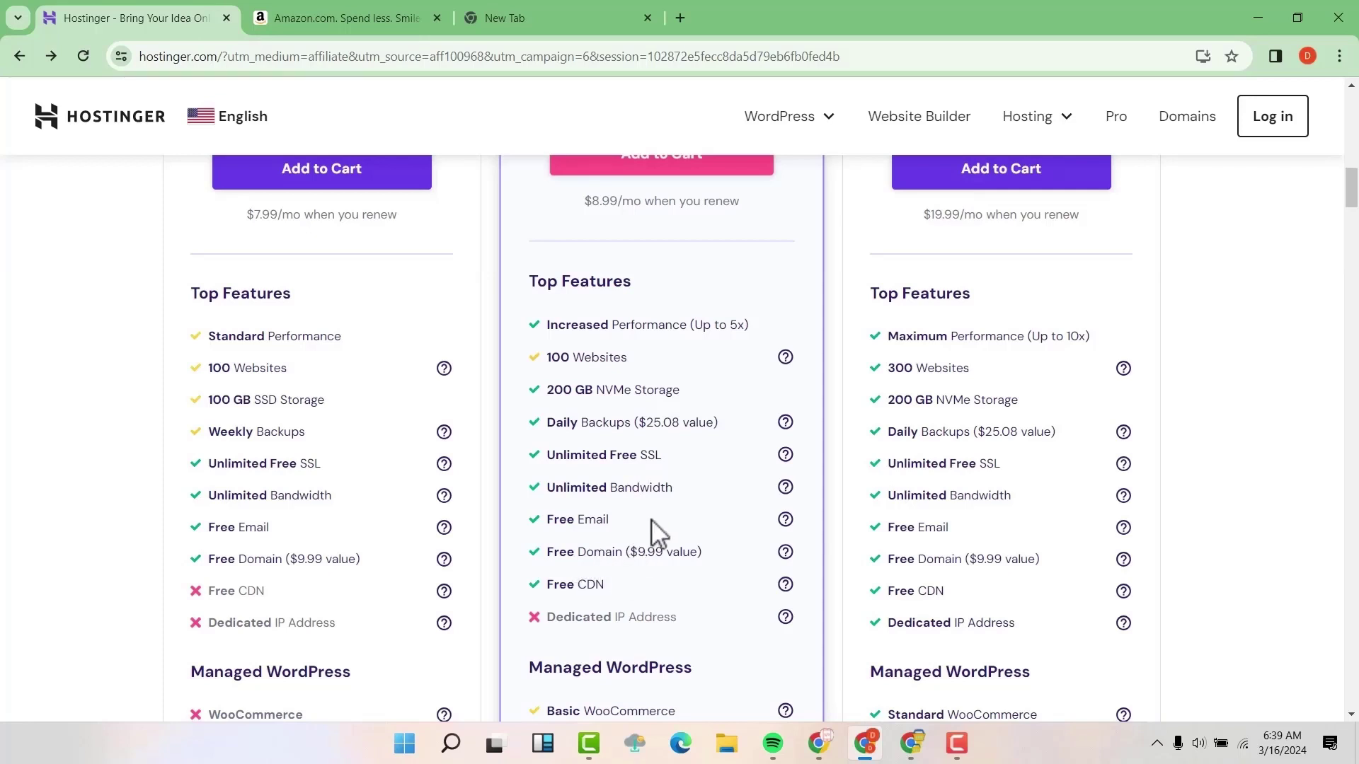
scroll(651, 519, "down", 2)
scroll(536, 444, "down", 1)
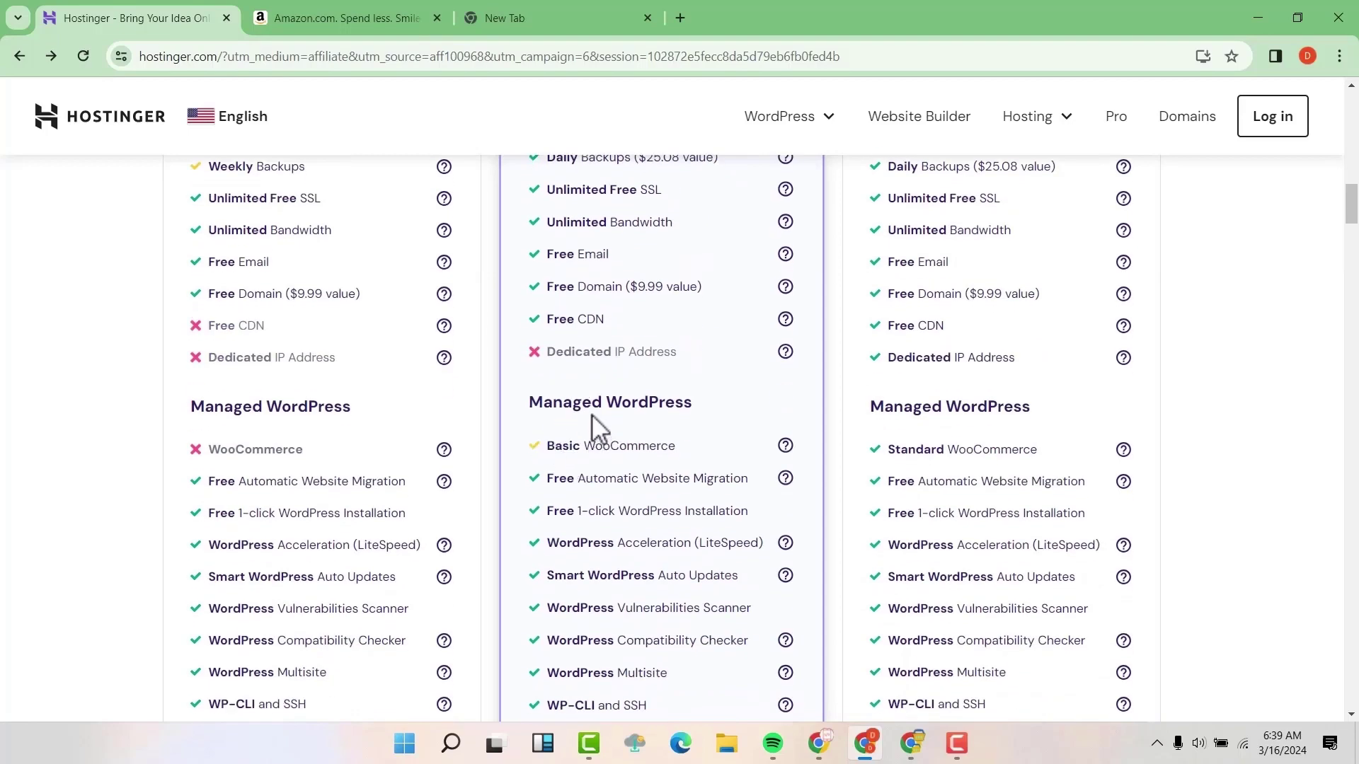
scroll(648, 411, "down", 4)
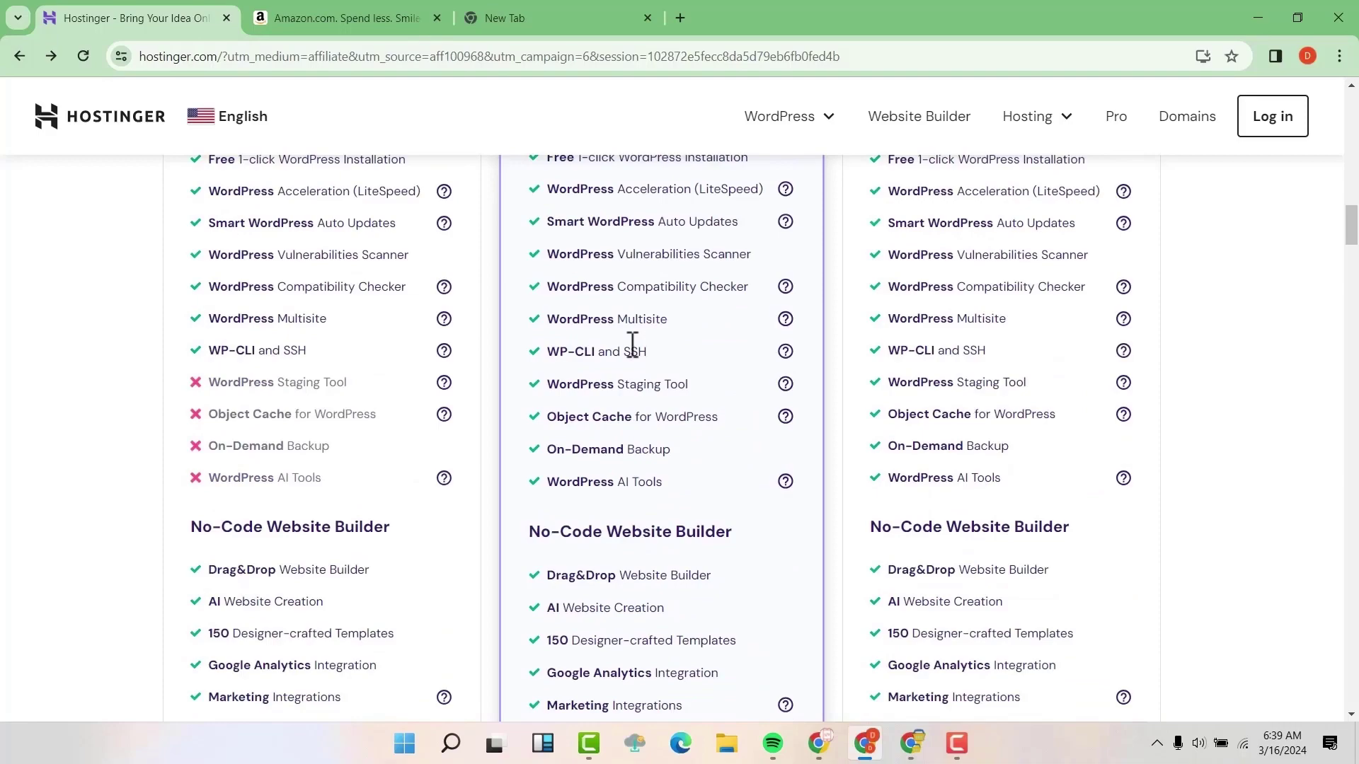
scroll(626, 346, "down", 3)
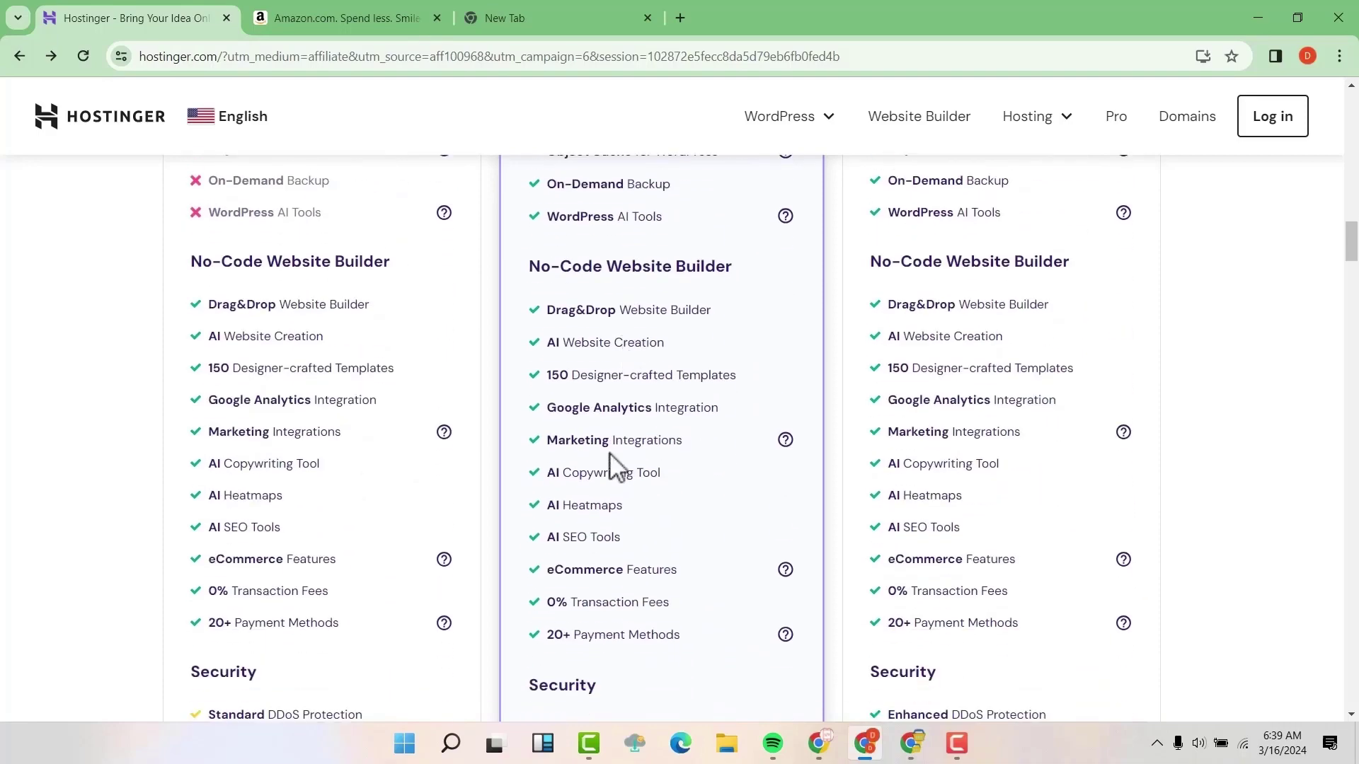
- Add the Business hosting plan to the cart, 48 months at $3.99/month
scroll(626, 338, "up", 3)
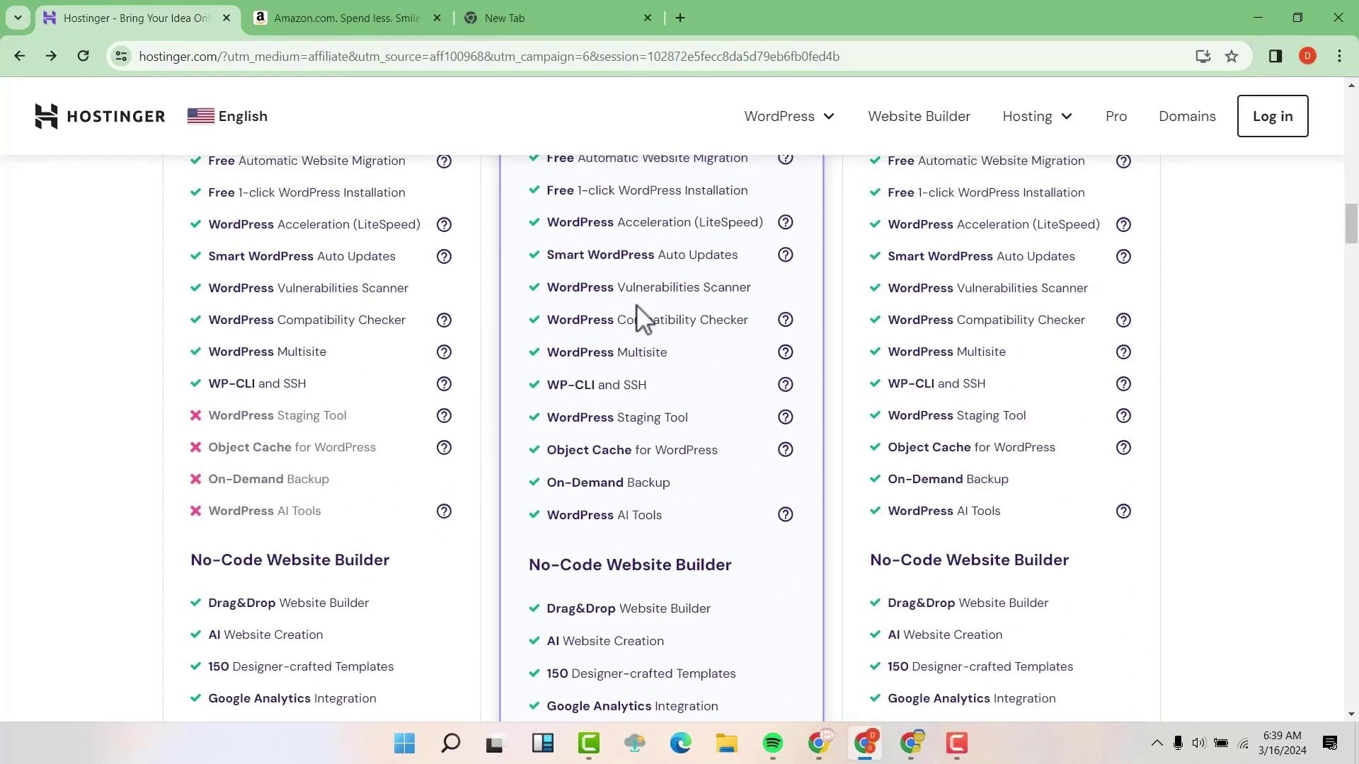
scroll(636, 305, "up", 7)
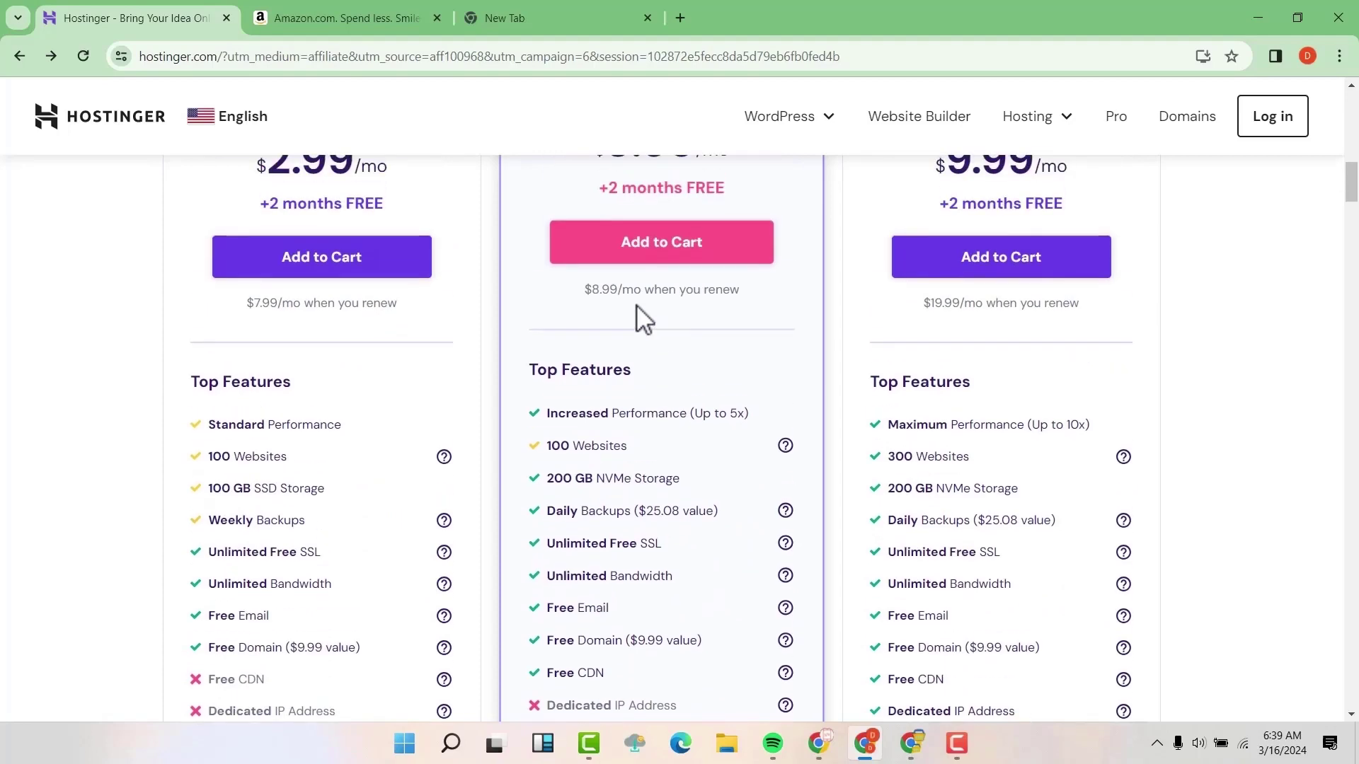
scroll(638, 316, "up", 1)
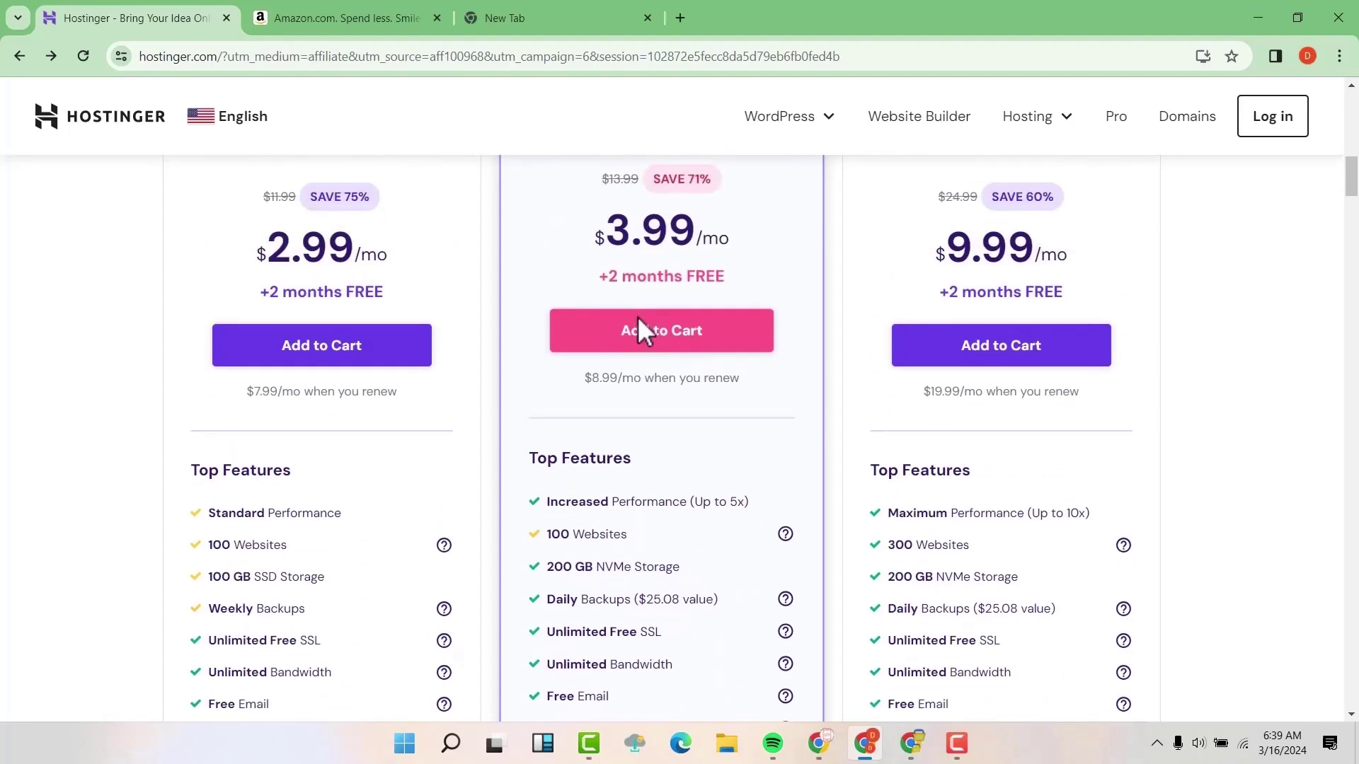
left_click(668, 339)
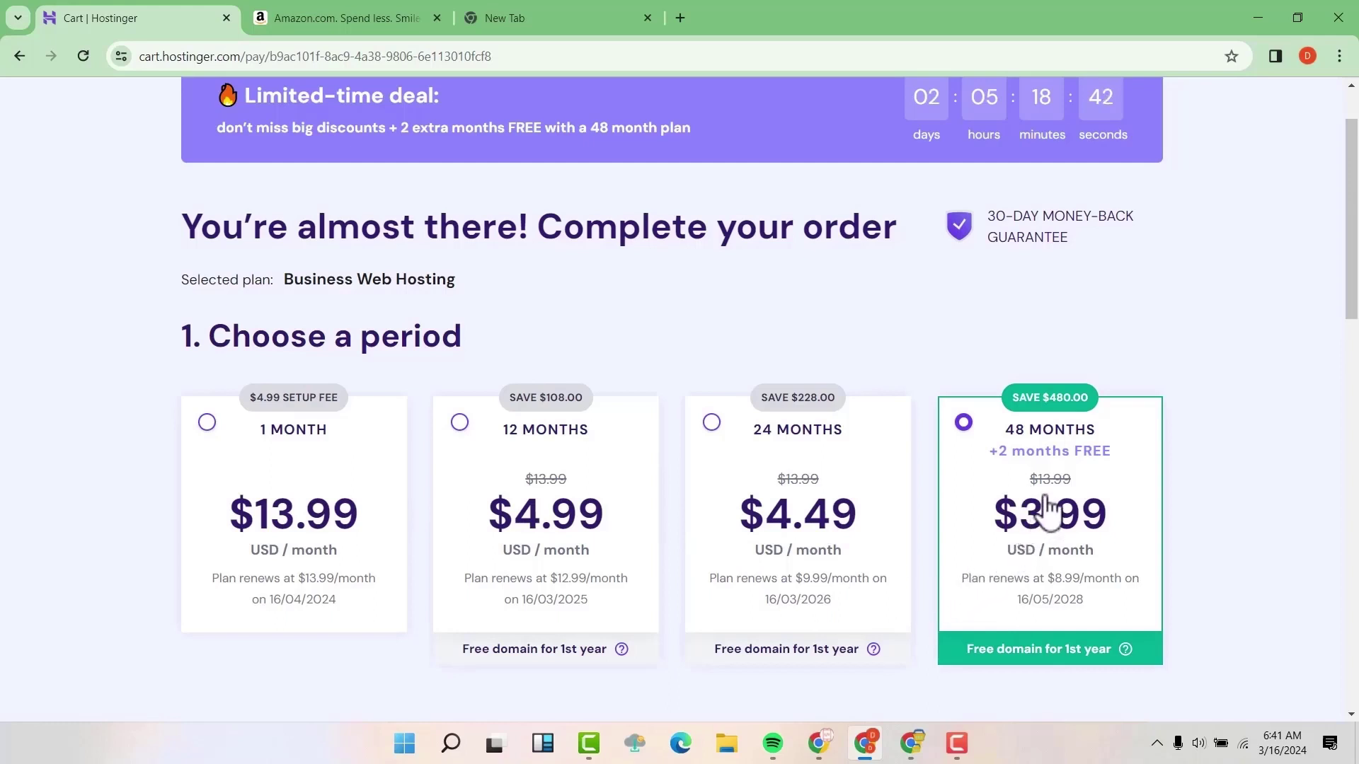
- Submit the secure card payment for the $225.04 Business hosting order
scroll(1047, 506, "down", 5)
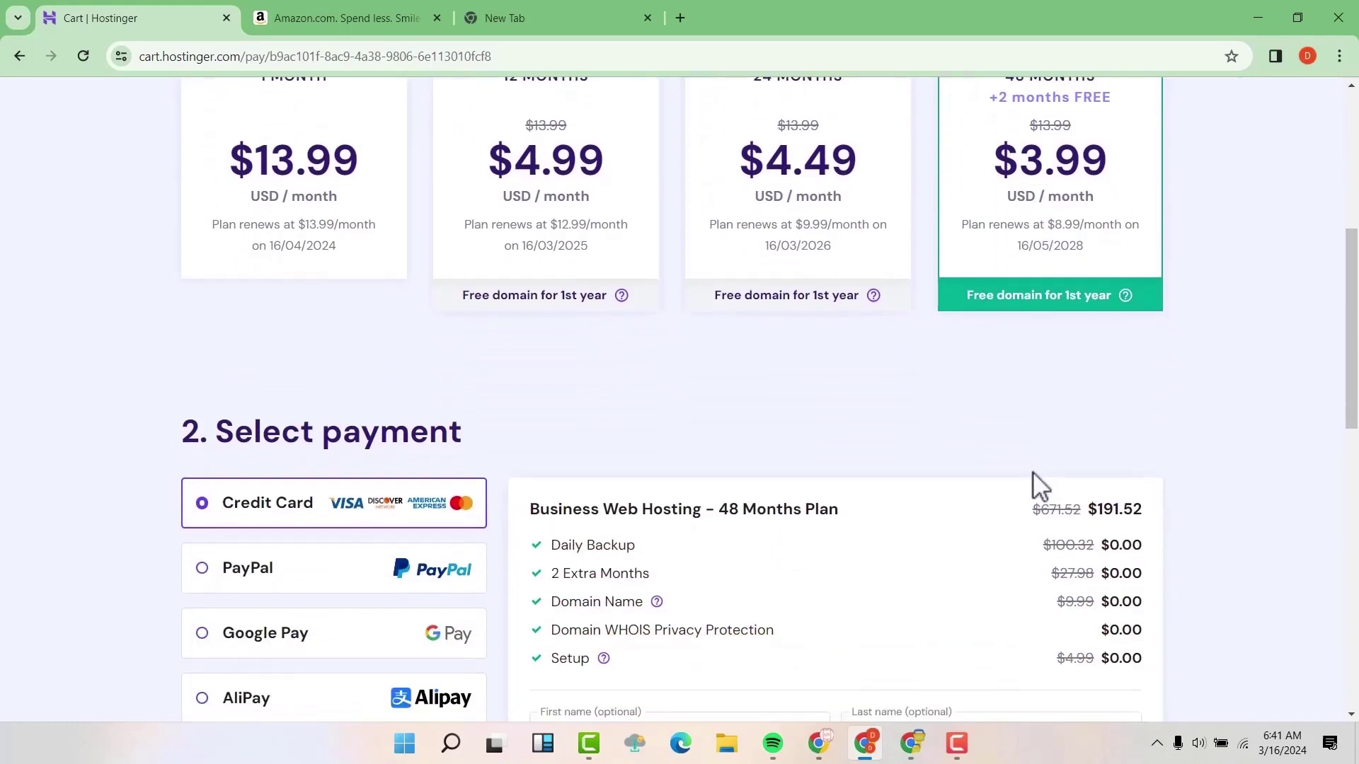
scroll(1018, 456, "down", 2)
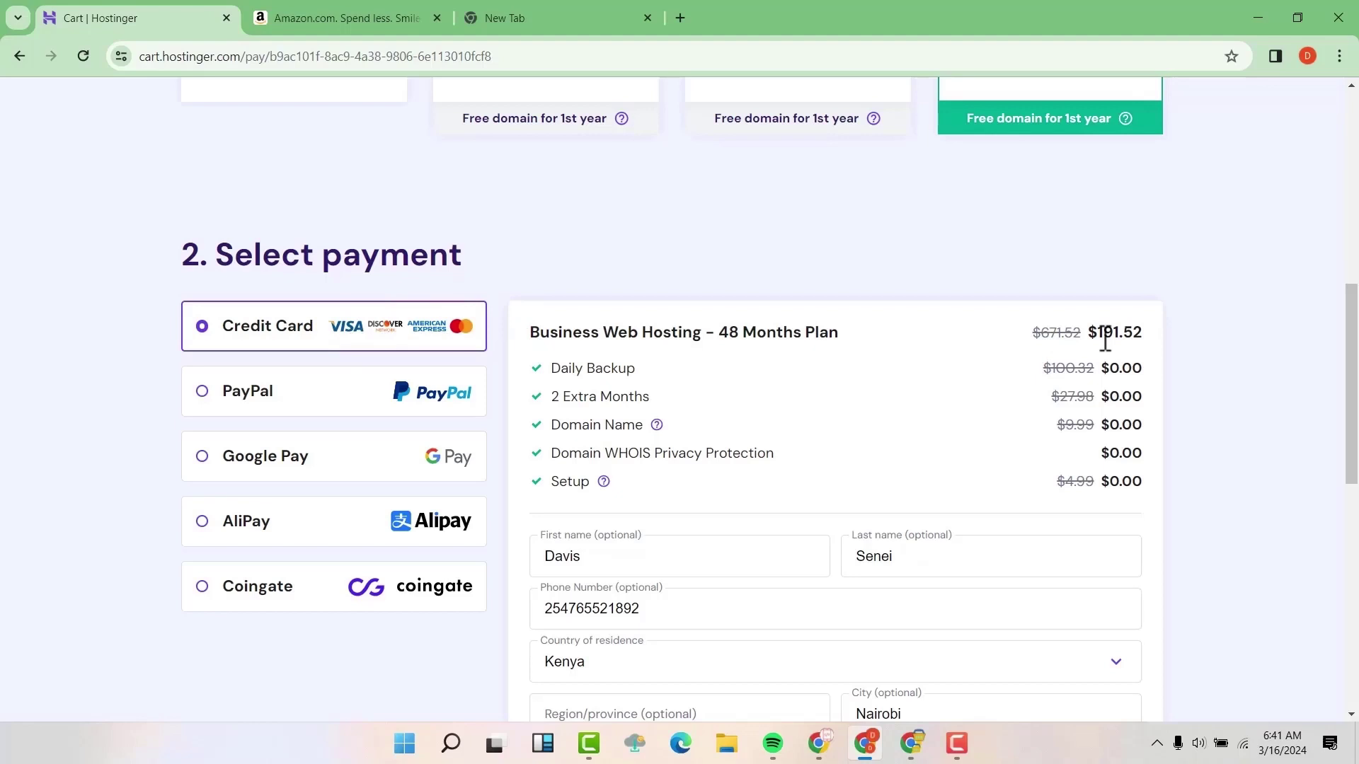
scroll(1105, 339, "down", 1)
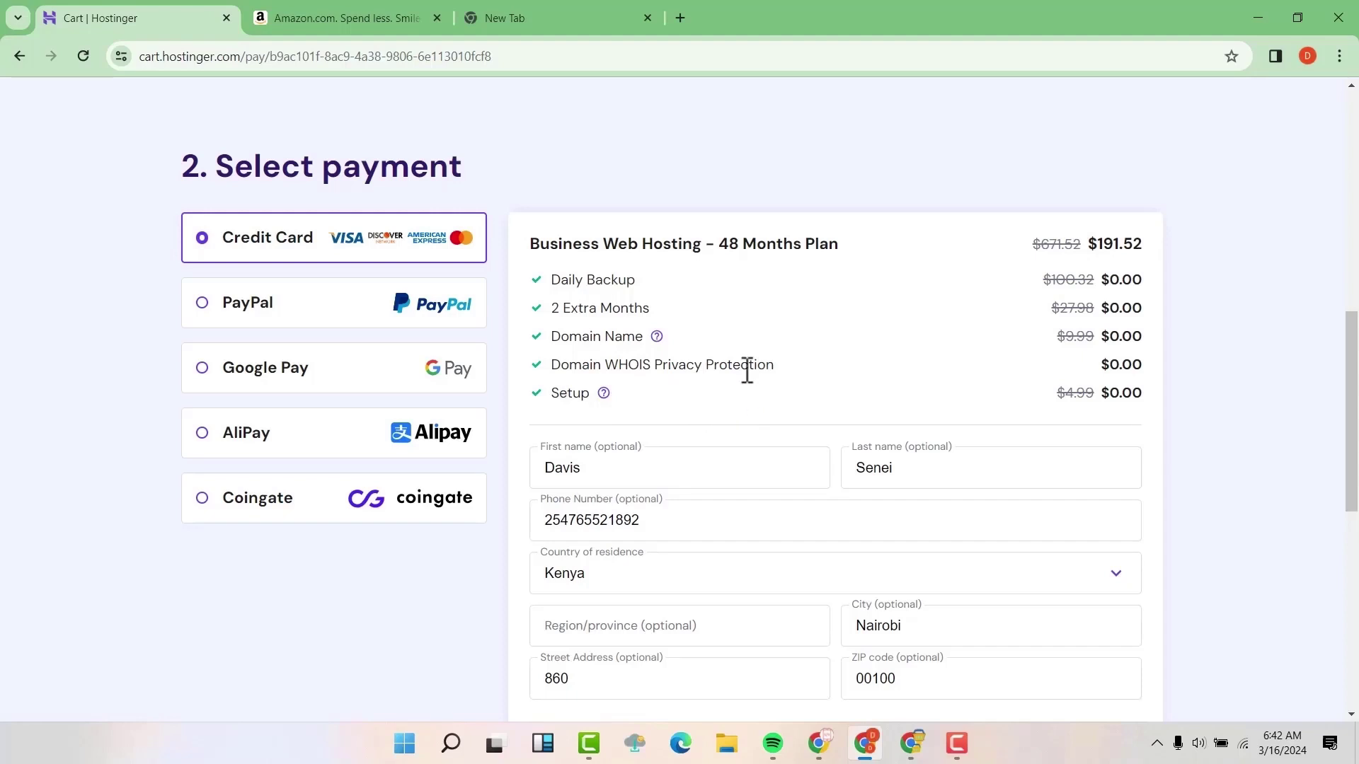
scroll(743, 361, "down", 2)
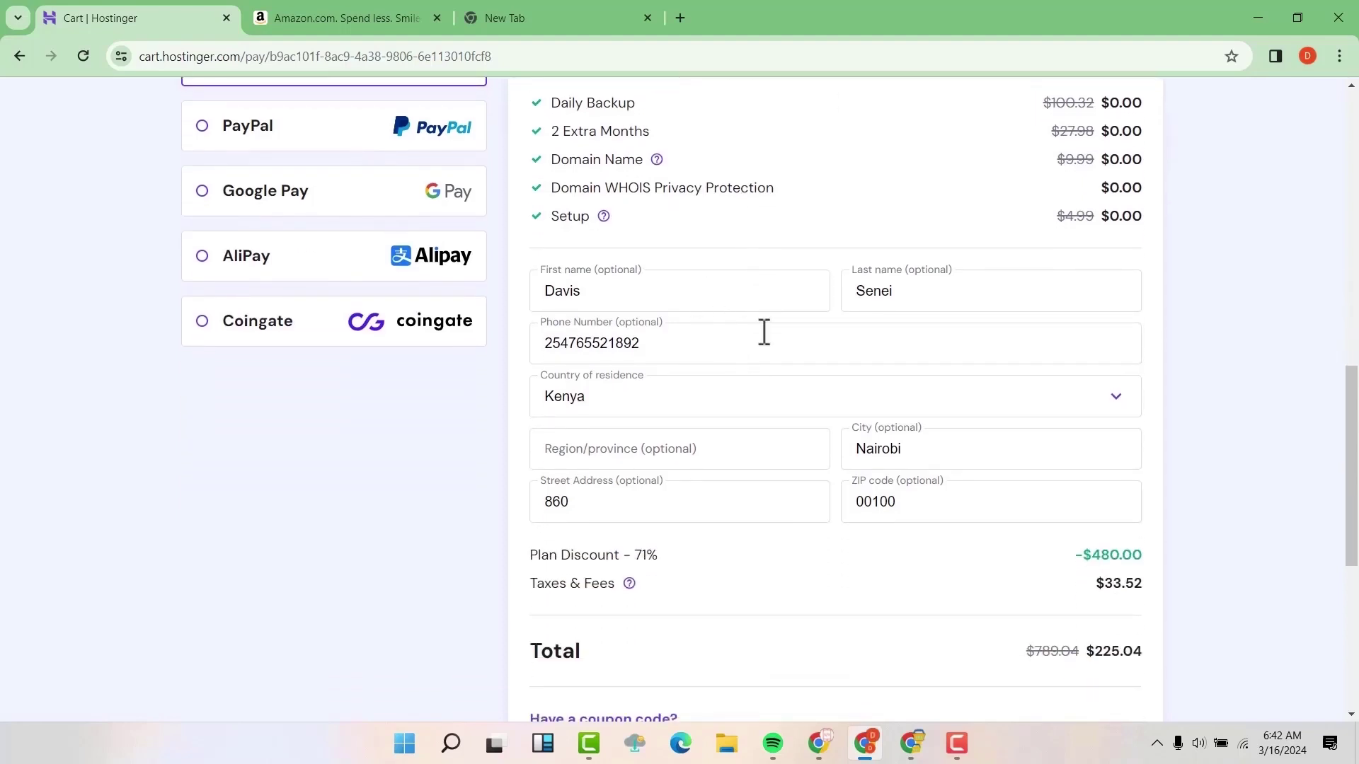
scroll(924, 437, "down", 5)
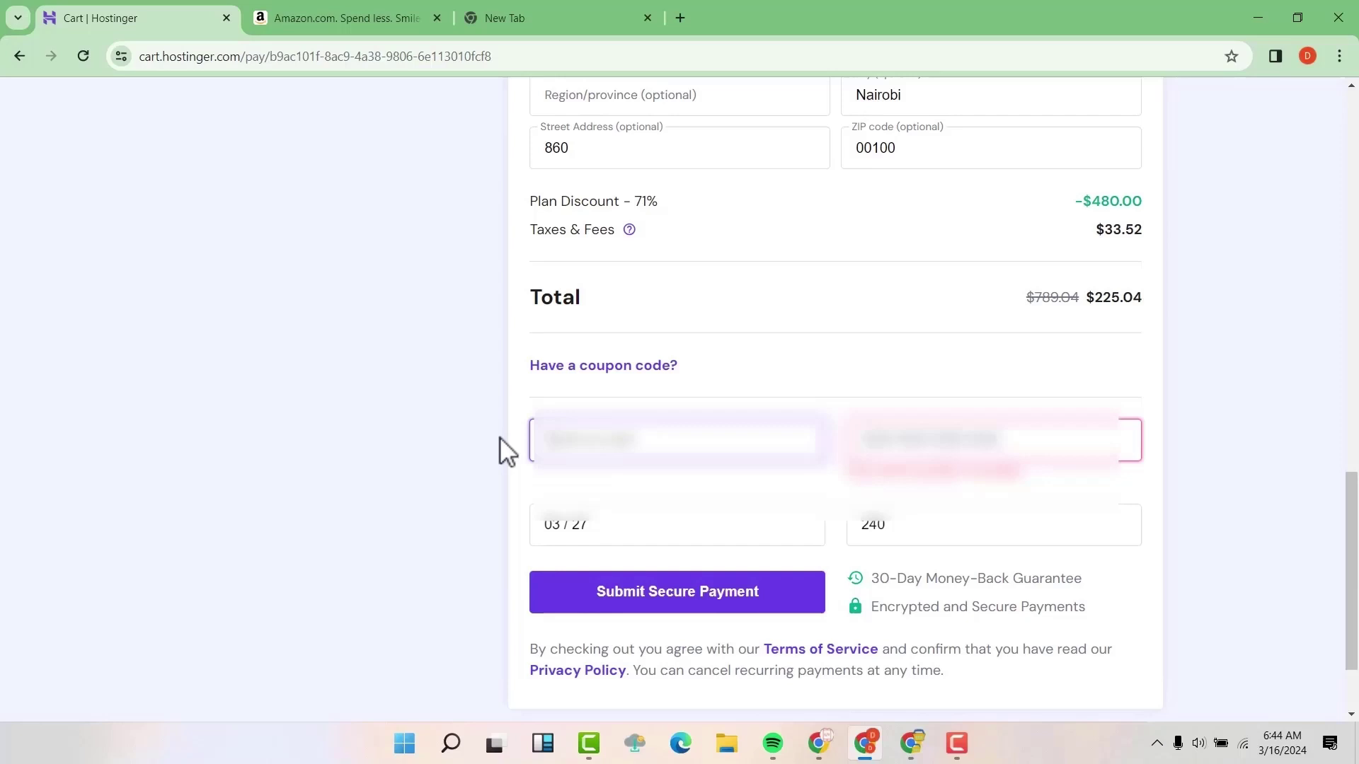
left_click(751, 590)
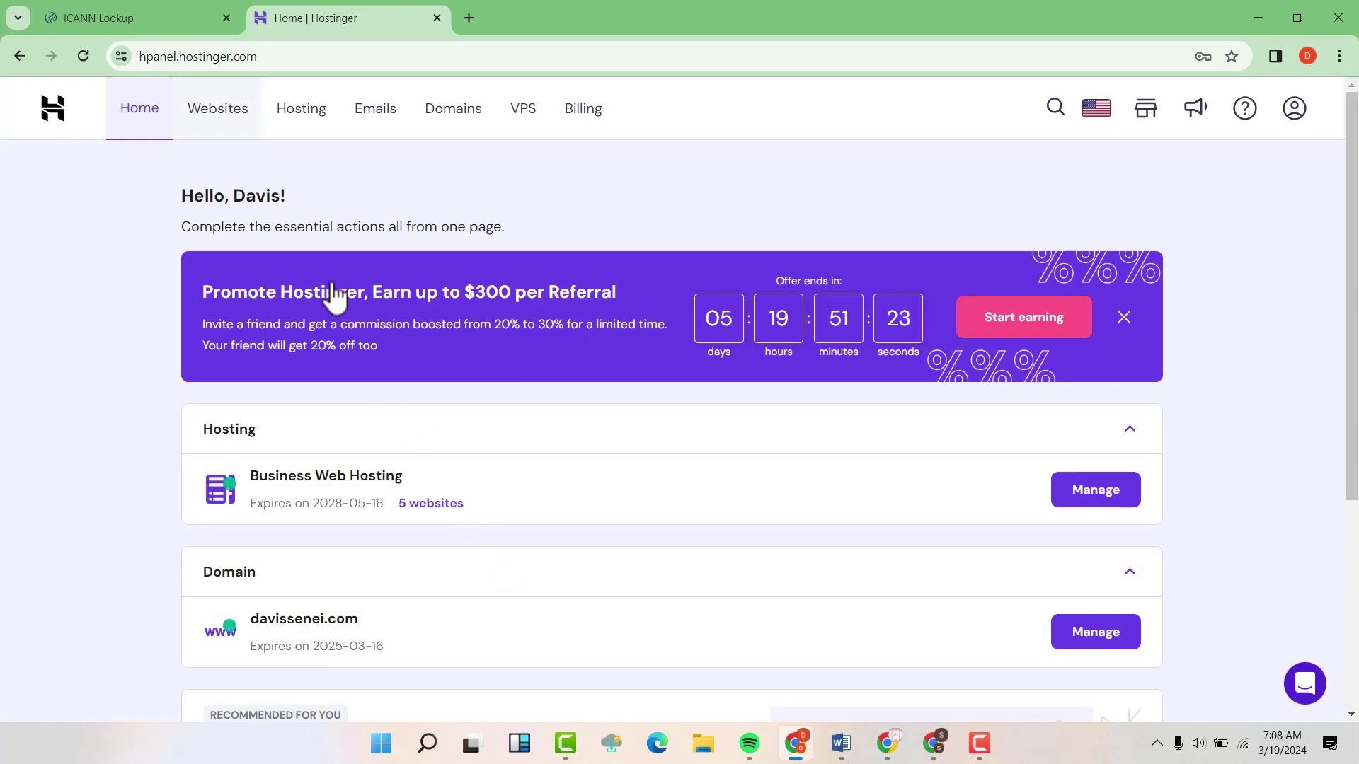
- Go to hPanel's Websites page listing the four WordPress sites
left_click(224, 120)
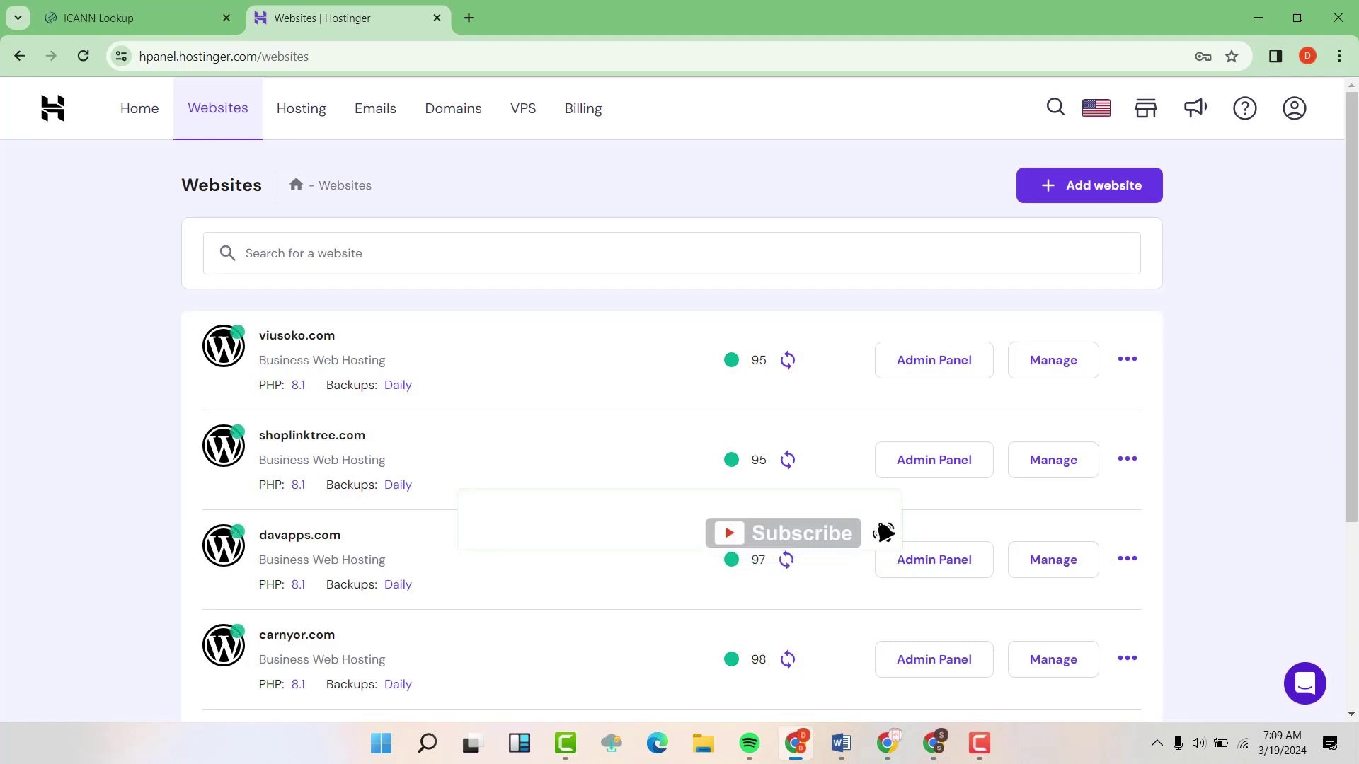
left_click(1116, 201)
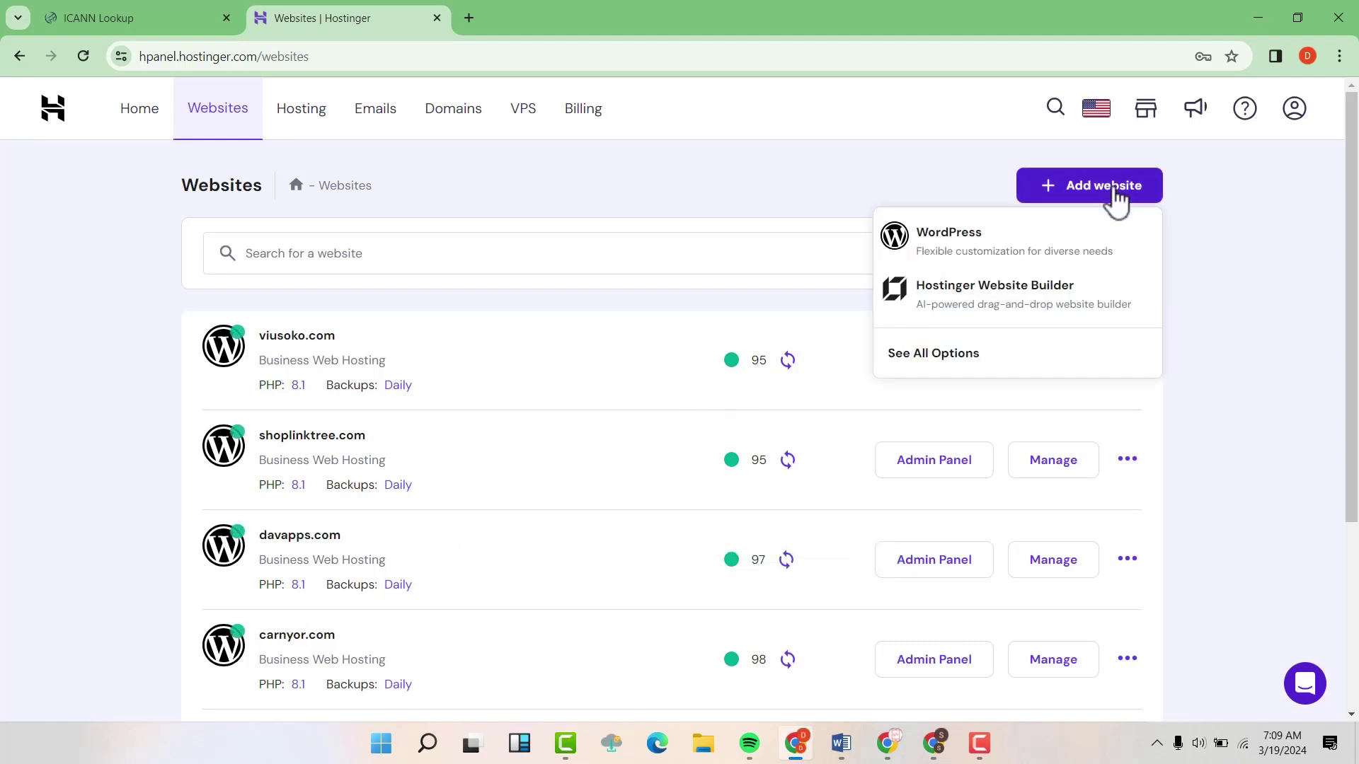
left_click(977, 354)
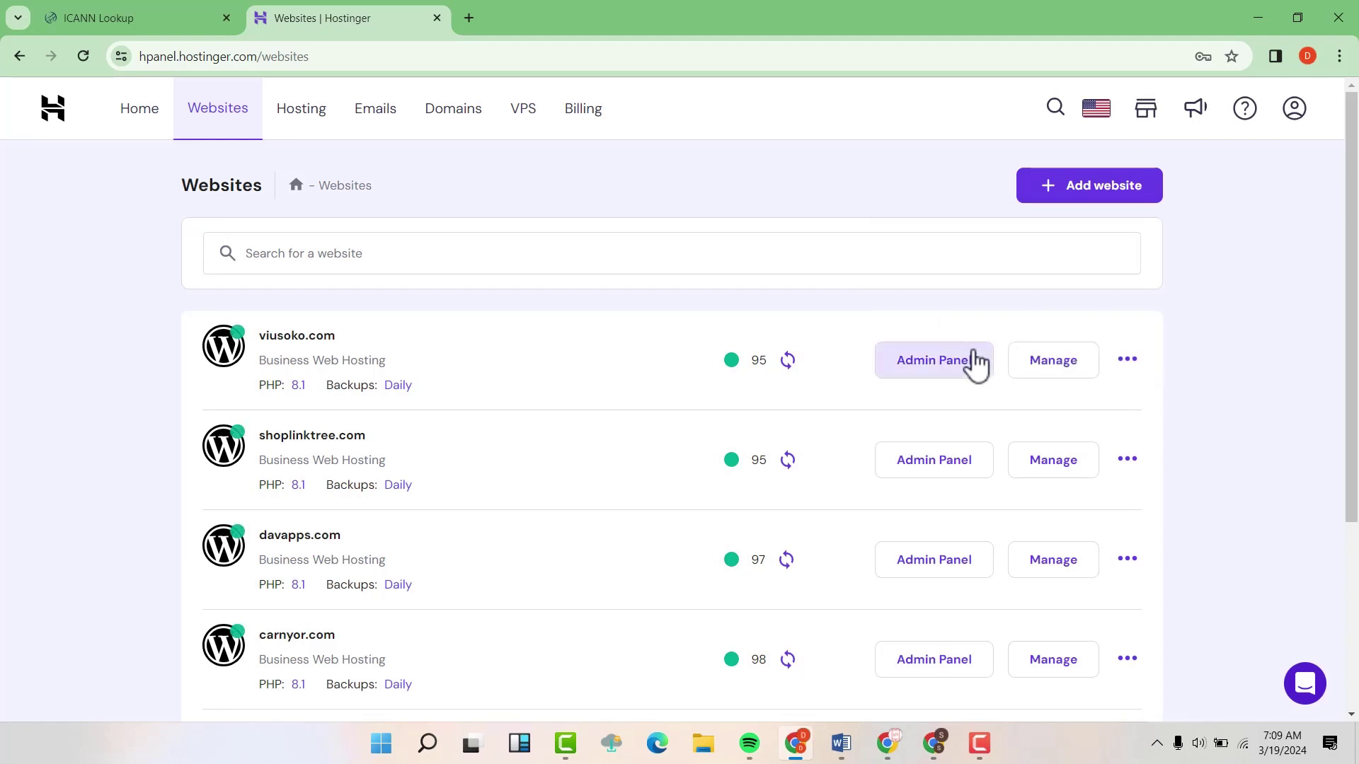
- Start the new website survey and choose Business as the website type
left_click(976, 362)
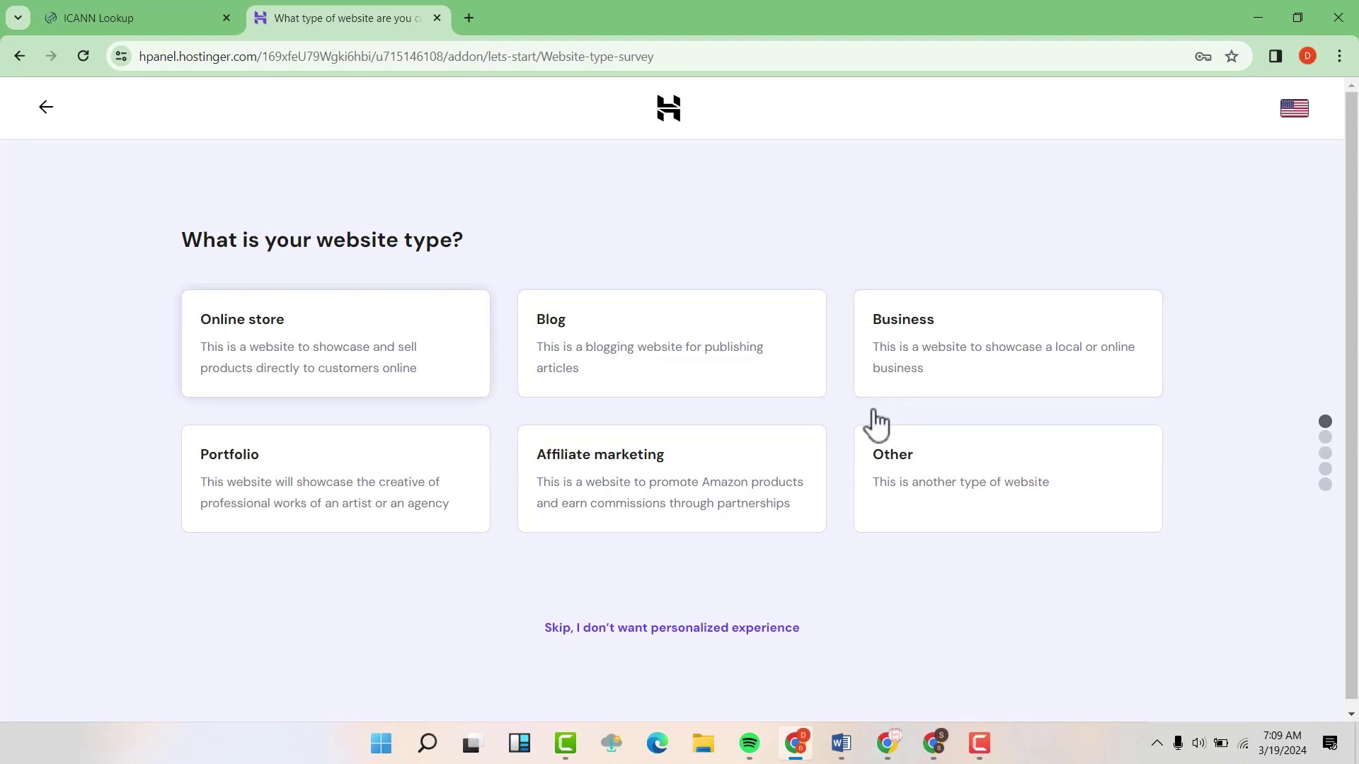
left_click(927, 338)
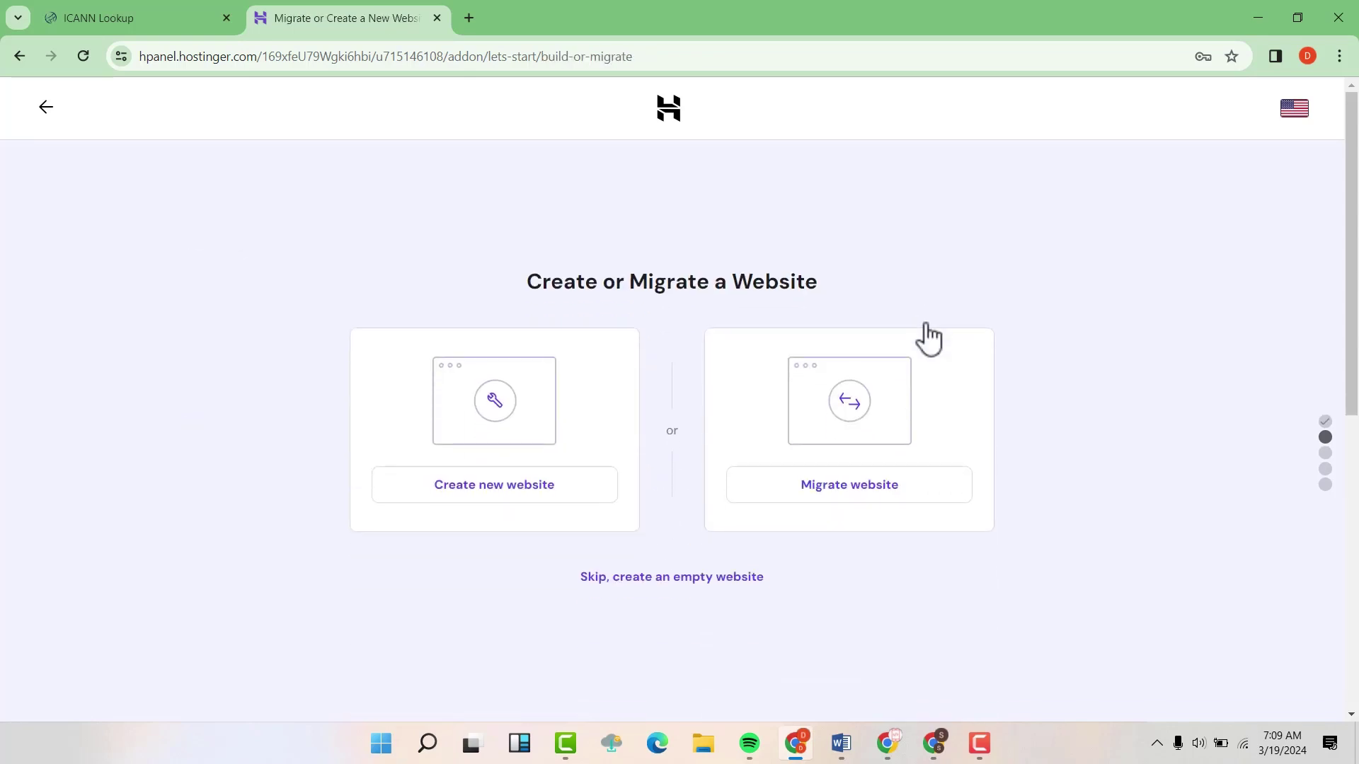
- Choose Migrate website with Hostinger doing the transfer, then switch to the WordPress backups window
left_click(862, 499)
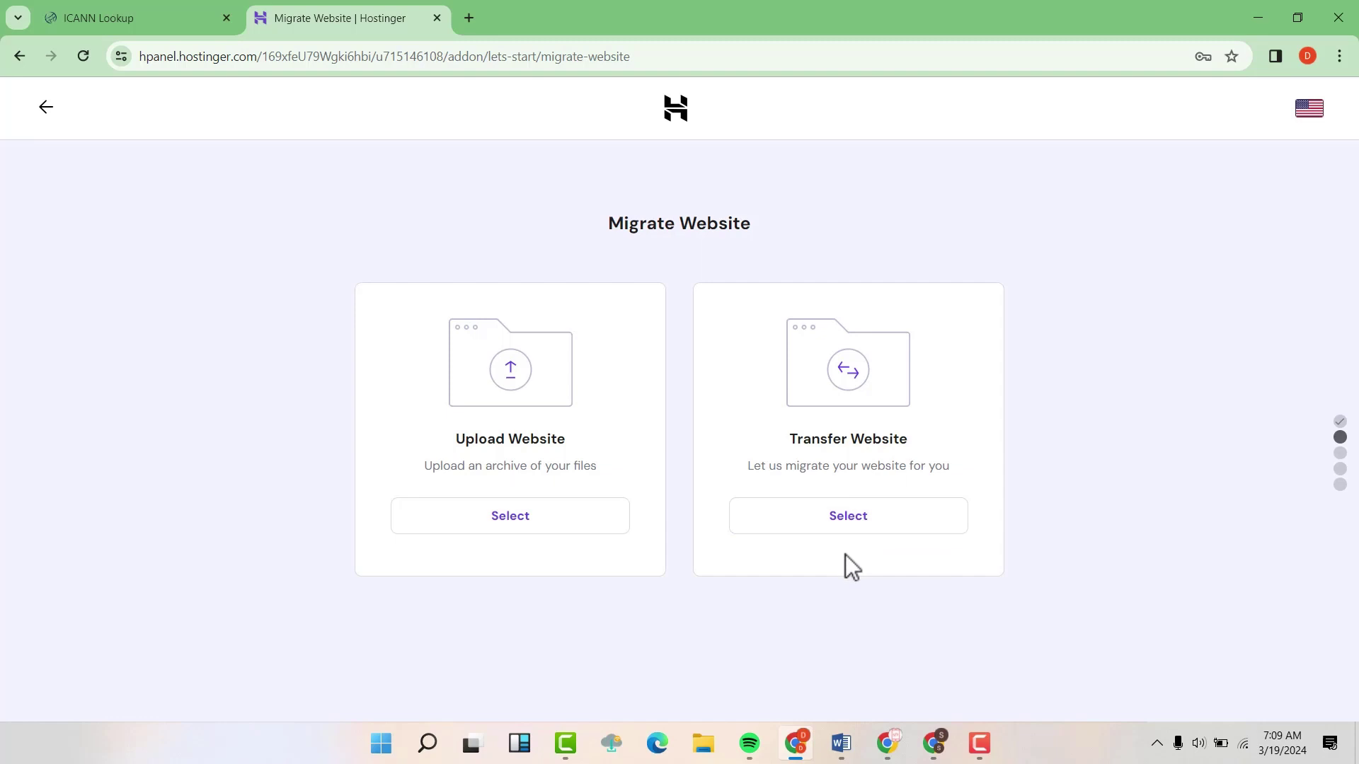
left_click(845, 525)
scroll(846, 525, "down", 3)
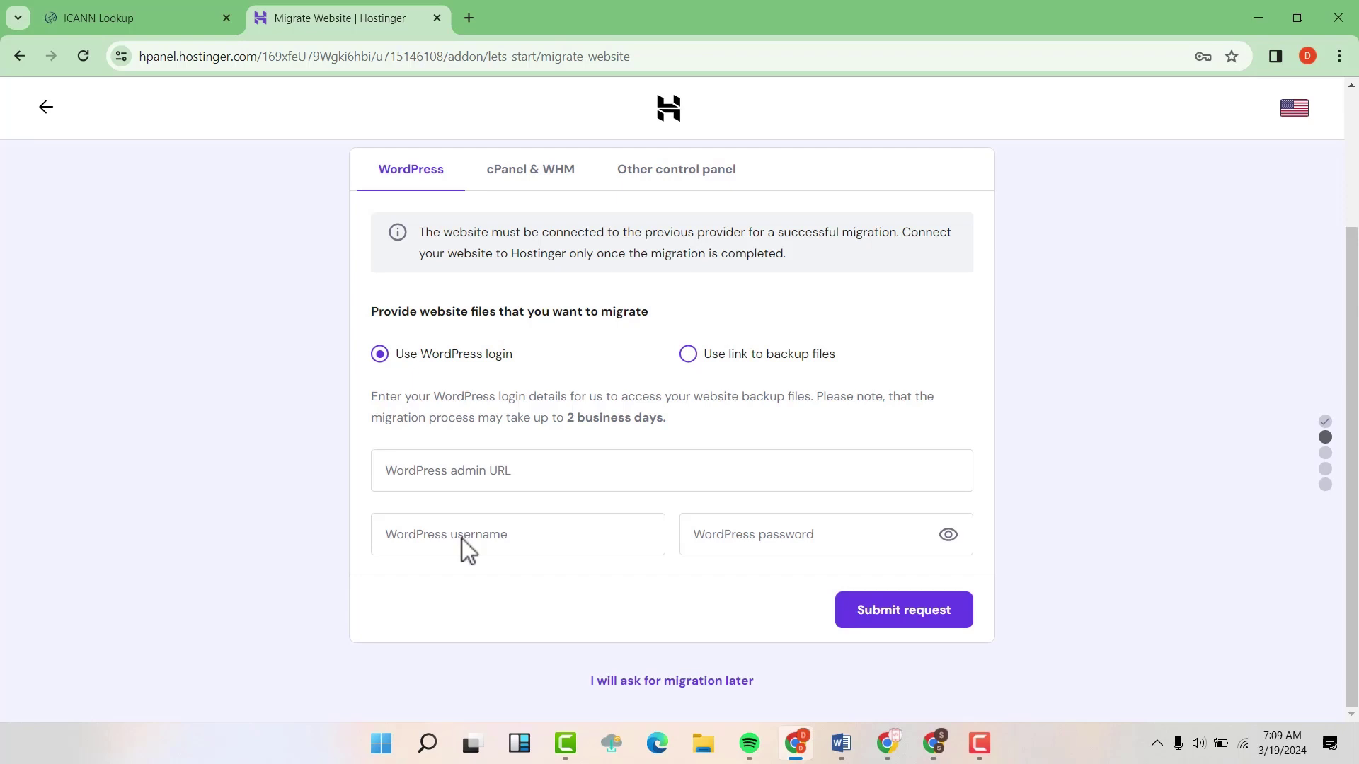
left_click(934, 744)
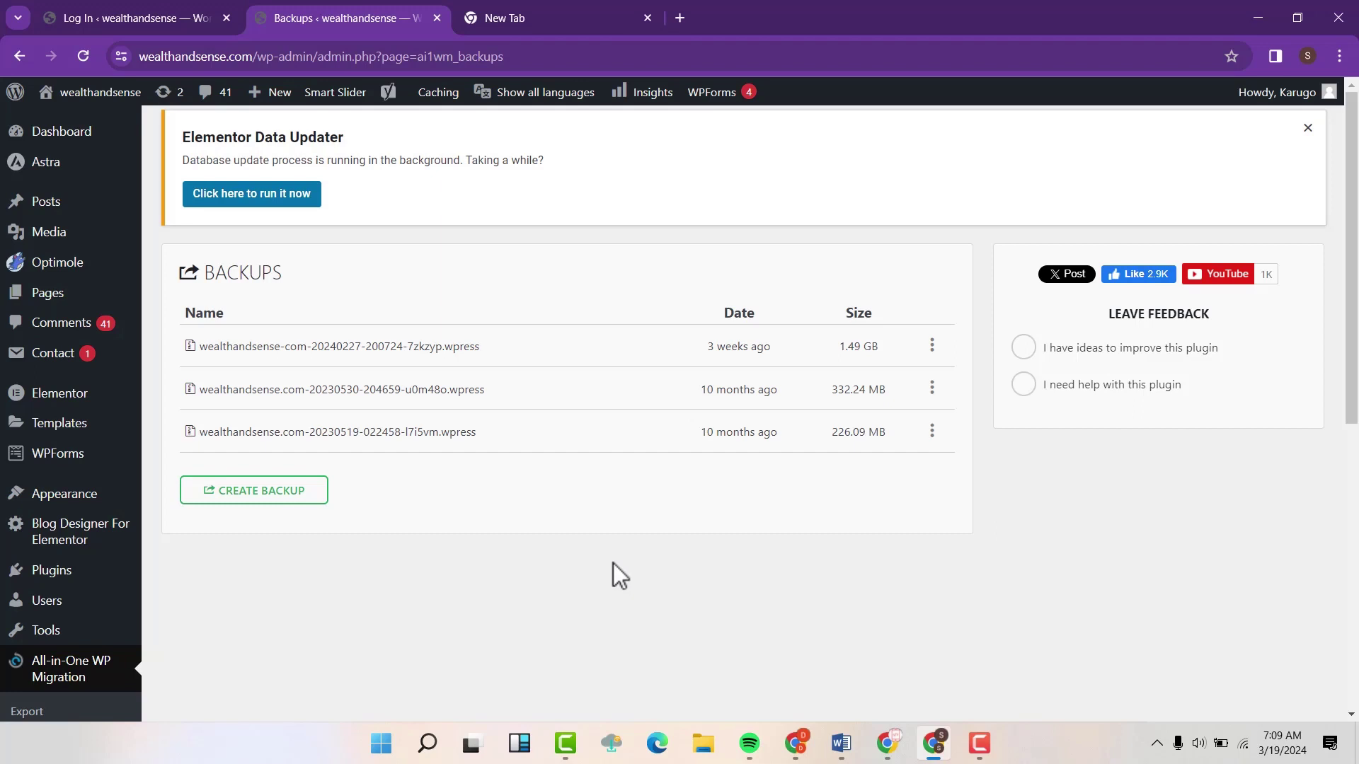
- Create a new All-in-One WP Migration backup and download the newest backup file
left_click(259, 492)
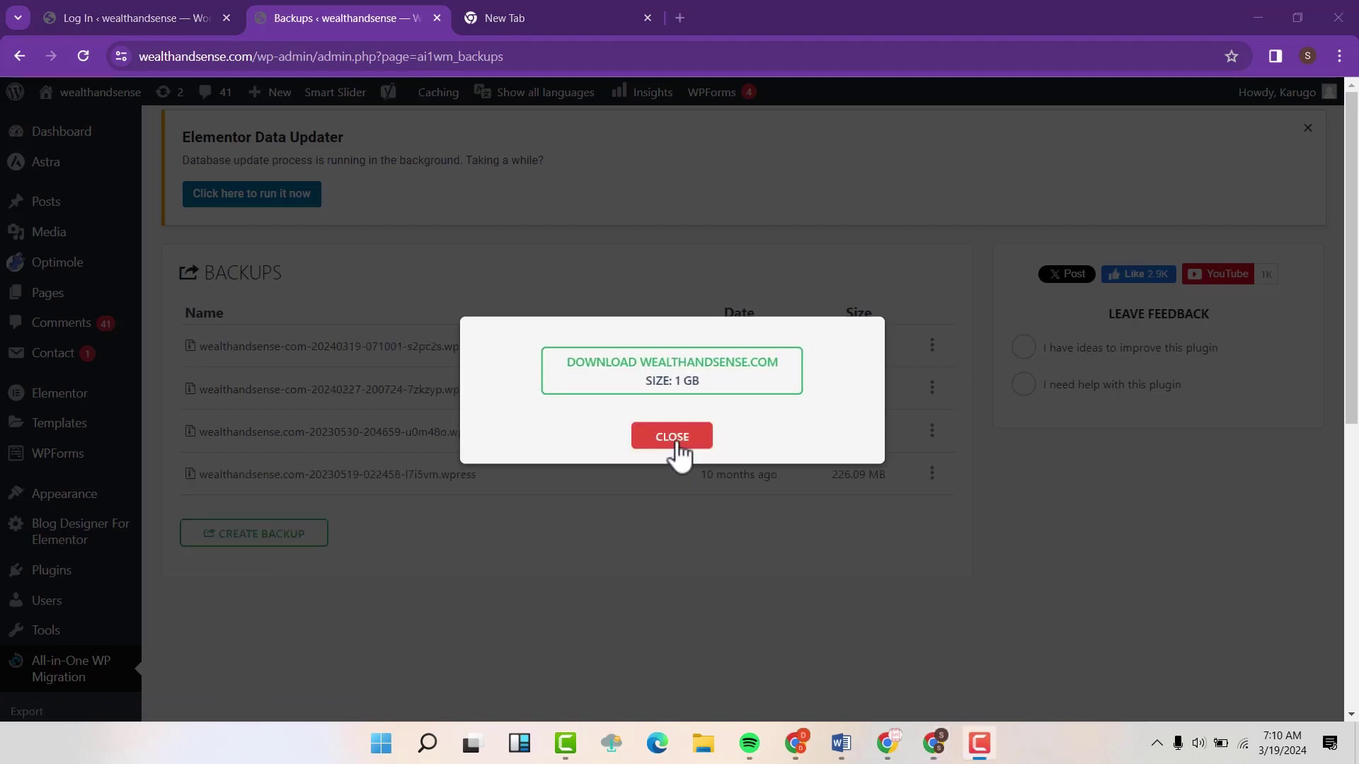
left_click(676, 442)
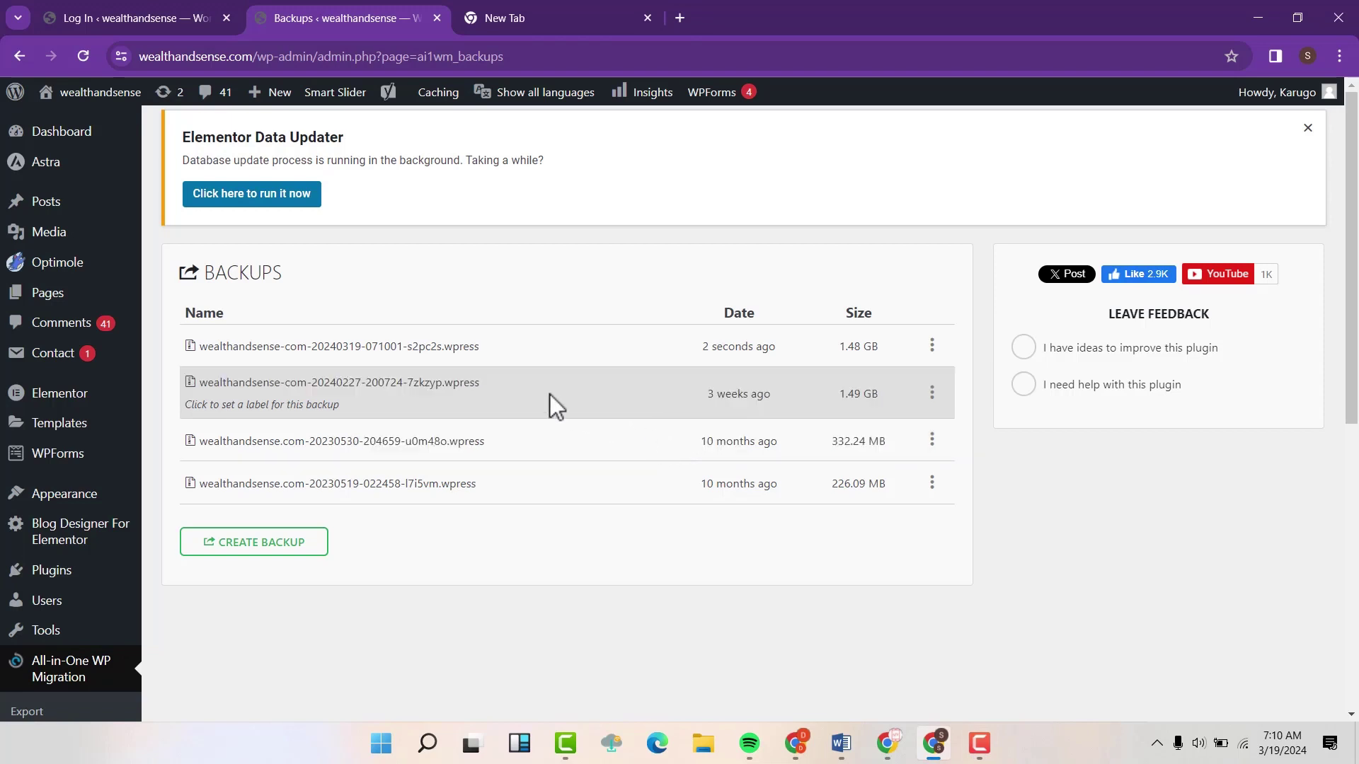
left_click(933, 351)
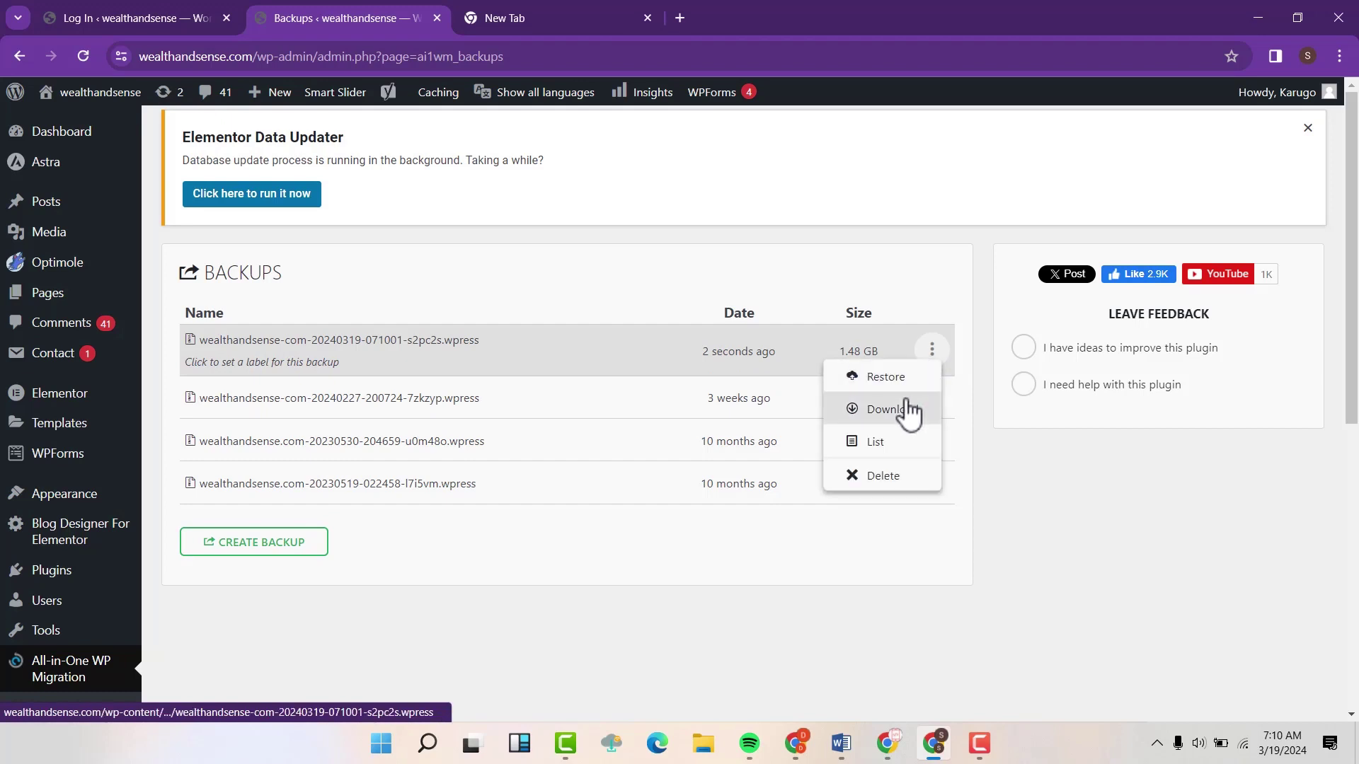
left_click(875, 415)
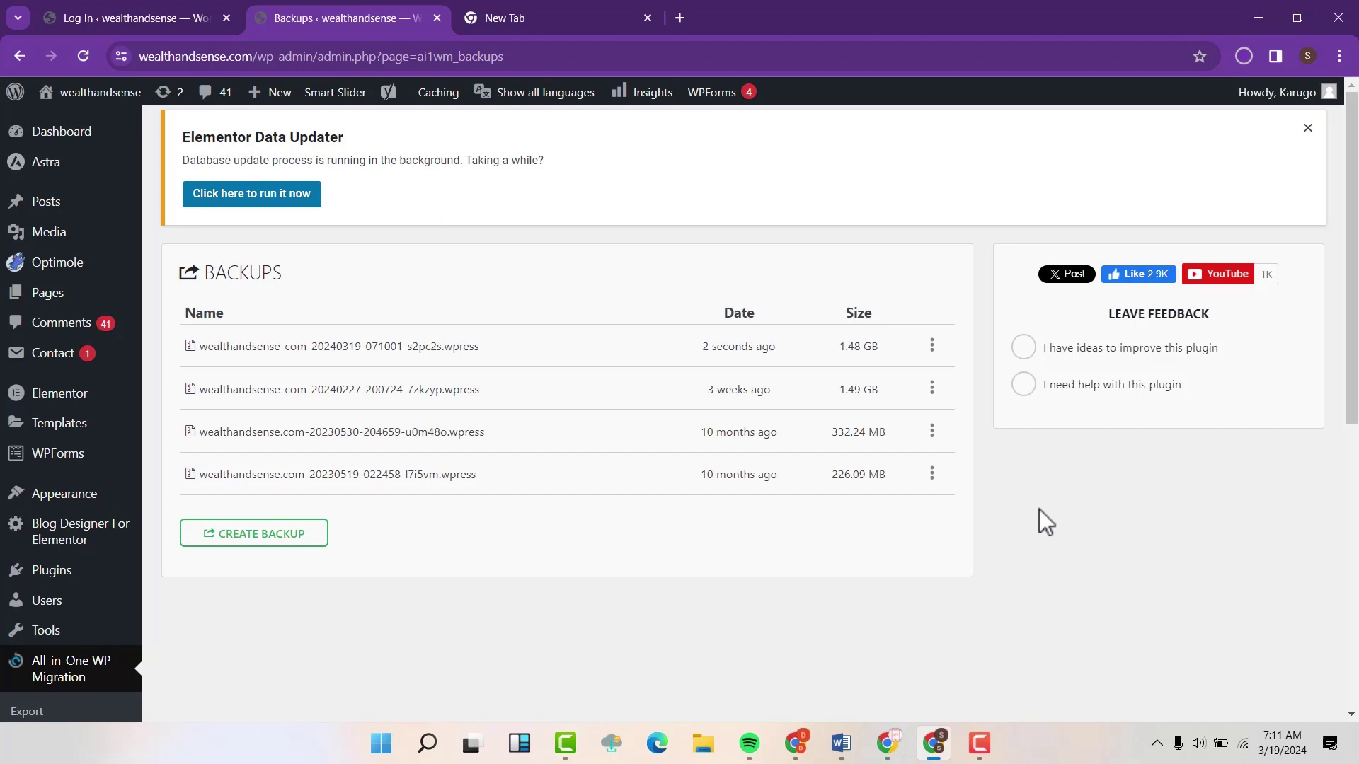
- Check the backup download's progress, then select part of the site's admin address
left_click(1244, 56)
mouse_move(1106, 163)
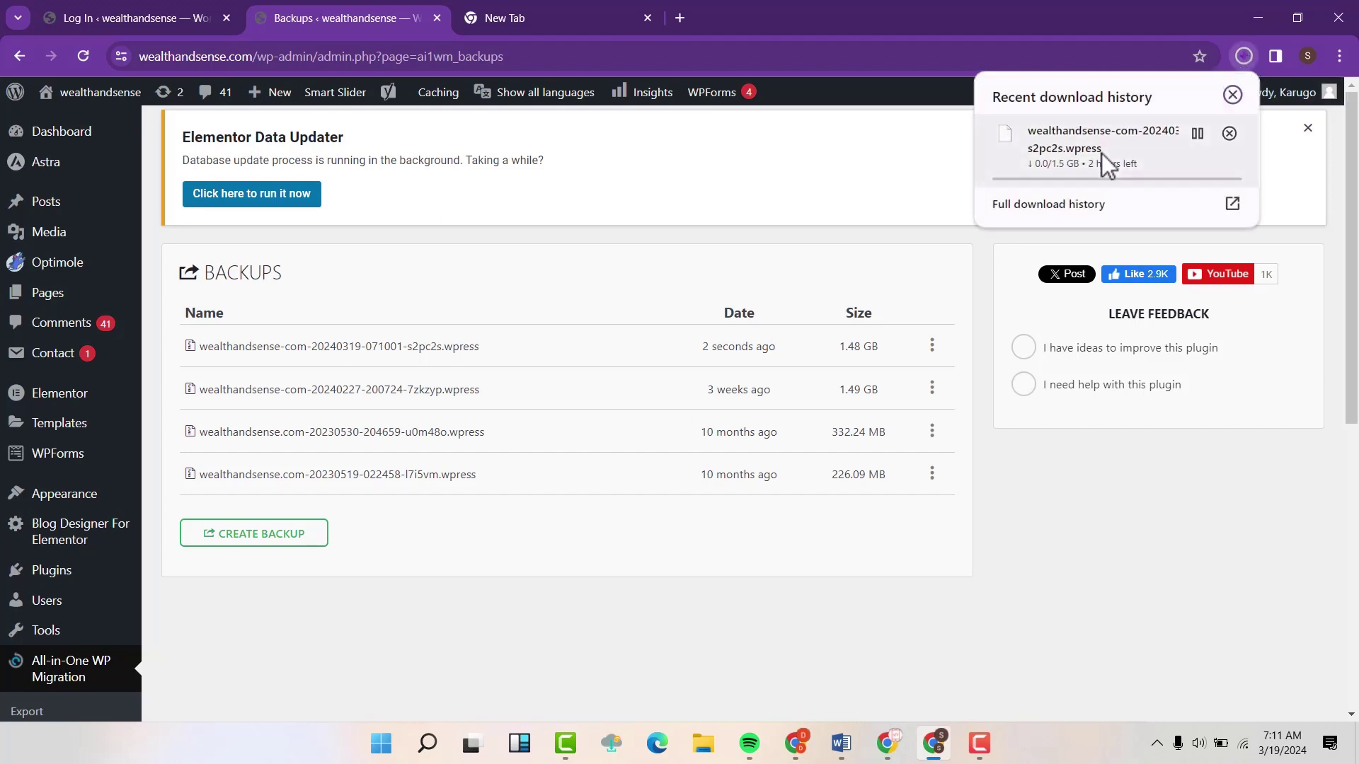
left_click(875, 129)
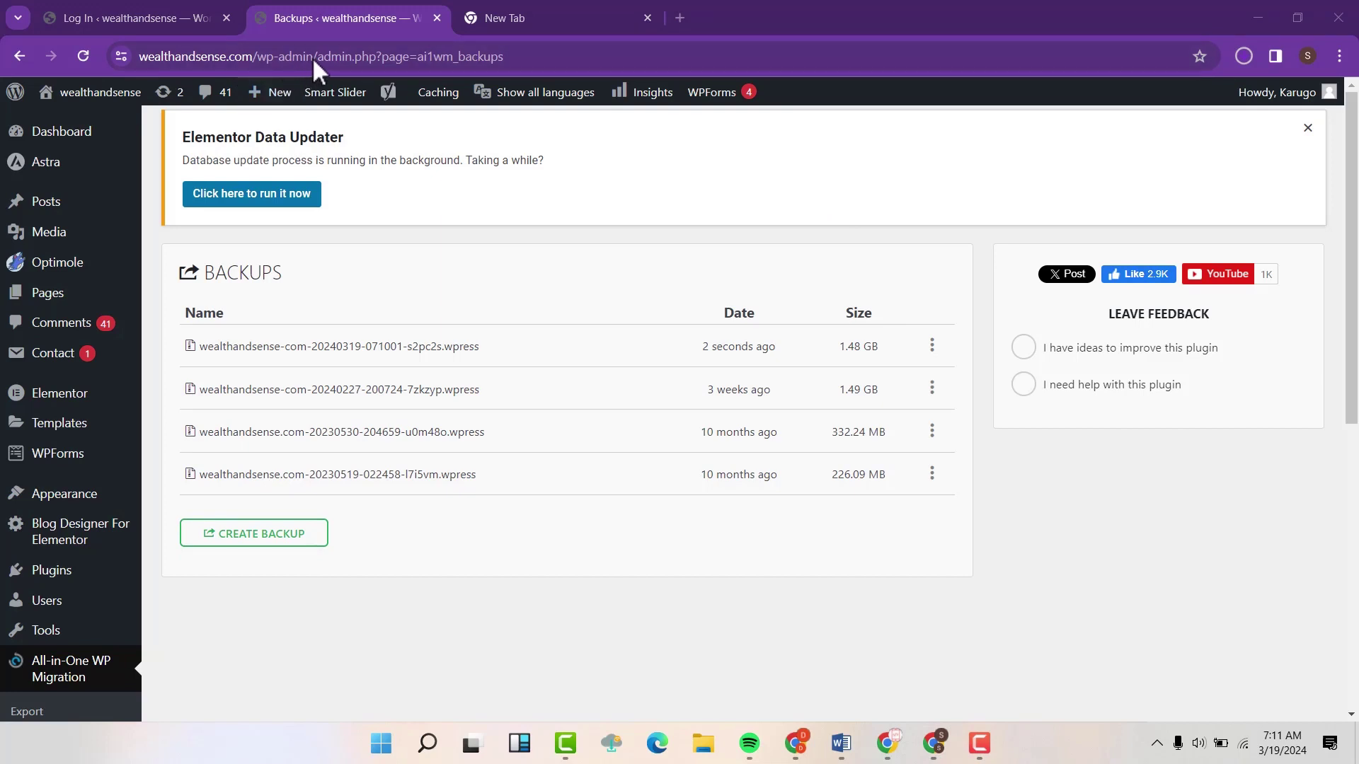
left_click_drag(315, 60, 140, 57)
key("ctrl+c")
- Submit the Hostinger migration request with the site's wp-admin URL, WordPress username and password
left_click(796, 743)
left_click(487, 468)
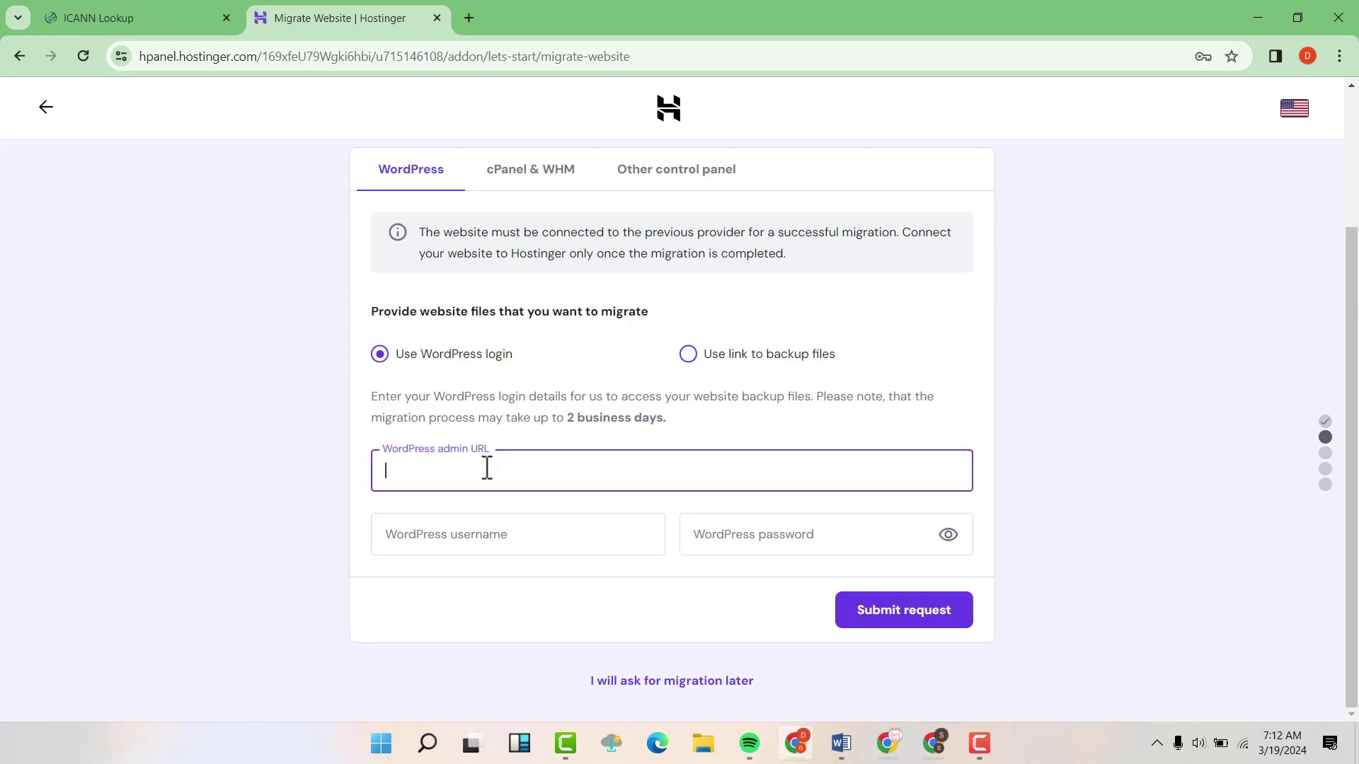
key("ctrl+v")
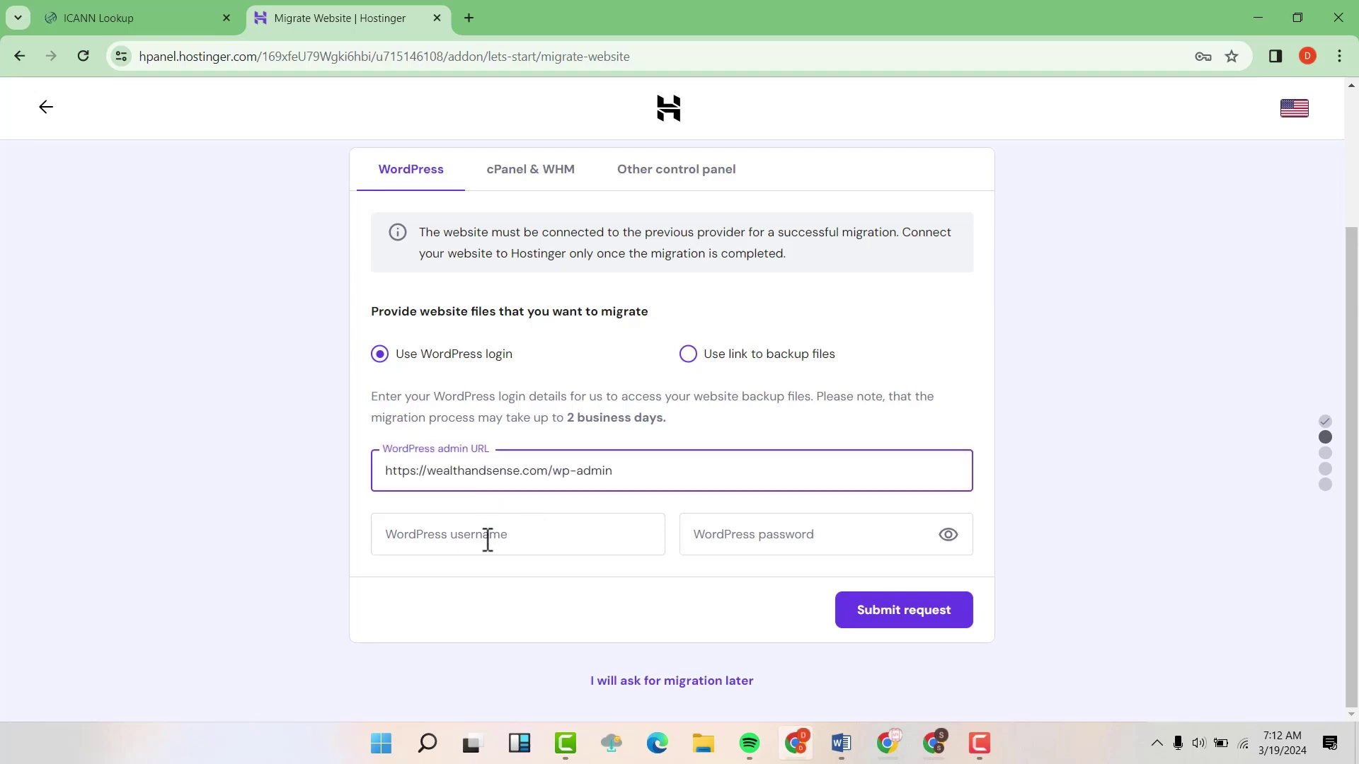
left_click(449, 536)
type("karugo")
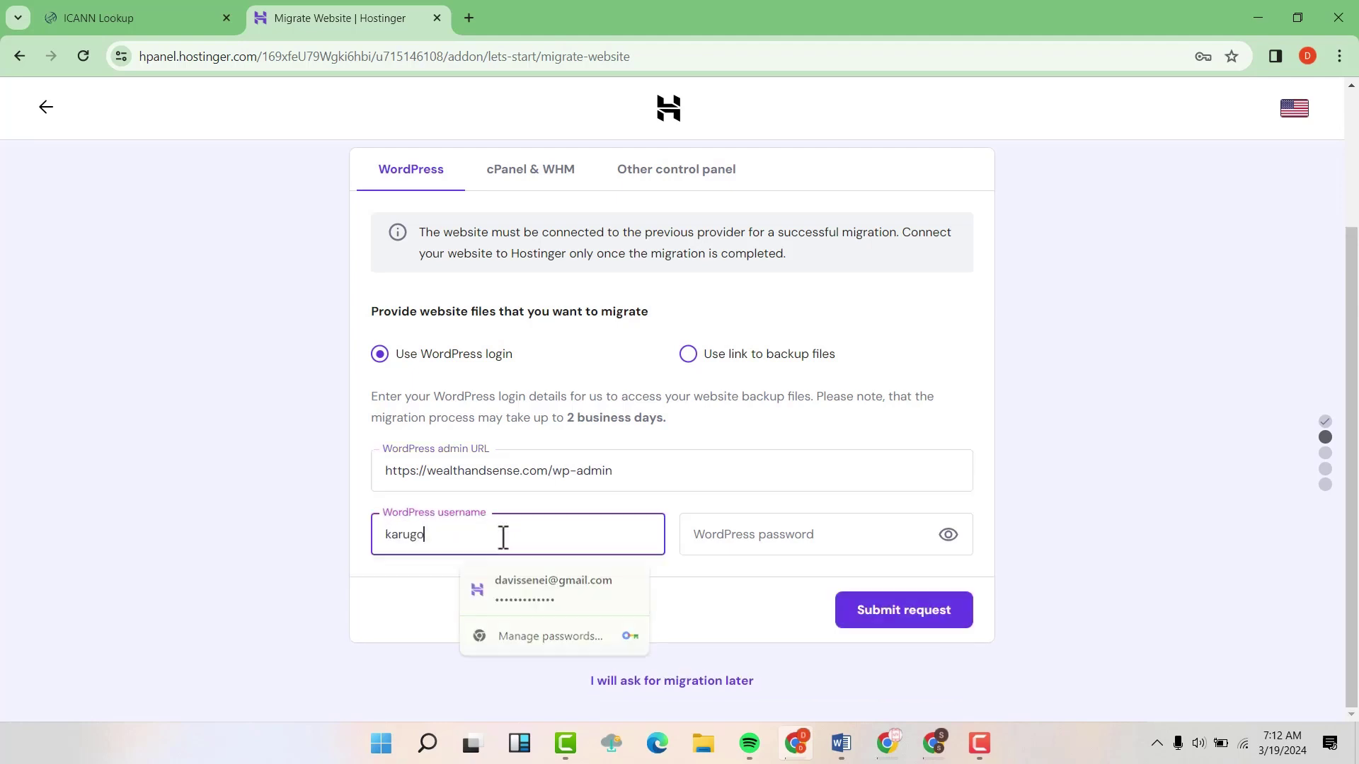
left_click(746, 534)
key("ctrl+v")
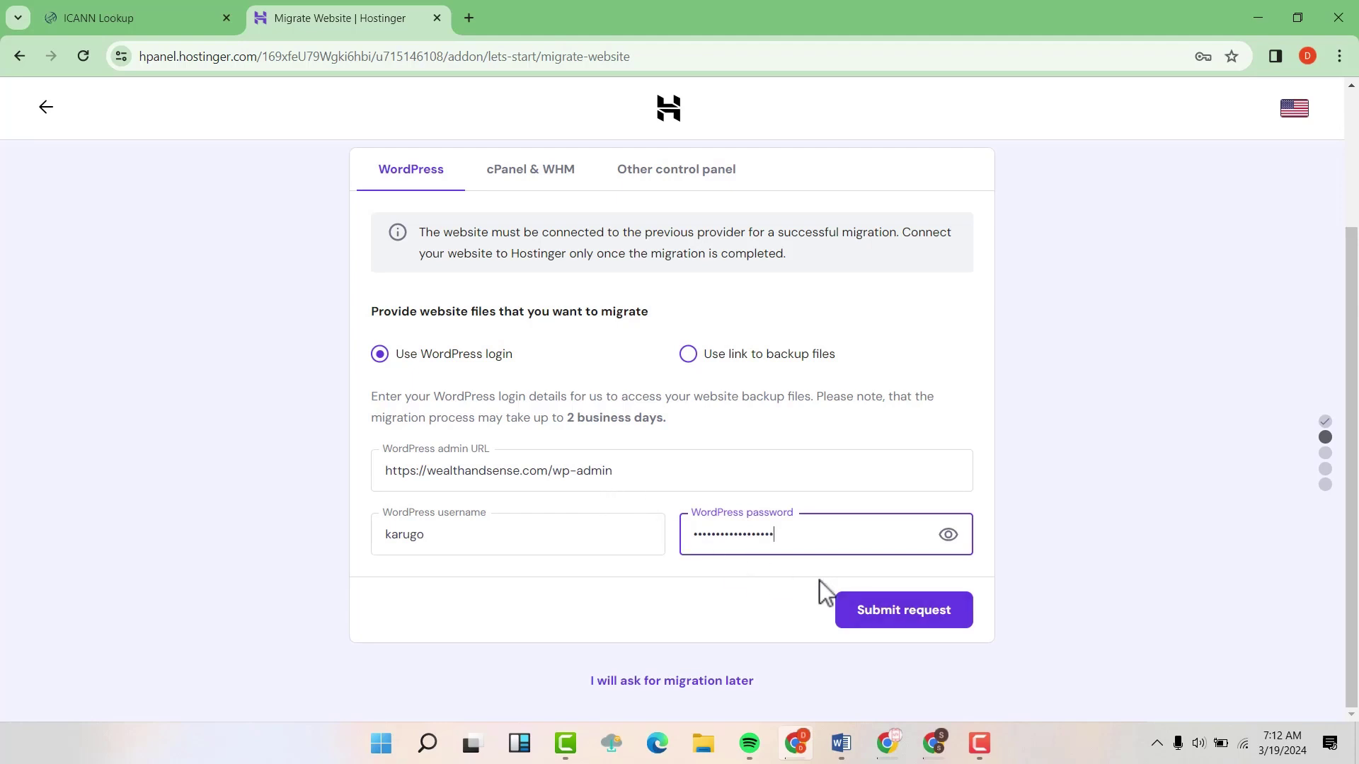
left_click(913, 611)
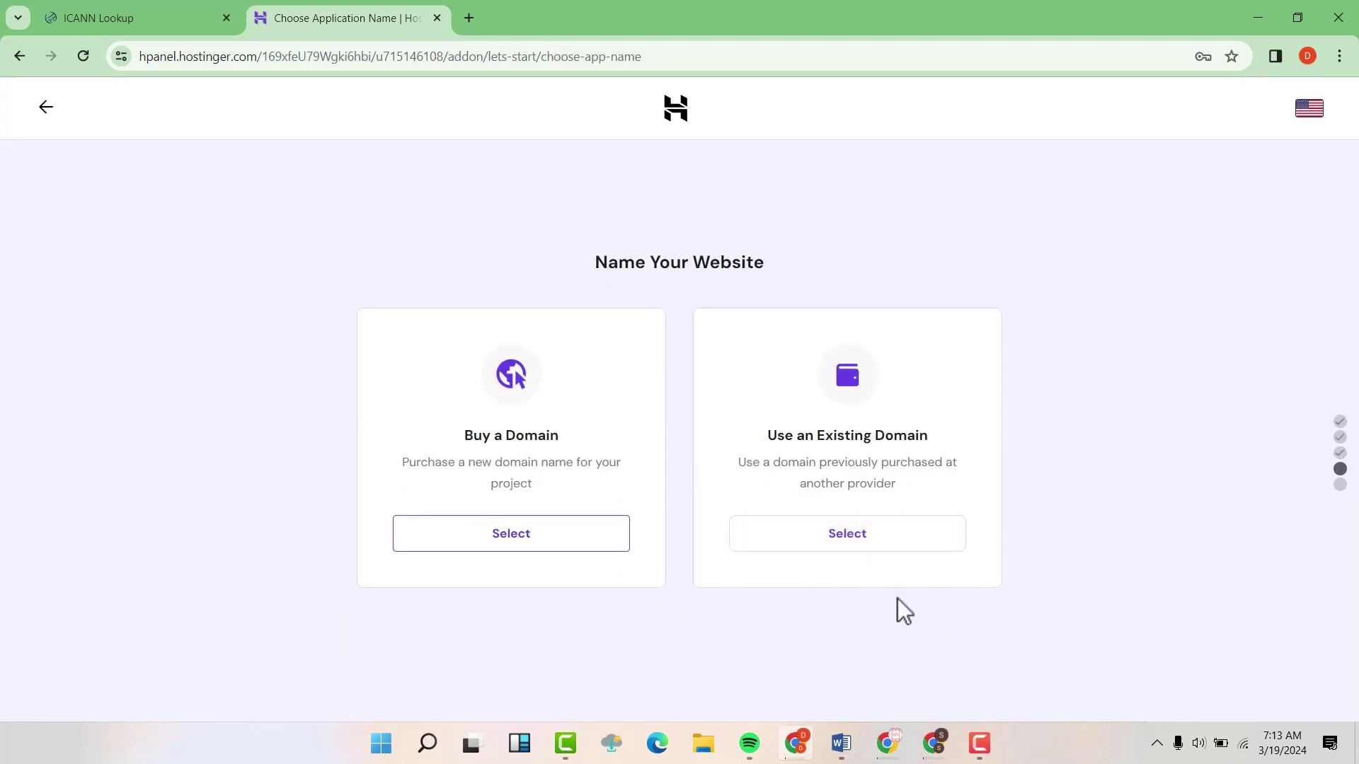
left_click(866, 542)
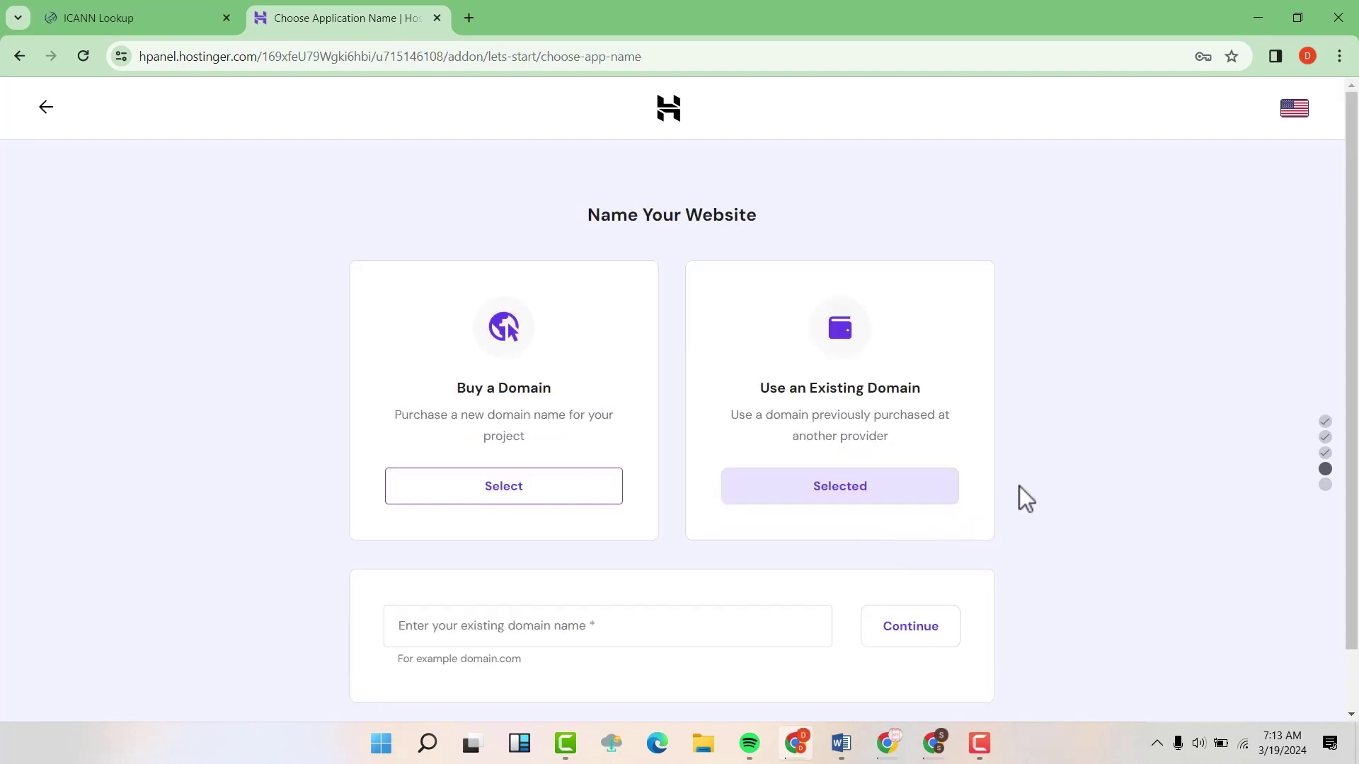
scroll(1213, 418, "down", 1)
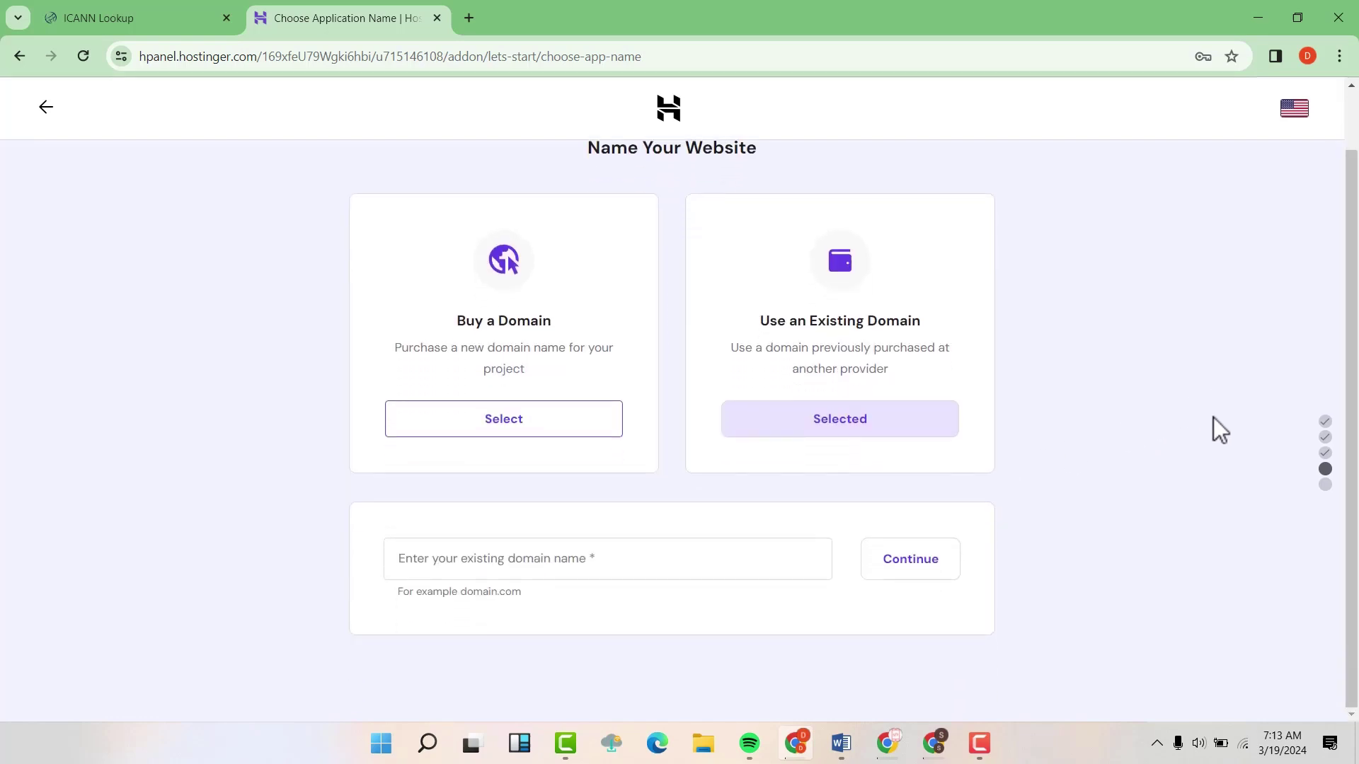
left_click(444, 559)
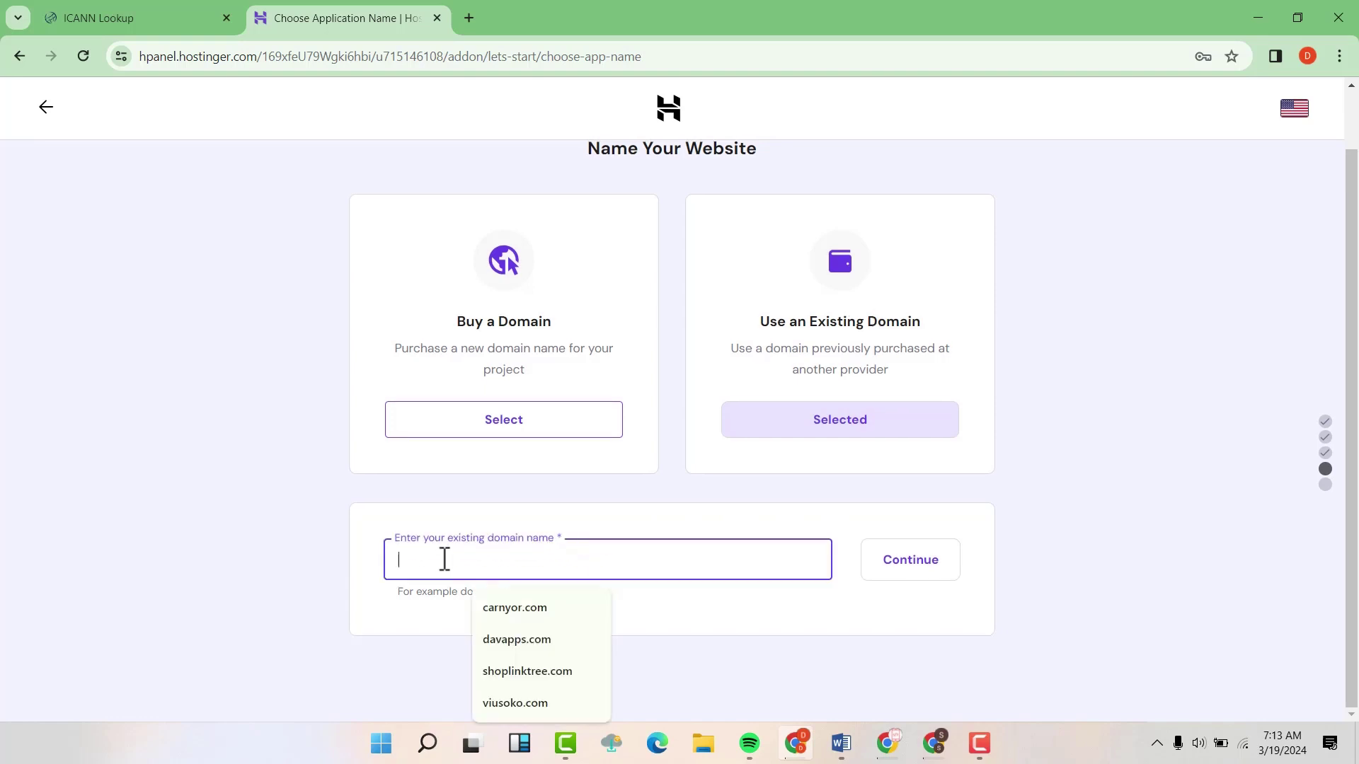
type("https://wealthandsense.com/")
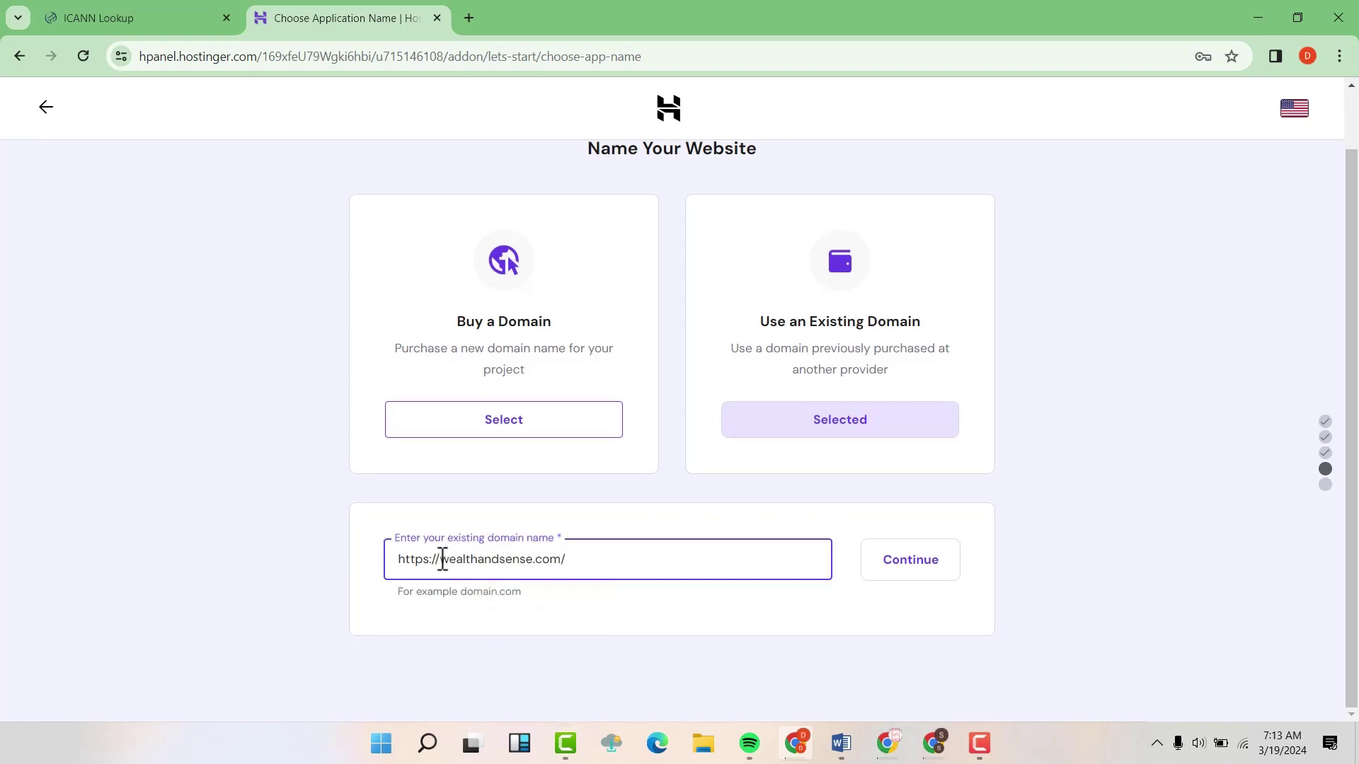
left_click_drag(440, 560, 396, 563)
key("BackSpace")
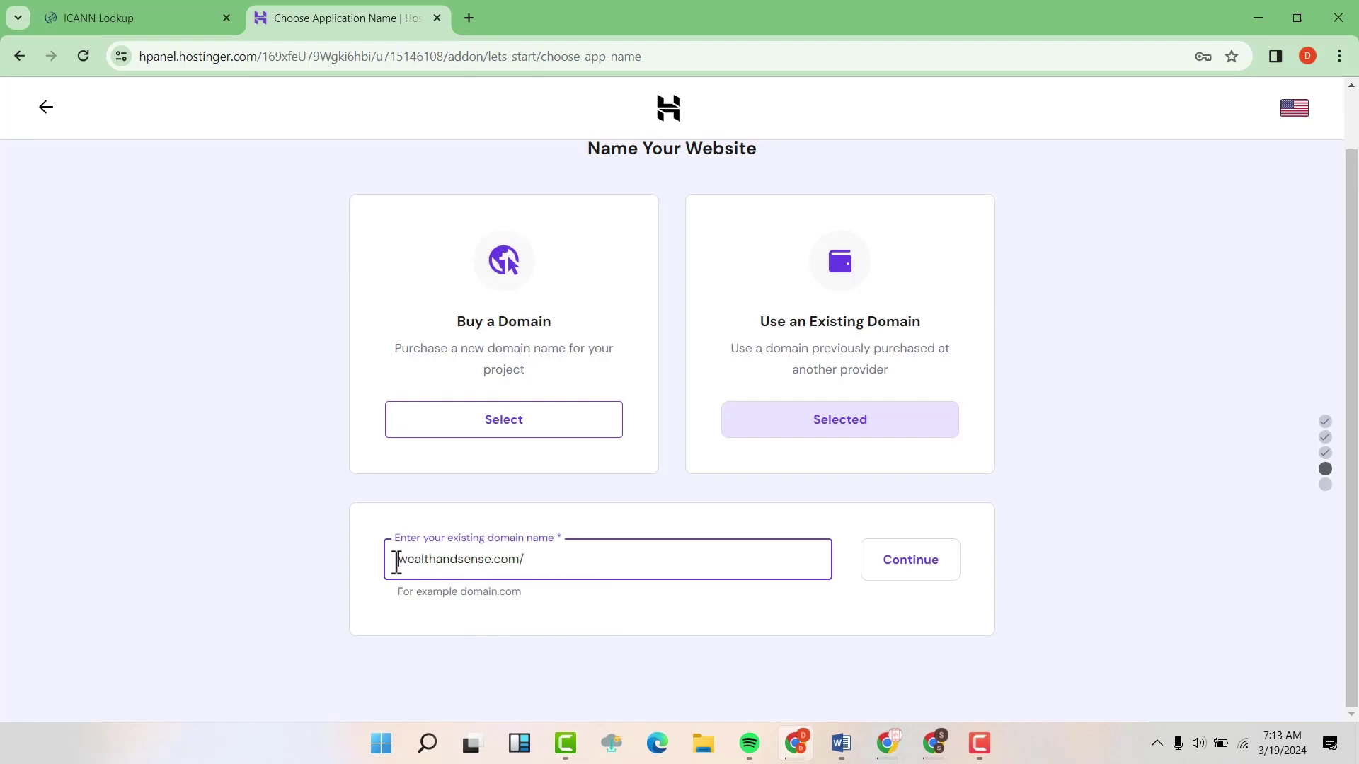
left_click(558, 559)
key("BackSpace")
left_click(898, 567)
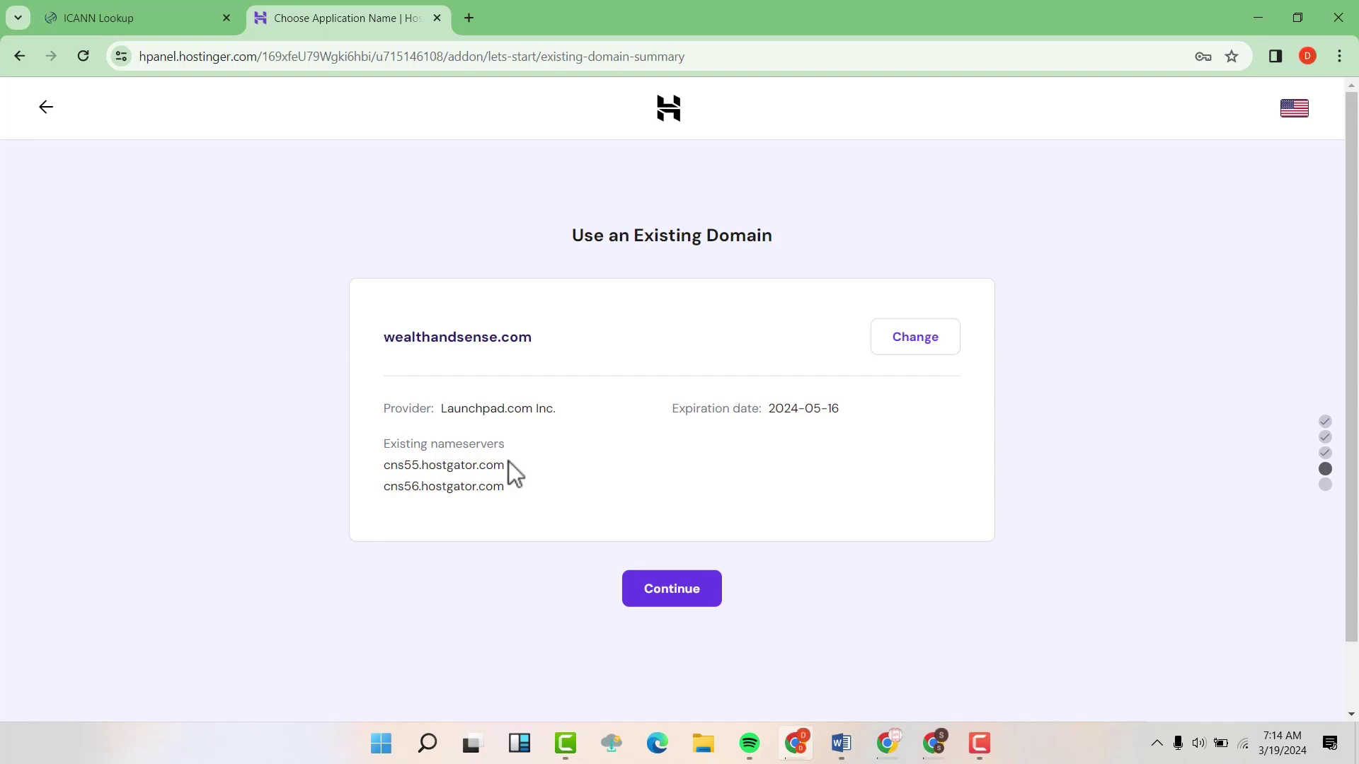
- Confirm the wealthandsense.com domain summary and go to the site's Manage Site dashboard
left_click(699, 598)
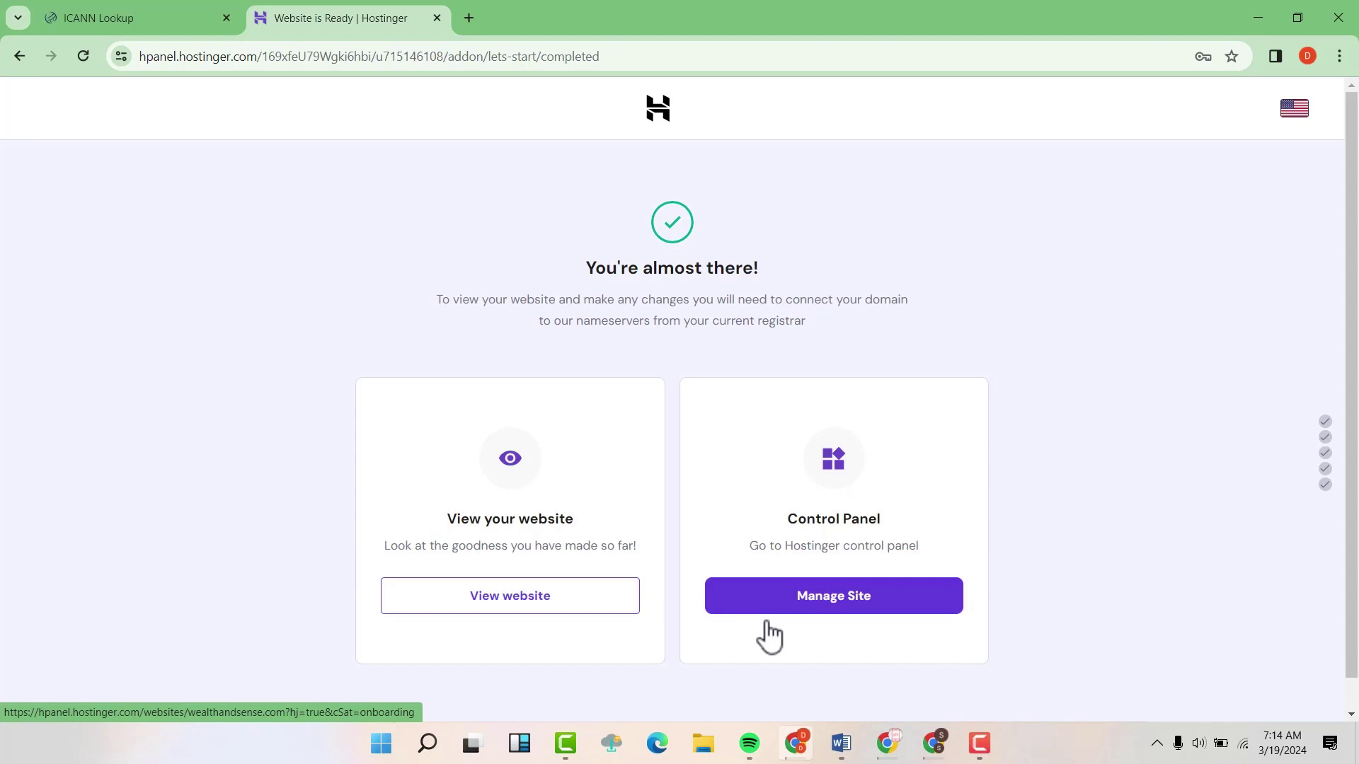
left_click(835, 609)
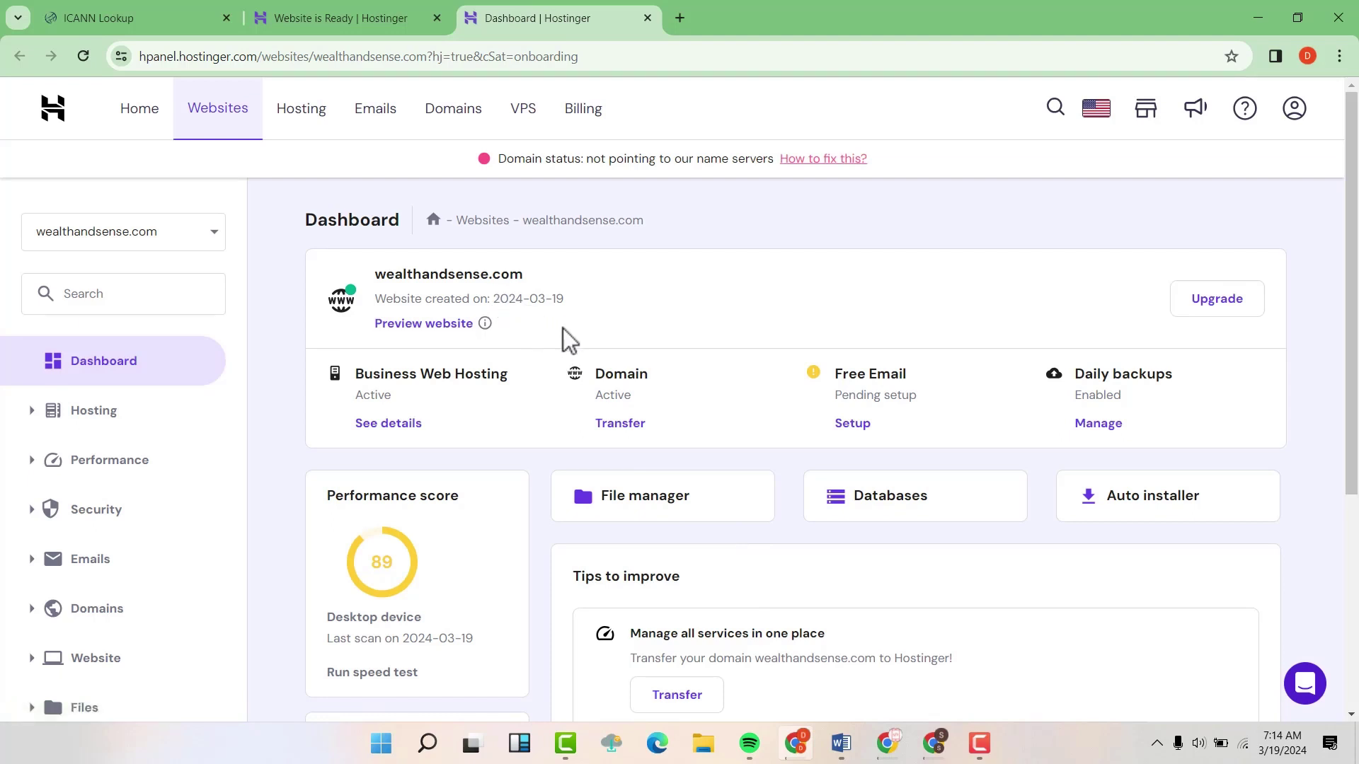
- Open the Business Web Hosting plan details and copy the nameserver ns1.dns-parking.com
left_click(414, 440)
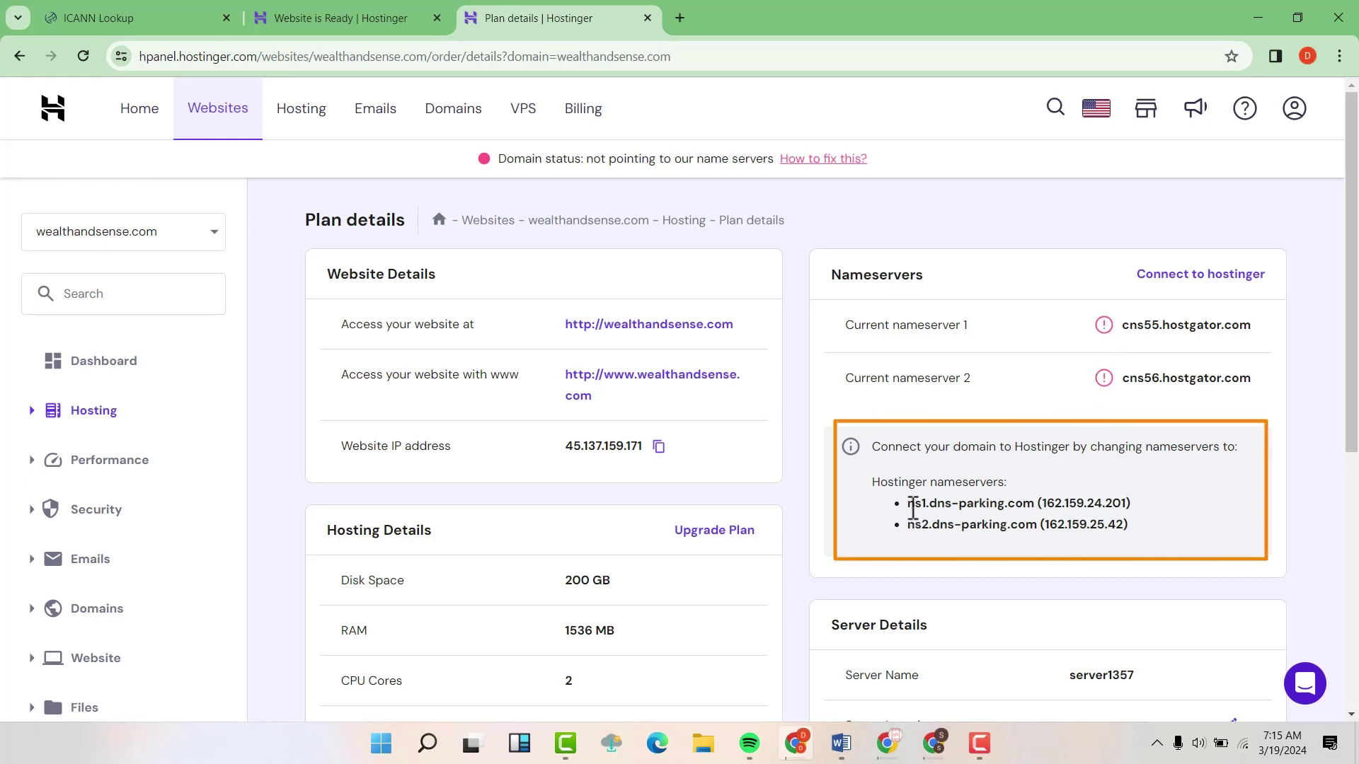
mouse_move(909, 505)
left_mouse_down()
mouse_move(1010, 507)
mouse_move(1038, 526)
mouse_move(1036, 505)
left_mouse_up()
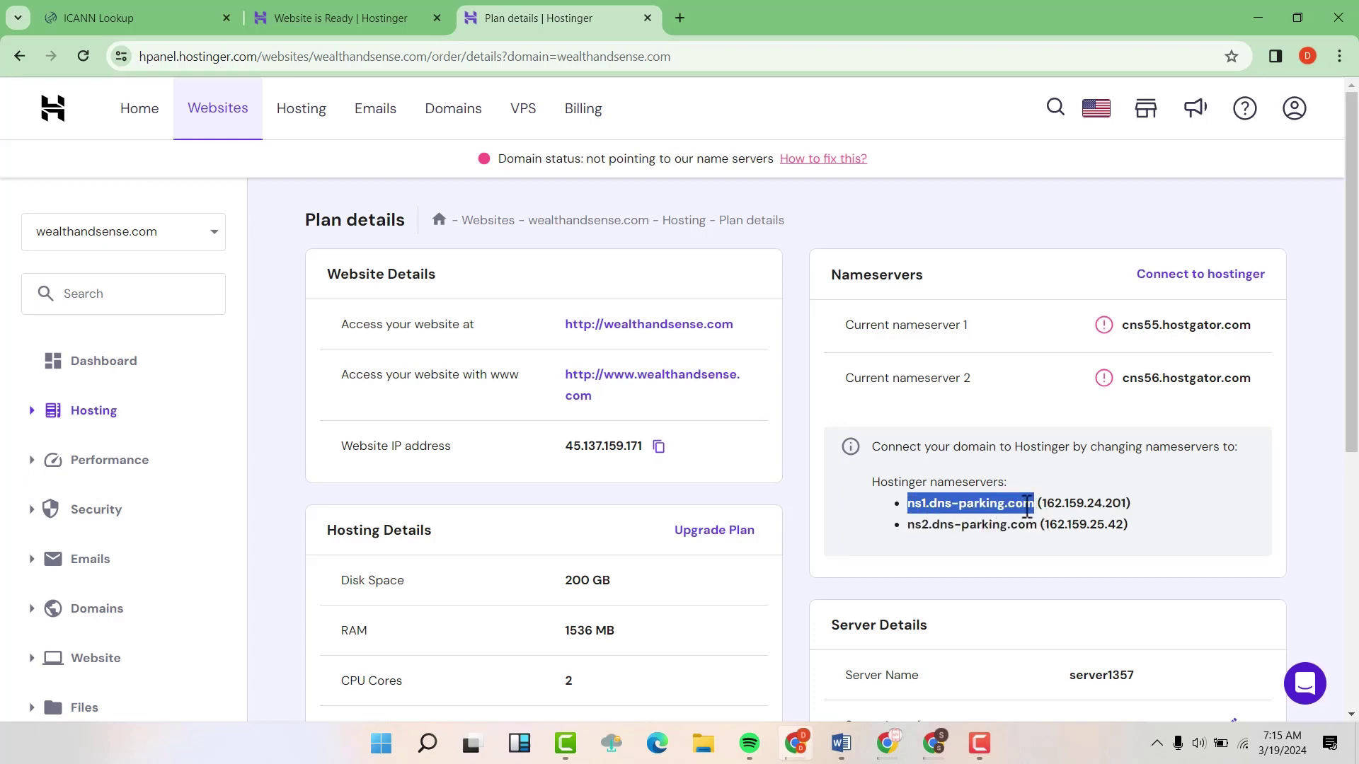
right_click(1027, 506)
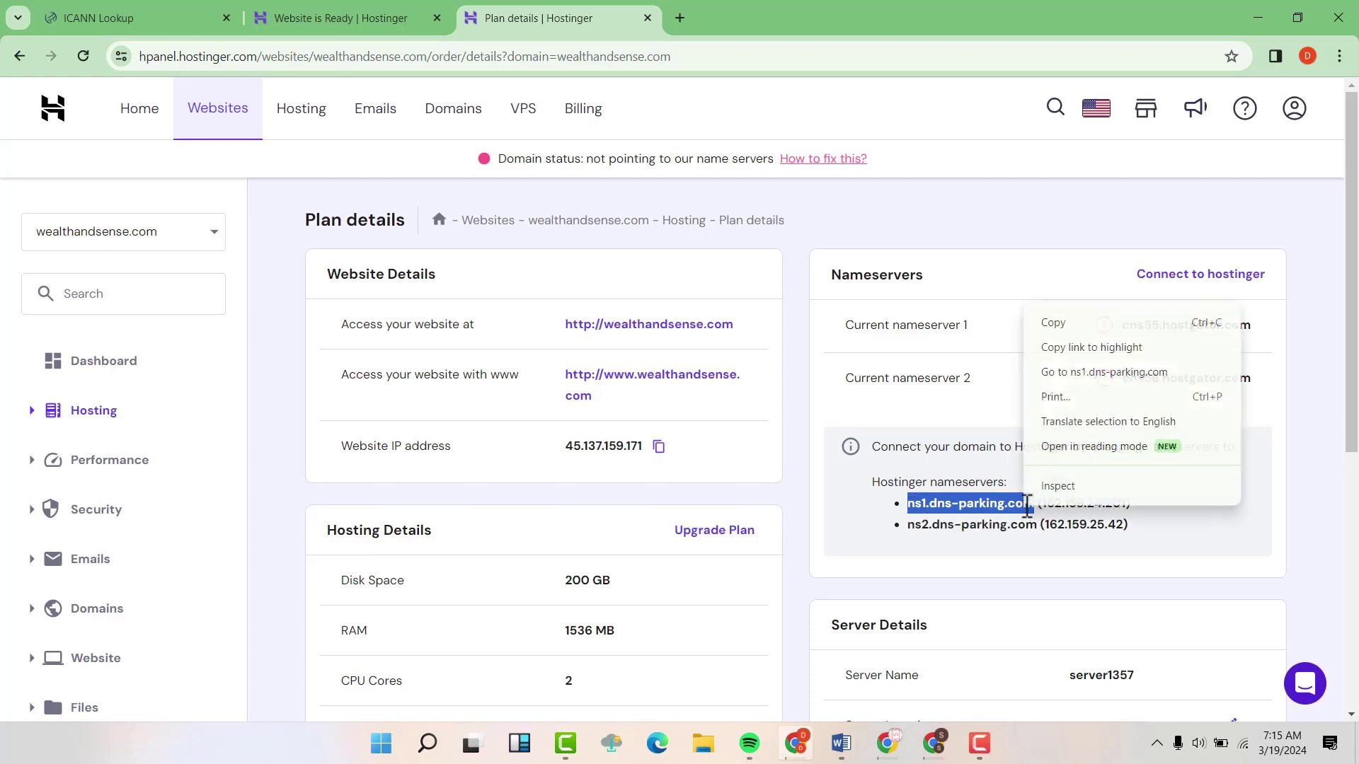
left_click(1052, 324)
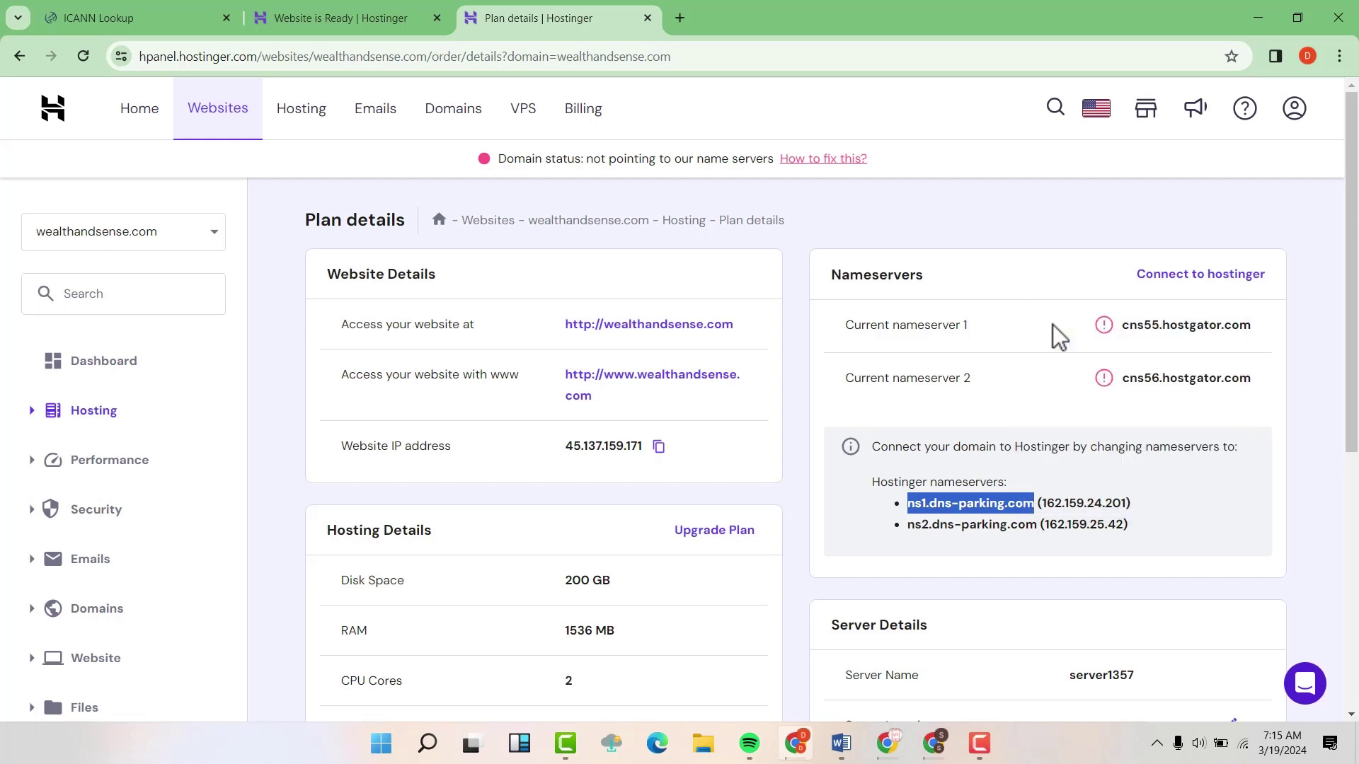
- Switch to HostGator and show the Domains list down to wealthandsense.com
left_click(877, 729)
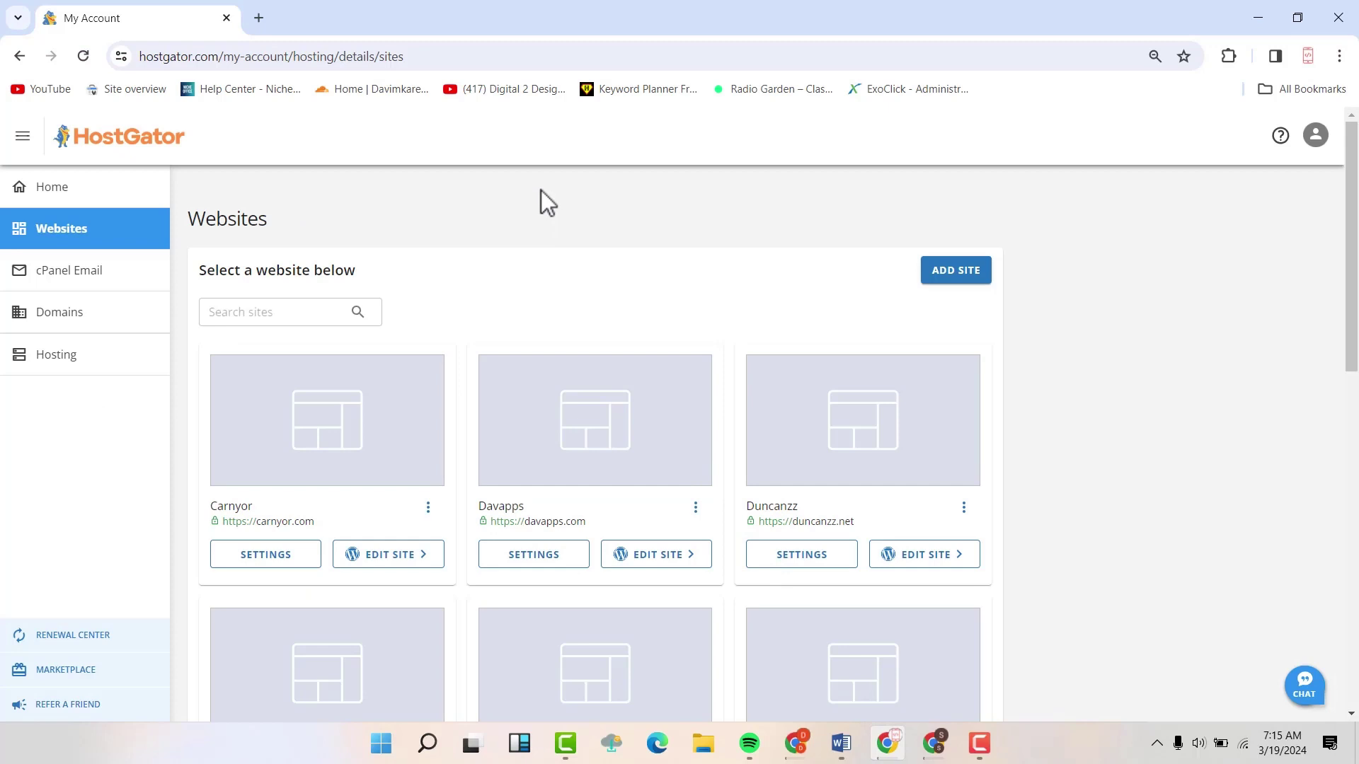
left_click(74, 322)
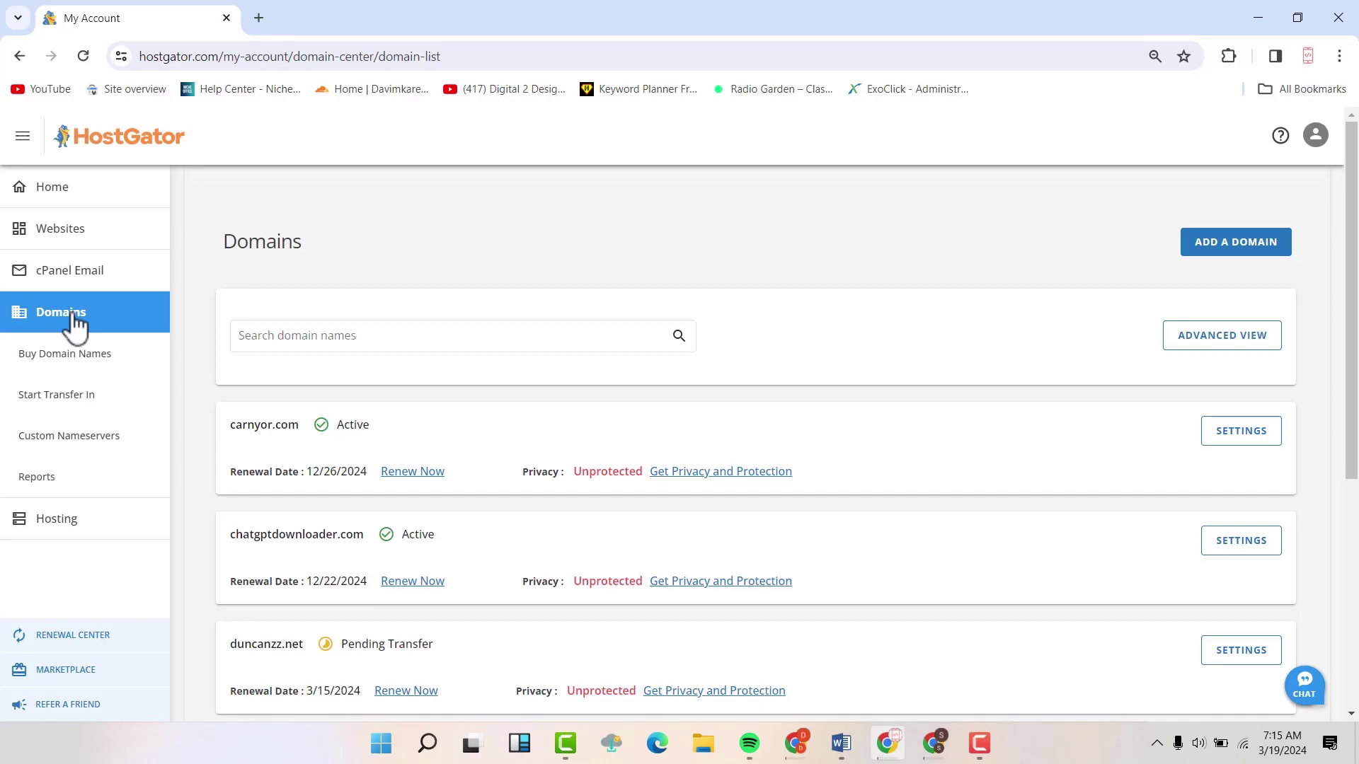
scroll(489, 350, "down", 5)
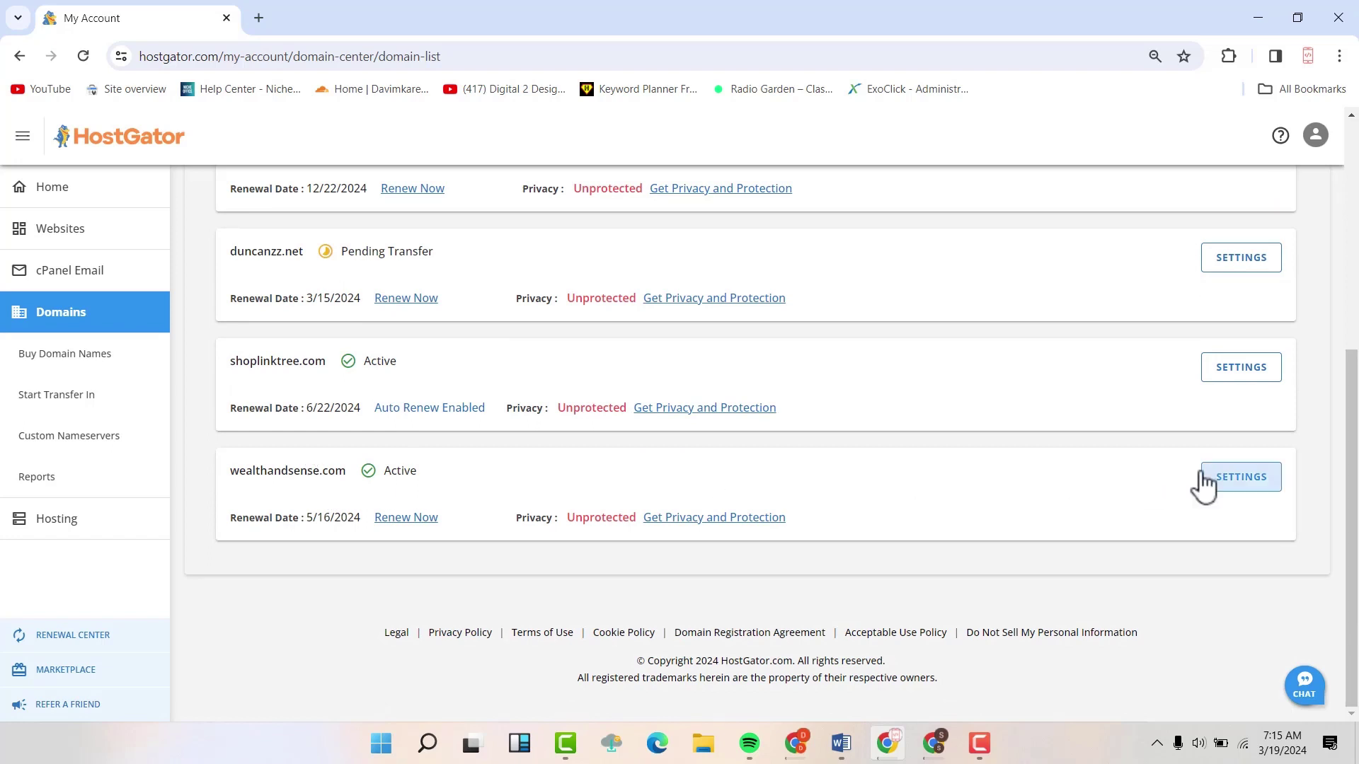
- Open wealthandsense.com's settings and expand Advanced Tools to show its current nameservers
left_click(1247, 484)
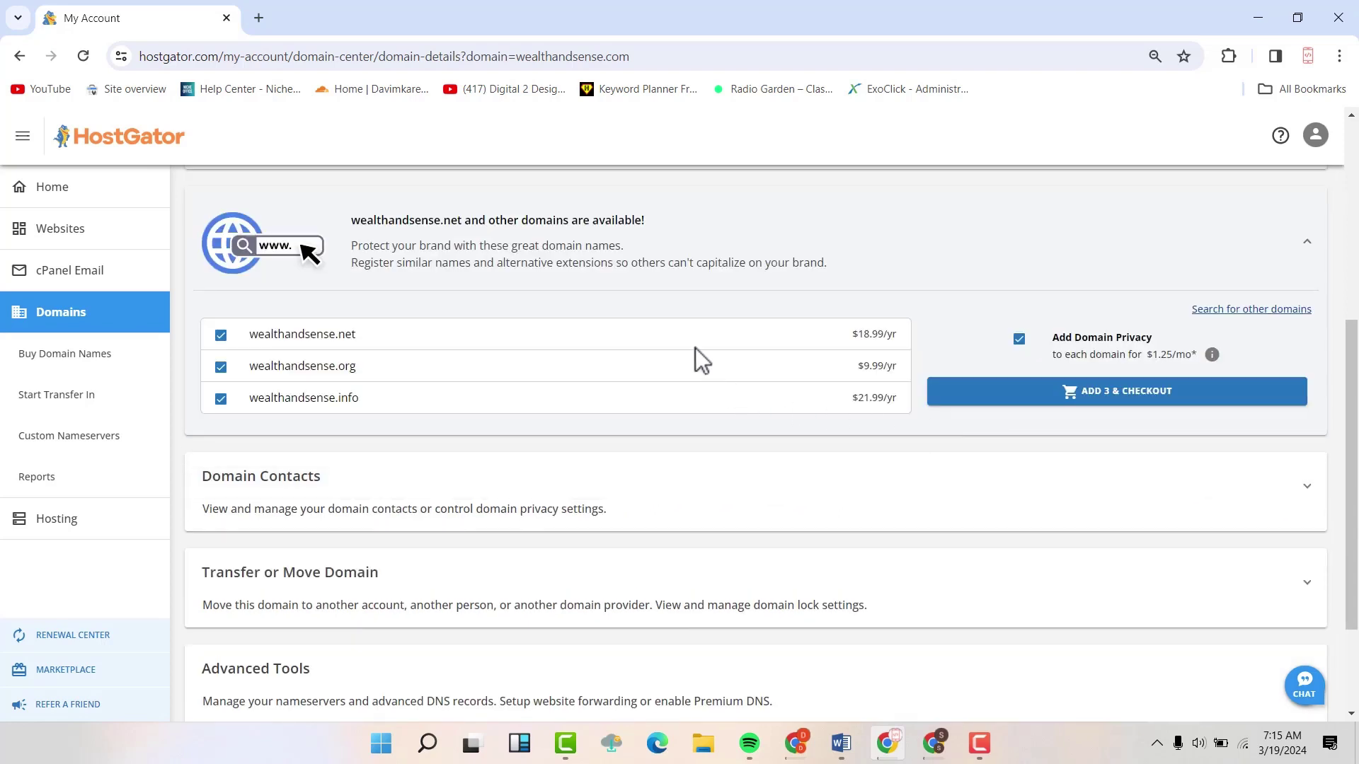
scroll(695, 347, "down", 3)
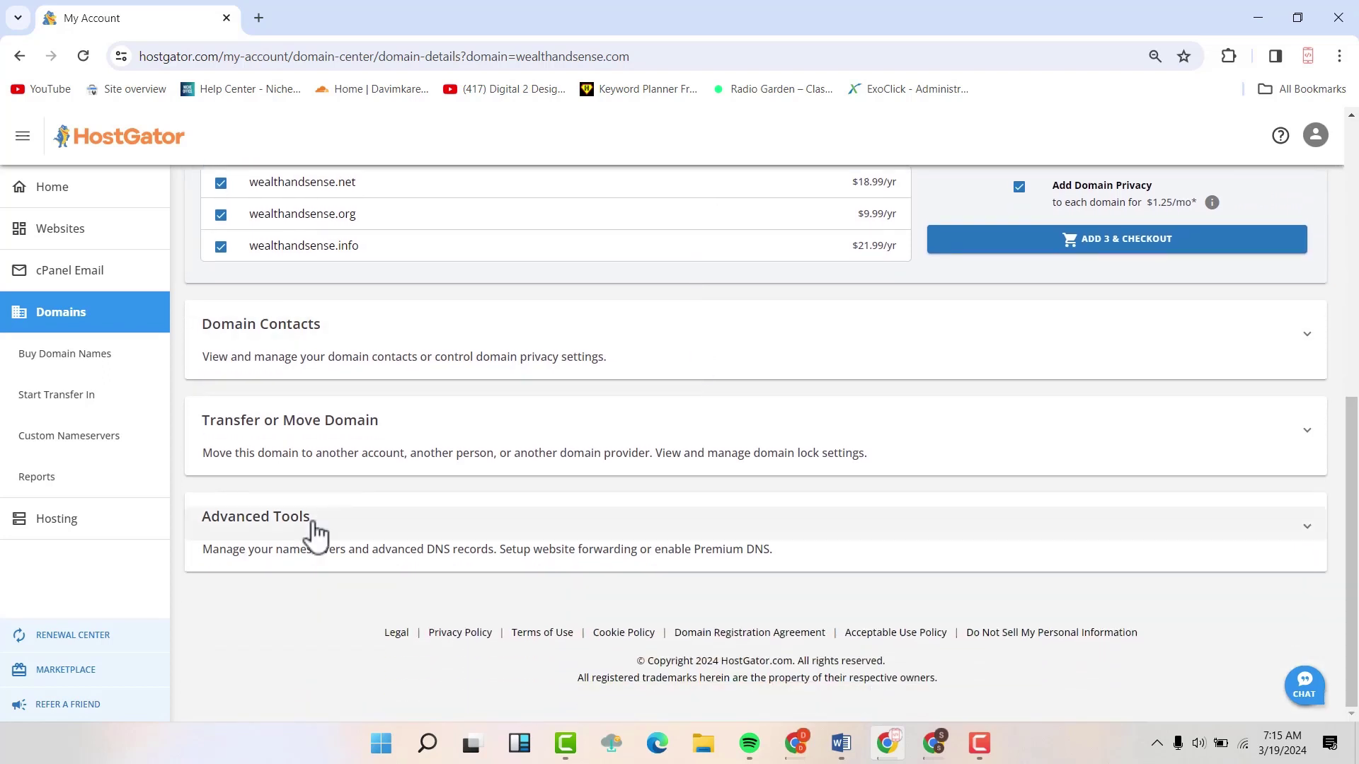
left_click(313, 525)
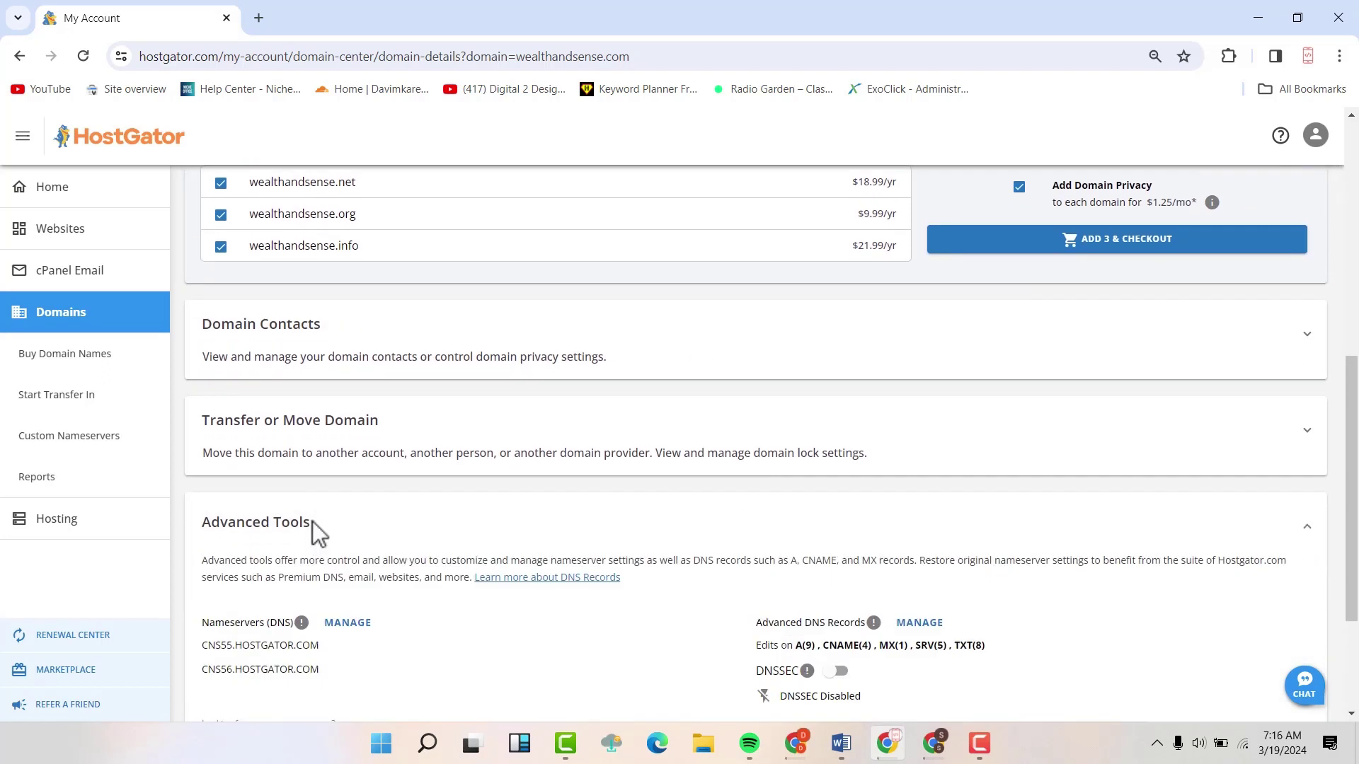
scroll(322, 521, "down", 3)
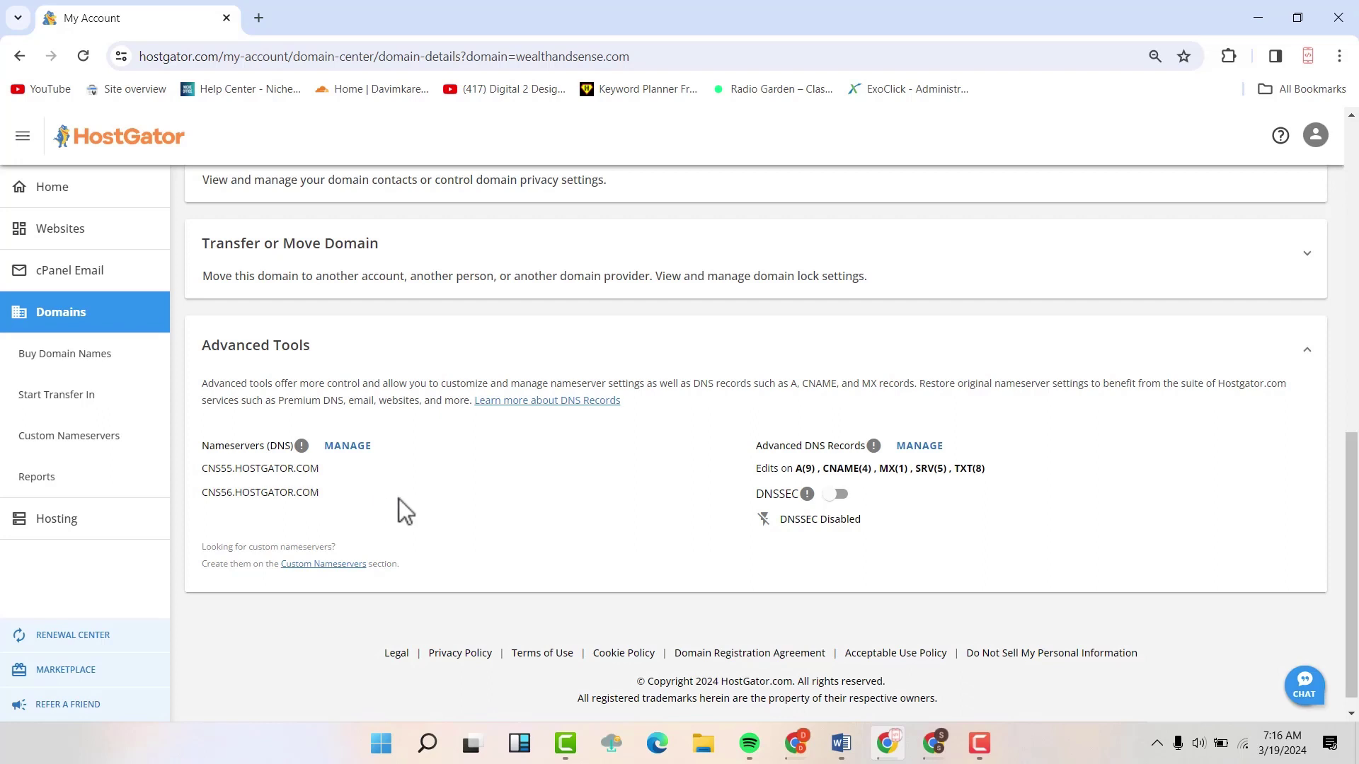
- In Manage Nameservers, replace Nameserver 1 with ns1.dns-parking.com and clear Nameserver 2
left_click(358, 450)
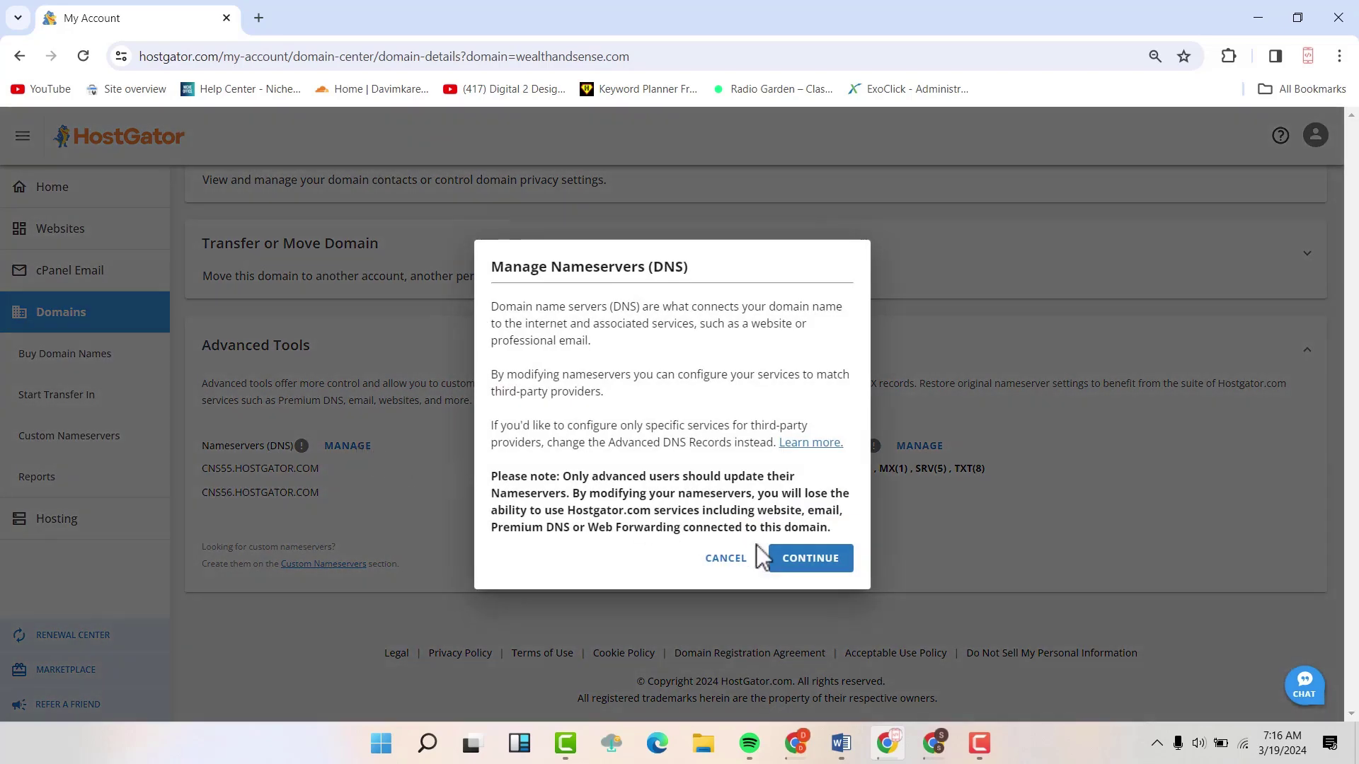
left_click(806, 566)
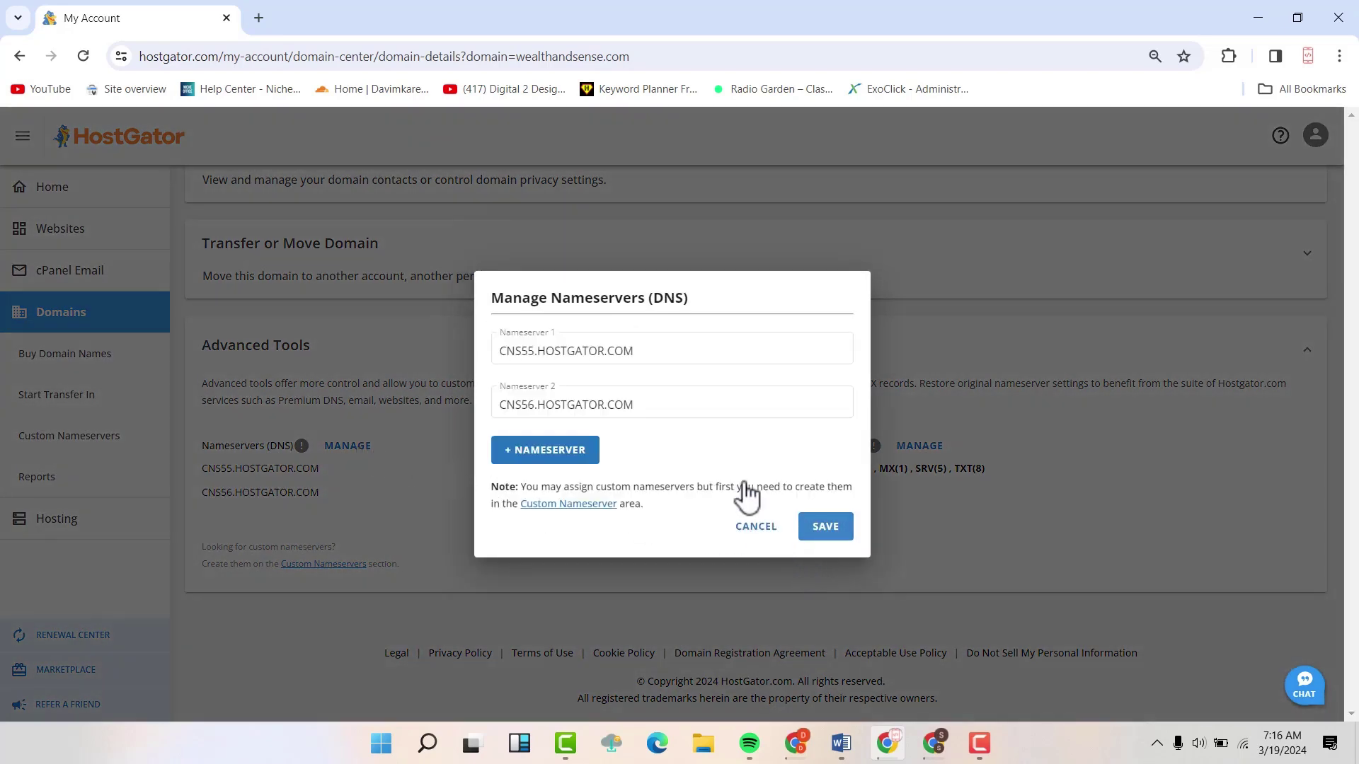
left_click(642, 357)
left_click_drag(641, 356, 492, 359)
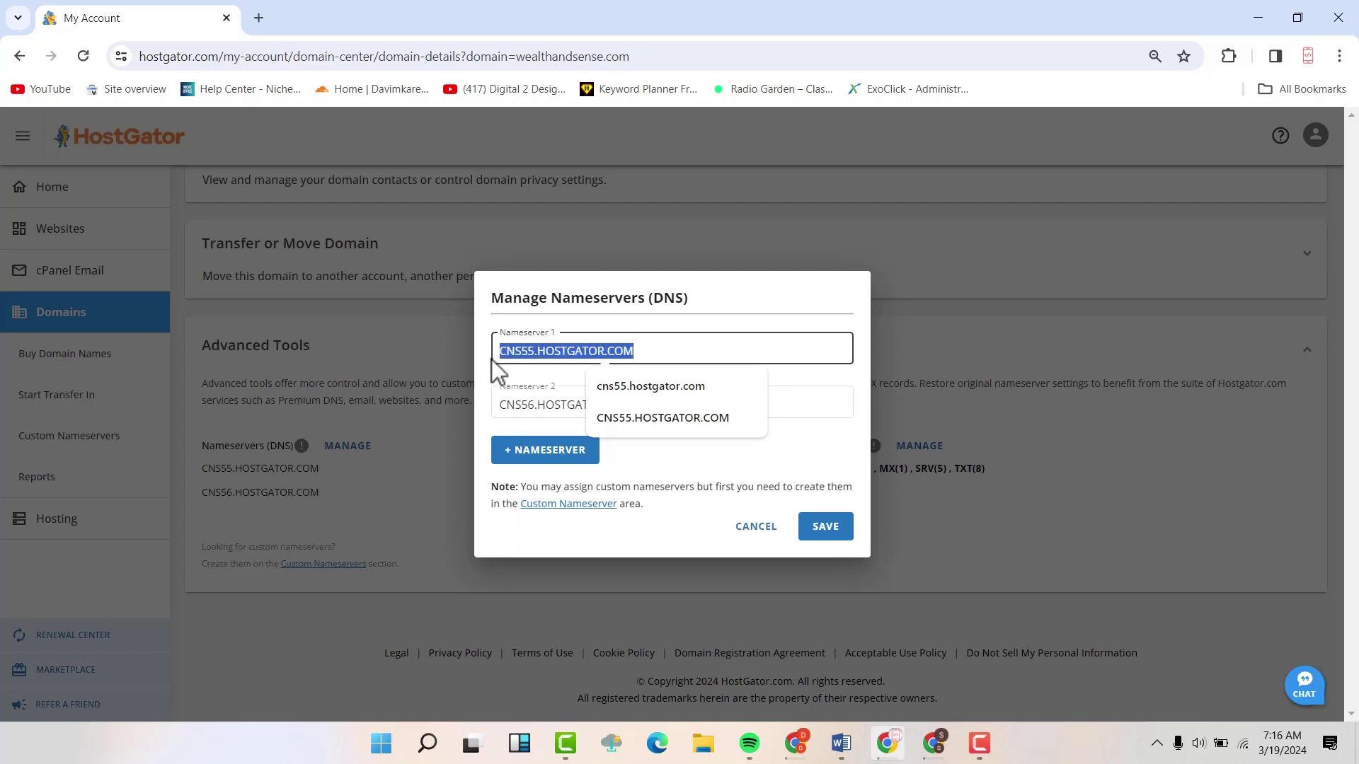
type("ns1.dns-parking.com")
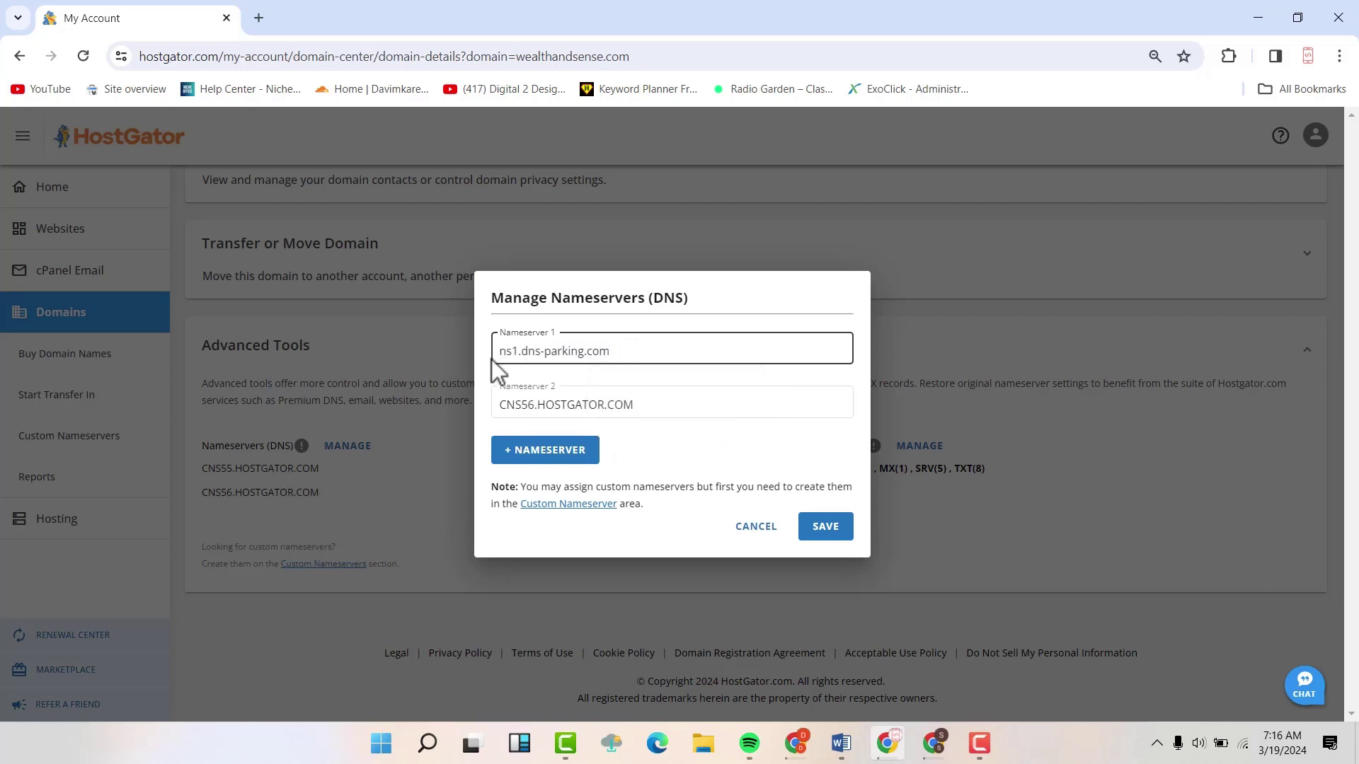
left_click_drag(652, 411, 493, 407)
key("BackSpace")
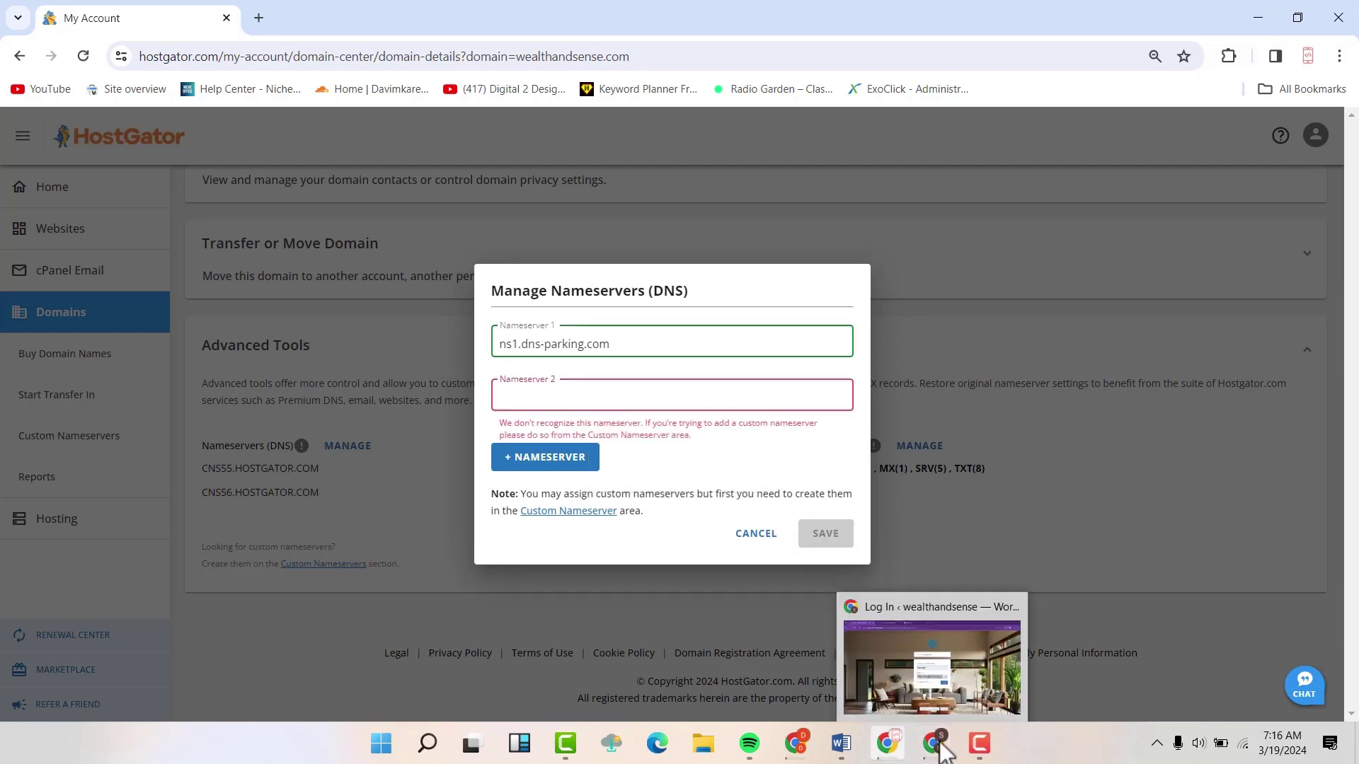
- Copy ns2.dns-parking.com from Hostinger and paste it into the Nameserver 2 field
left_click(796, 745)
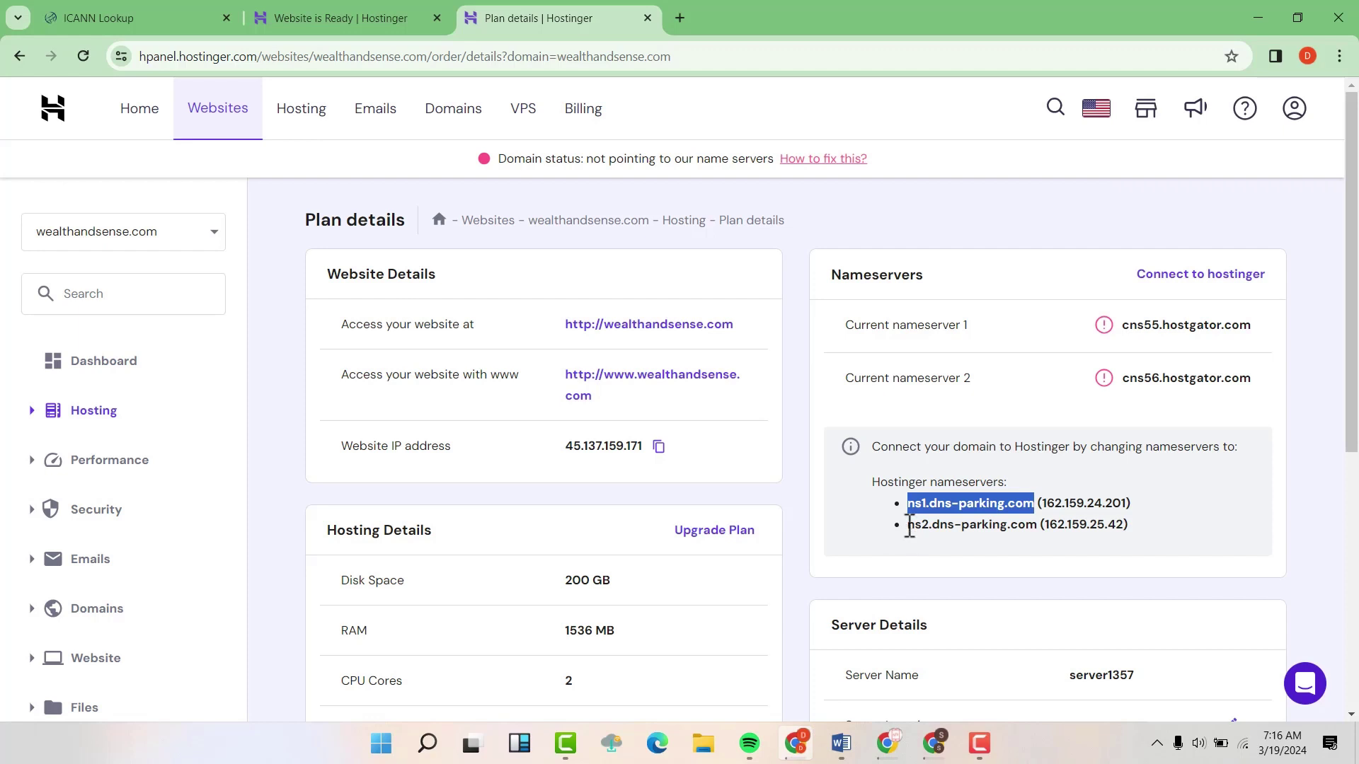
left_click_drag(908, 525, 970, 541)
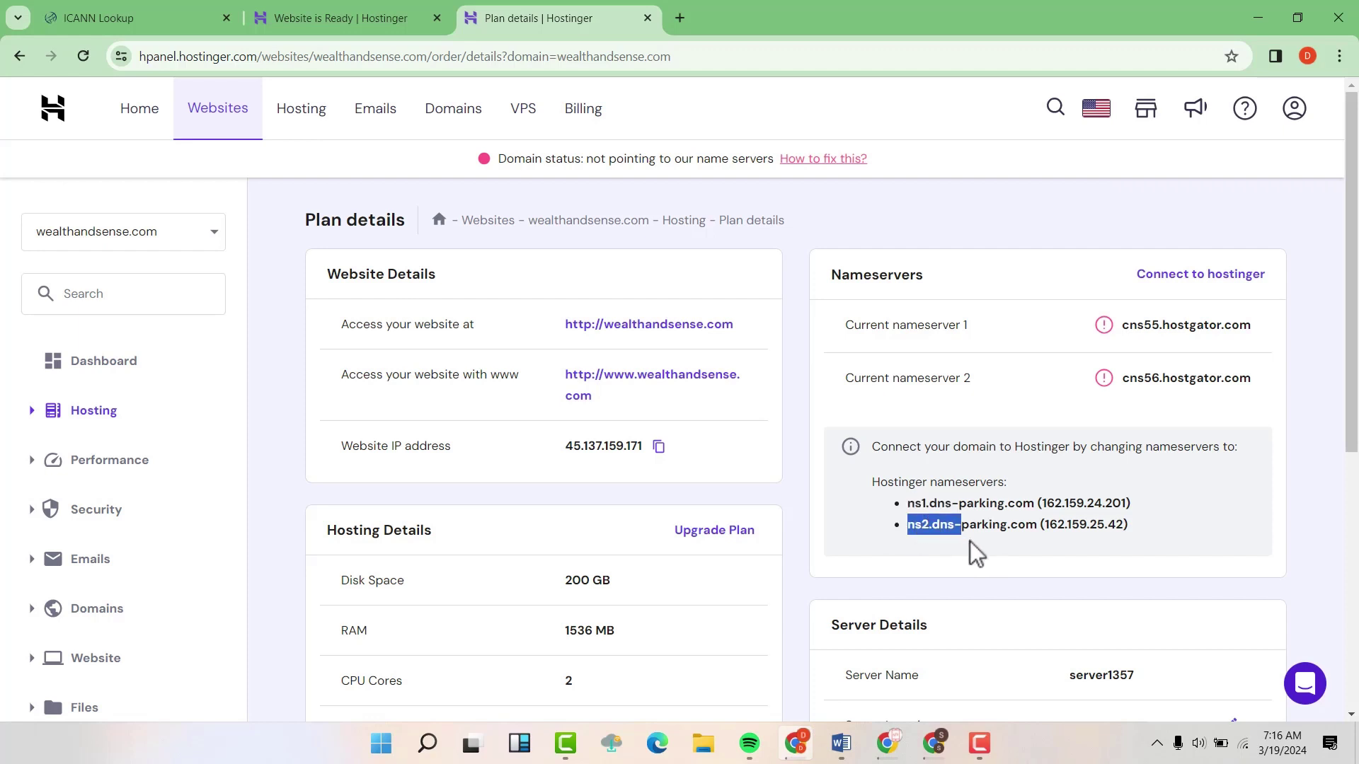
right_click(1033, 536)
left_click(1058, 344)
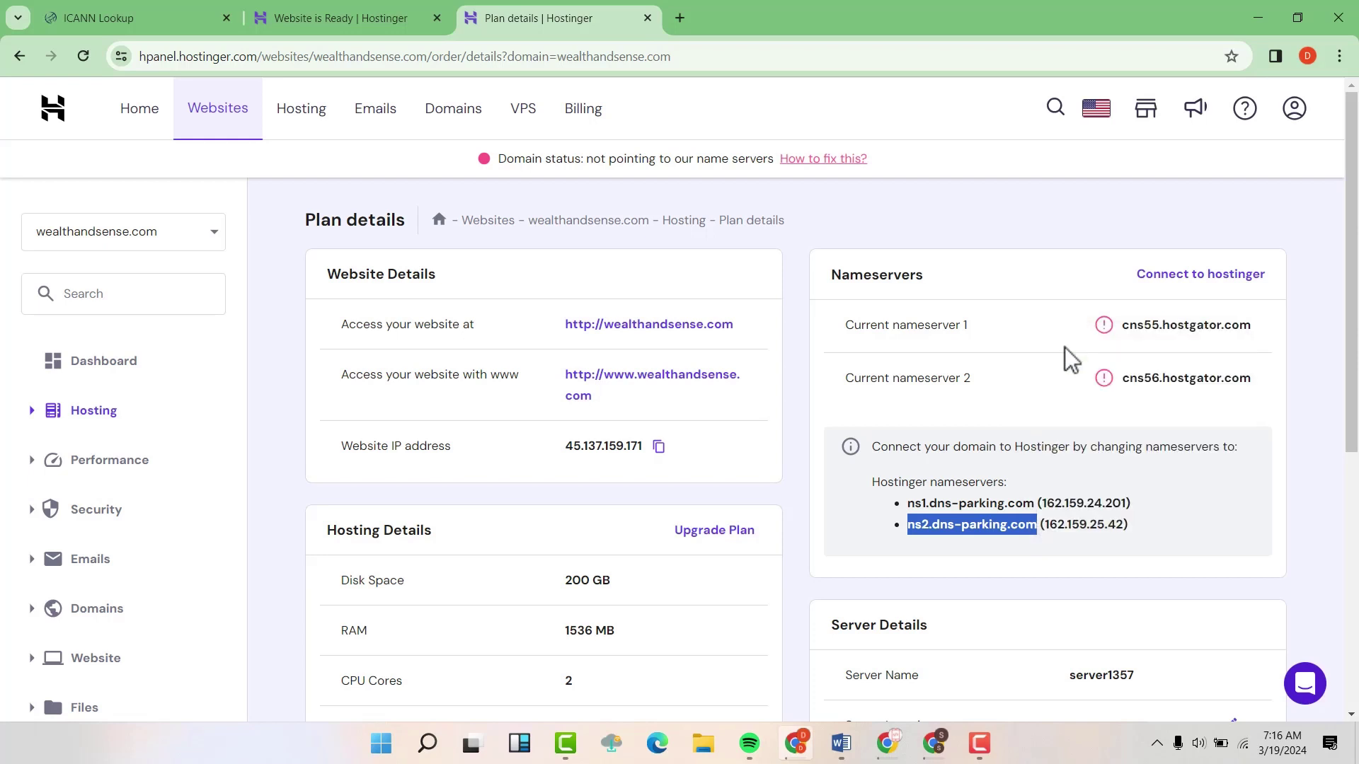
left_click(900, 748)
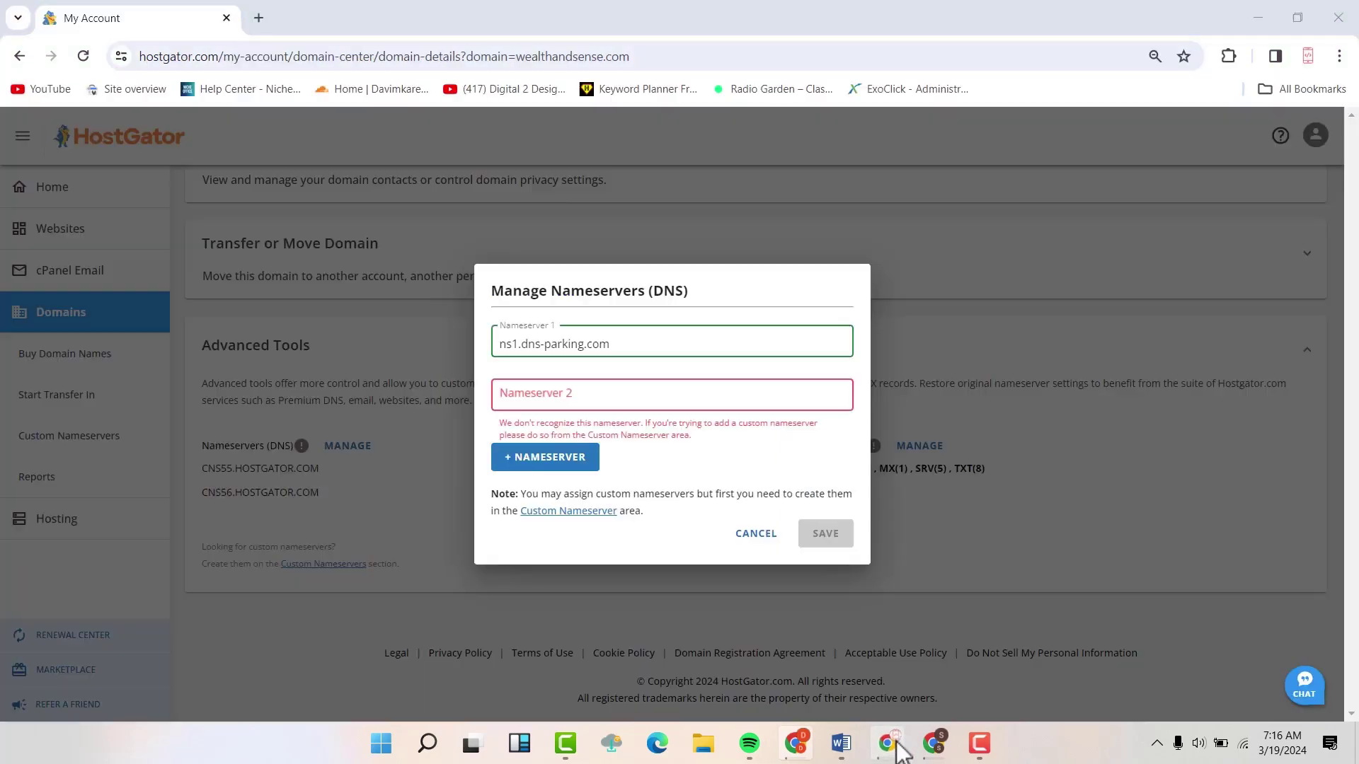
left_click(605, 388)
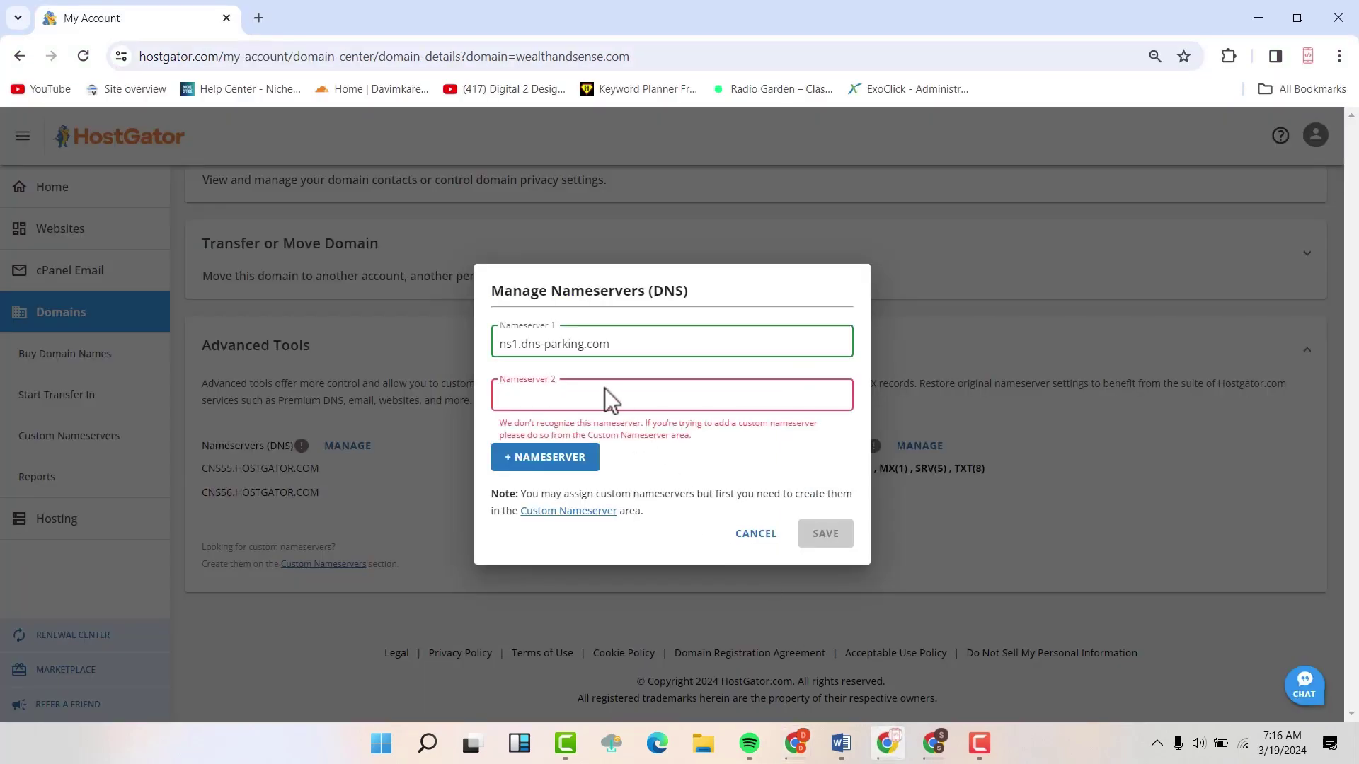
key("ctrl+v")
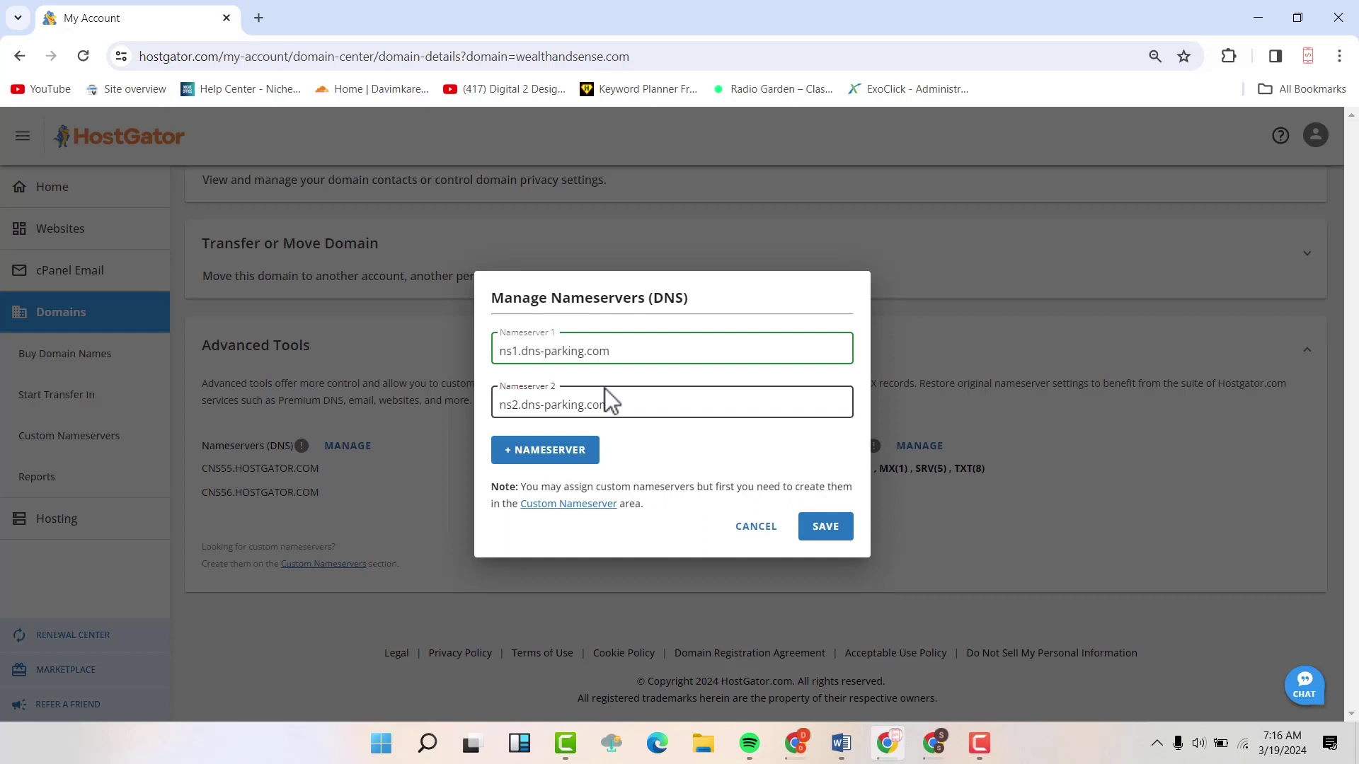
- Save the dns-parking.com nameservers, then reload and expand Advanced Tools to verify them
left_click(826, 529)
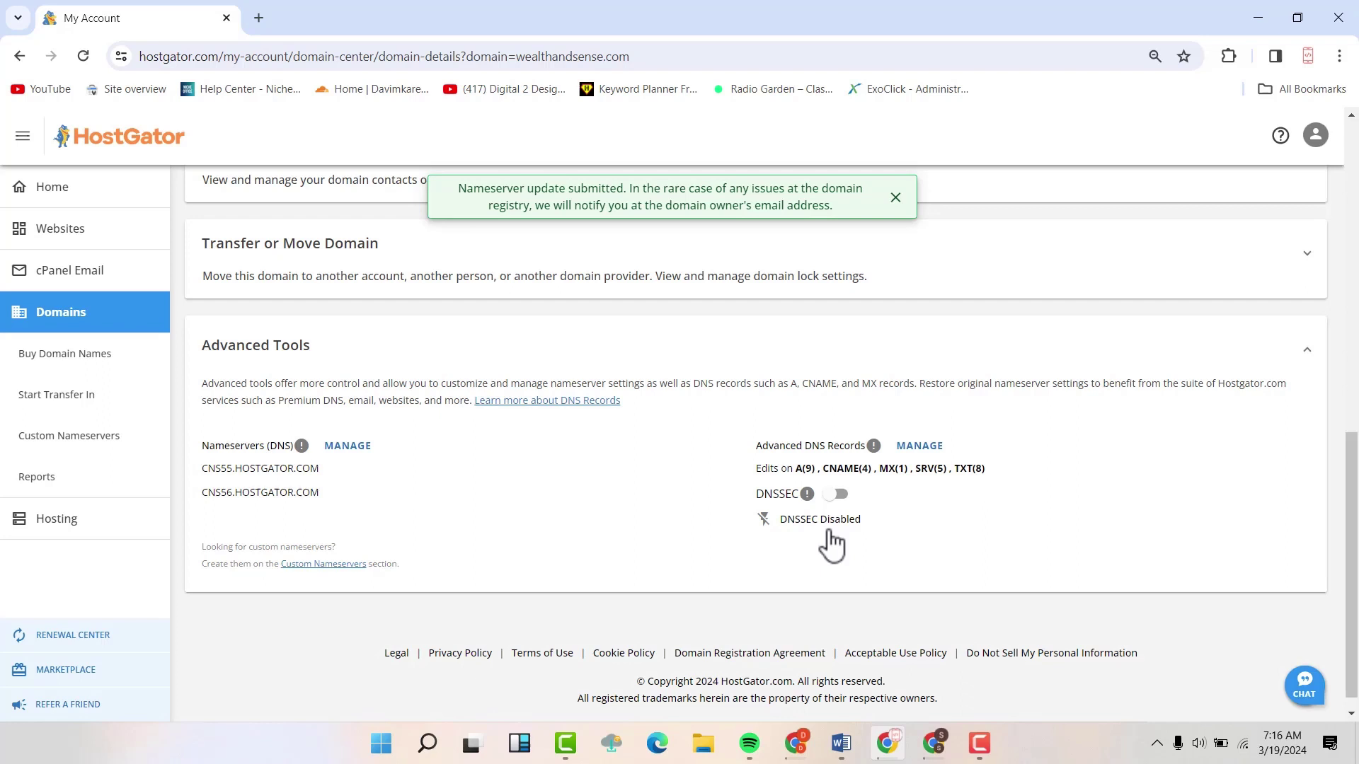
left_click(83, 57)
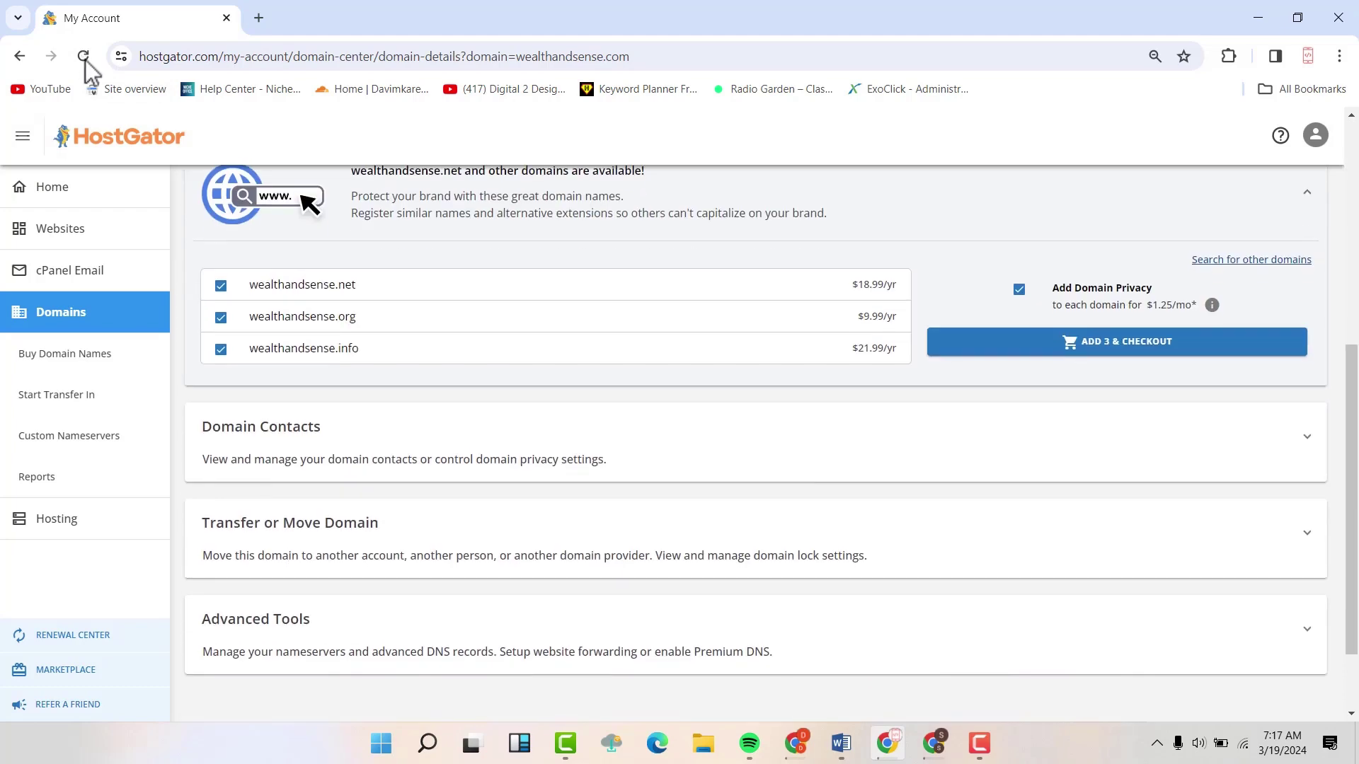
left_click(413, 530)
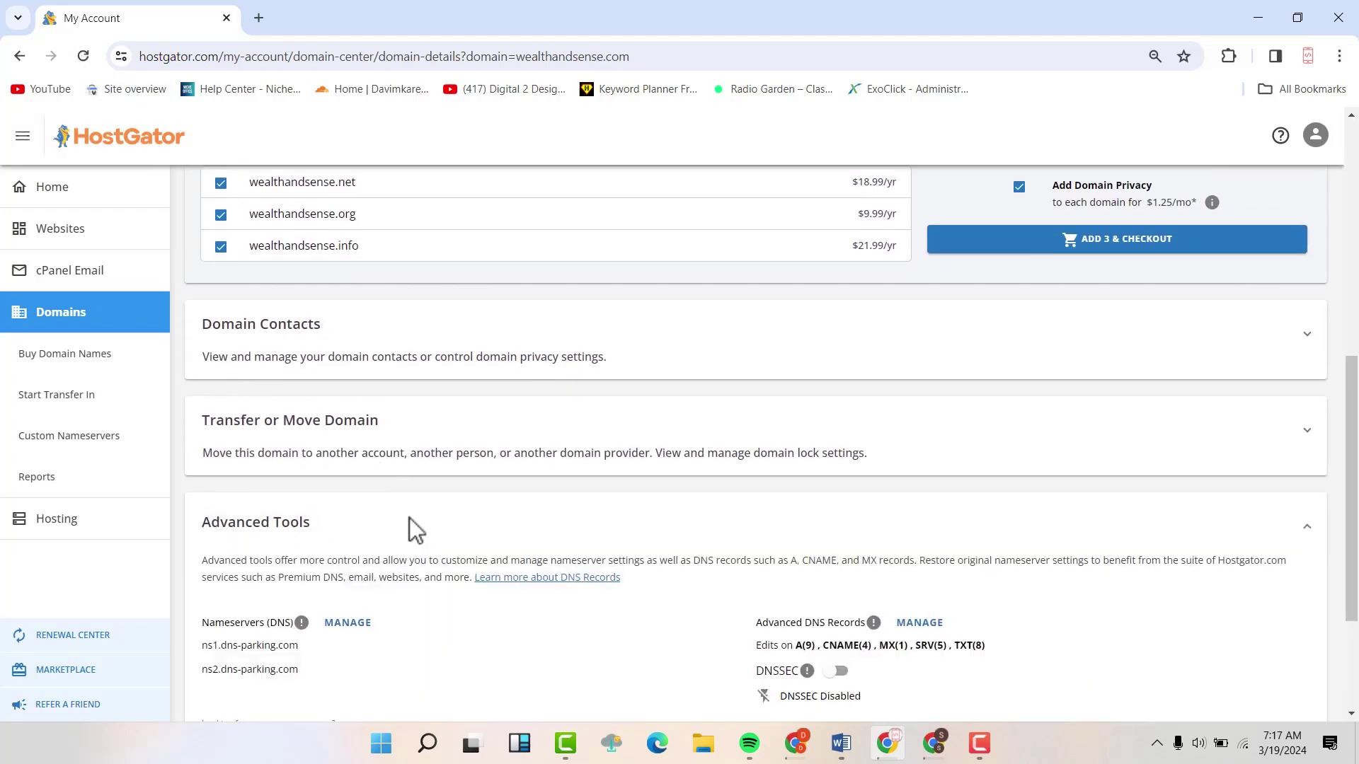
scroll(415, 531, "down", 1)
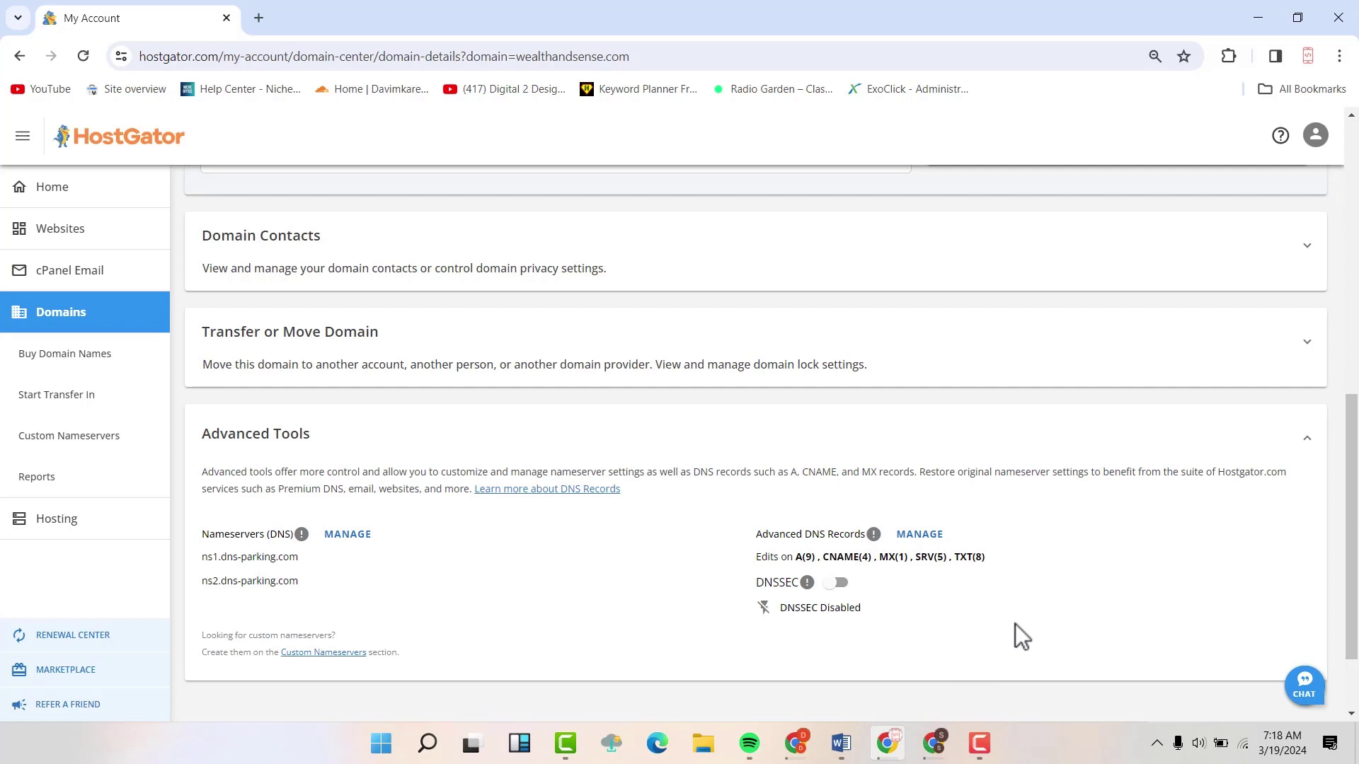
- Return to Hostinger hPanel and show the Websites list with wealthandsense.com
left_click(796, 745)
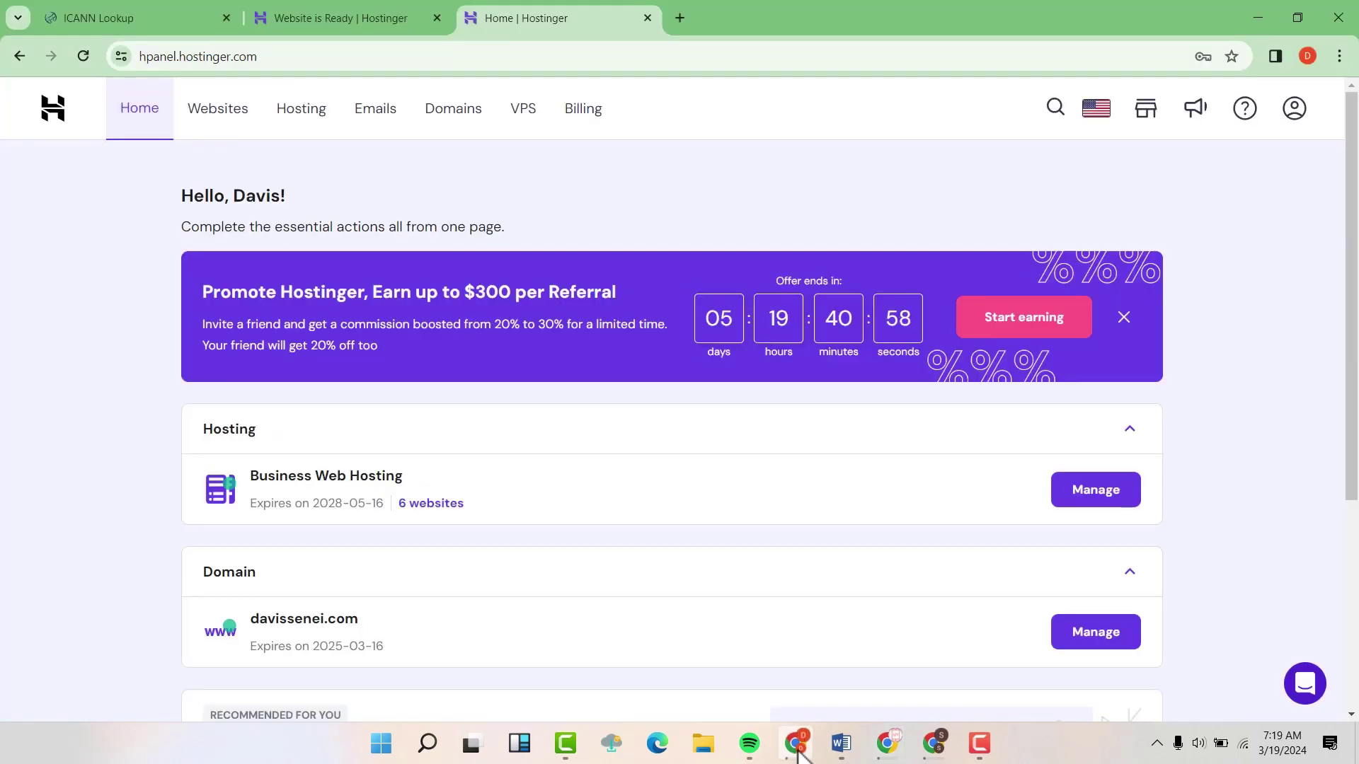
left_click(243, 119)
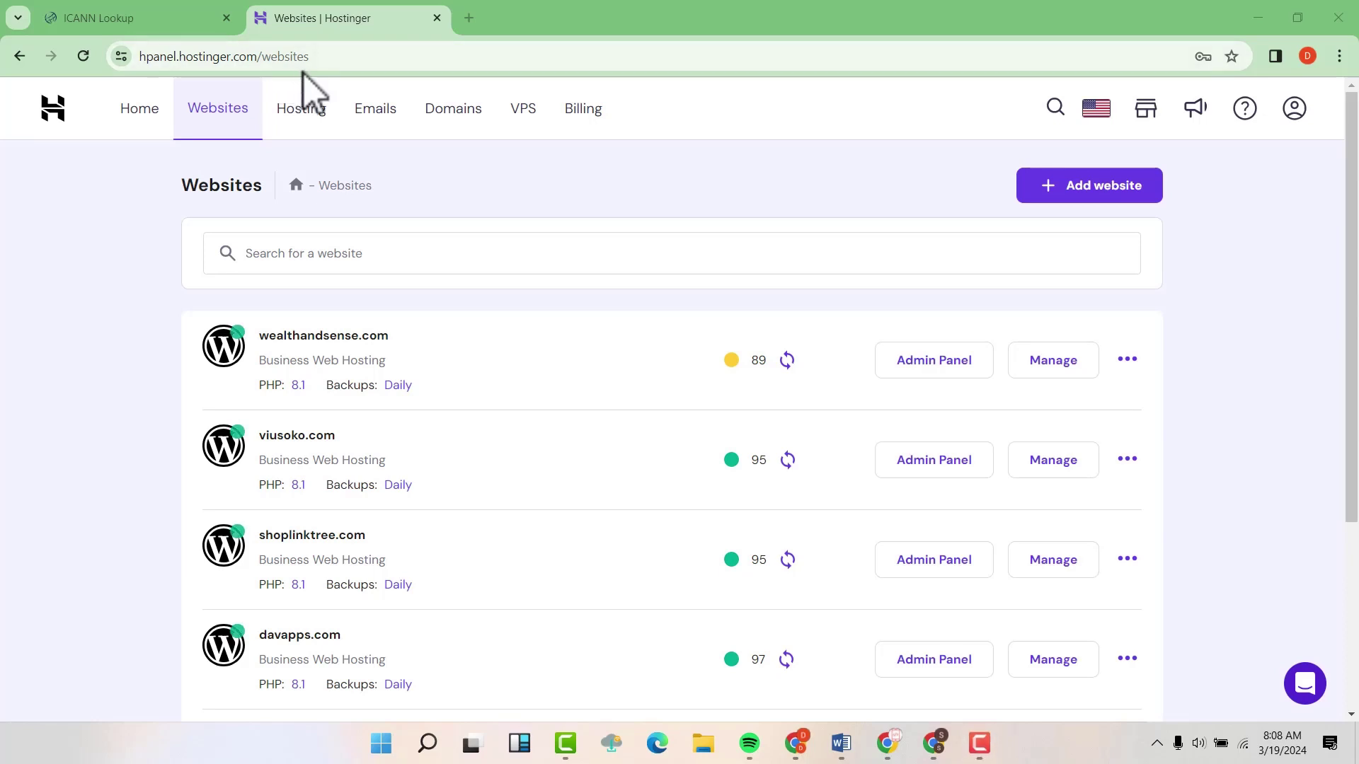
- Load wealthandsense.com/wp-admin in a new tab and log in with the saved credentials
left_click(471, 23)
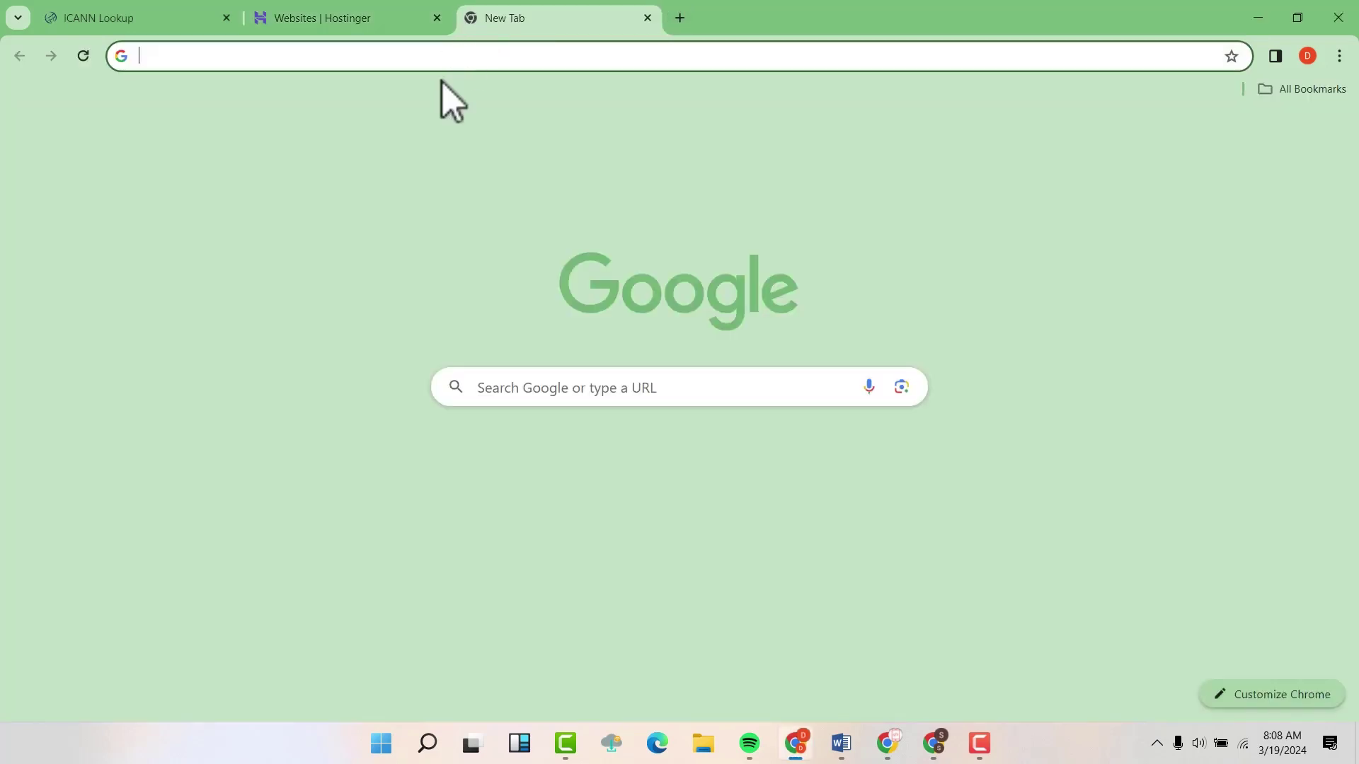
type("https://wealthandsense.com/")
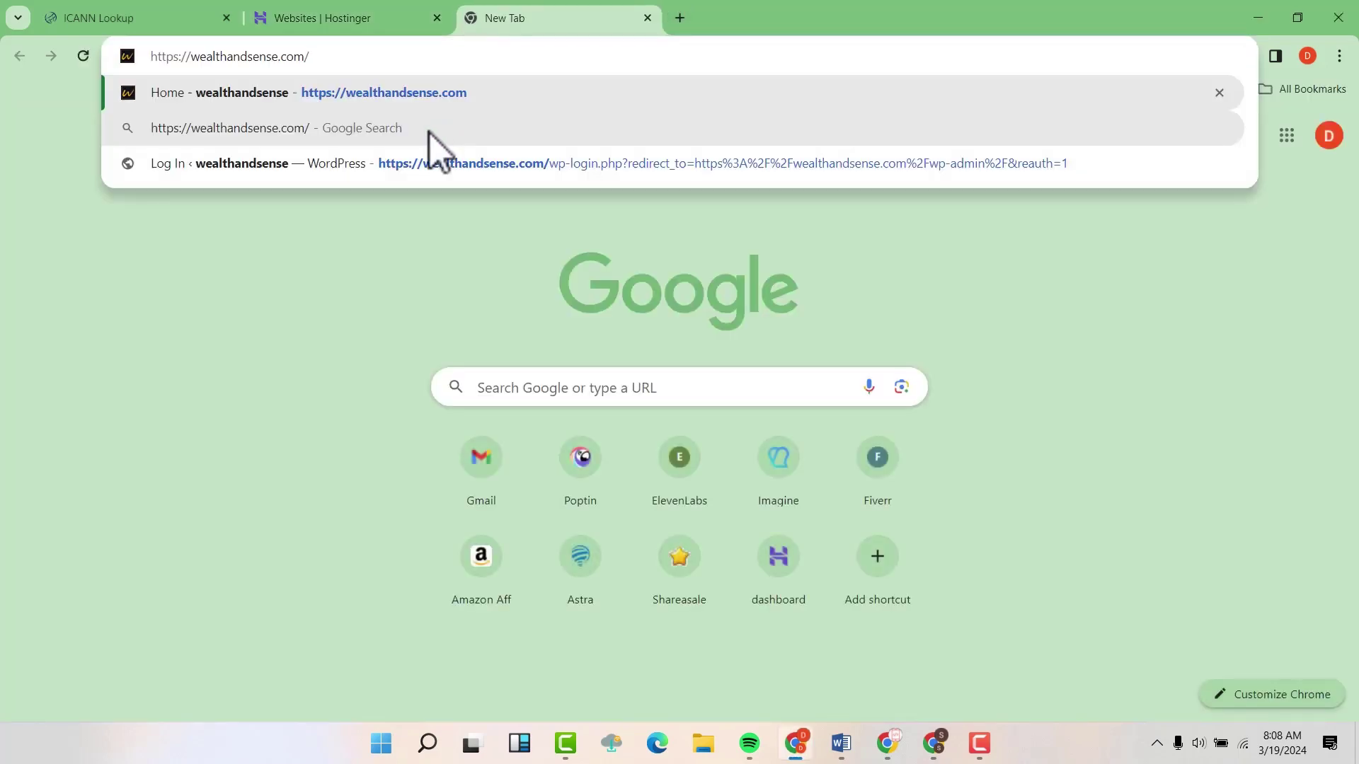
type("w")
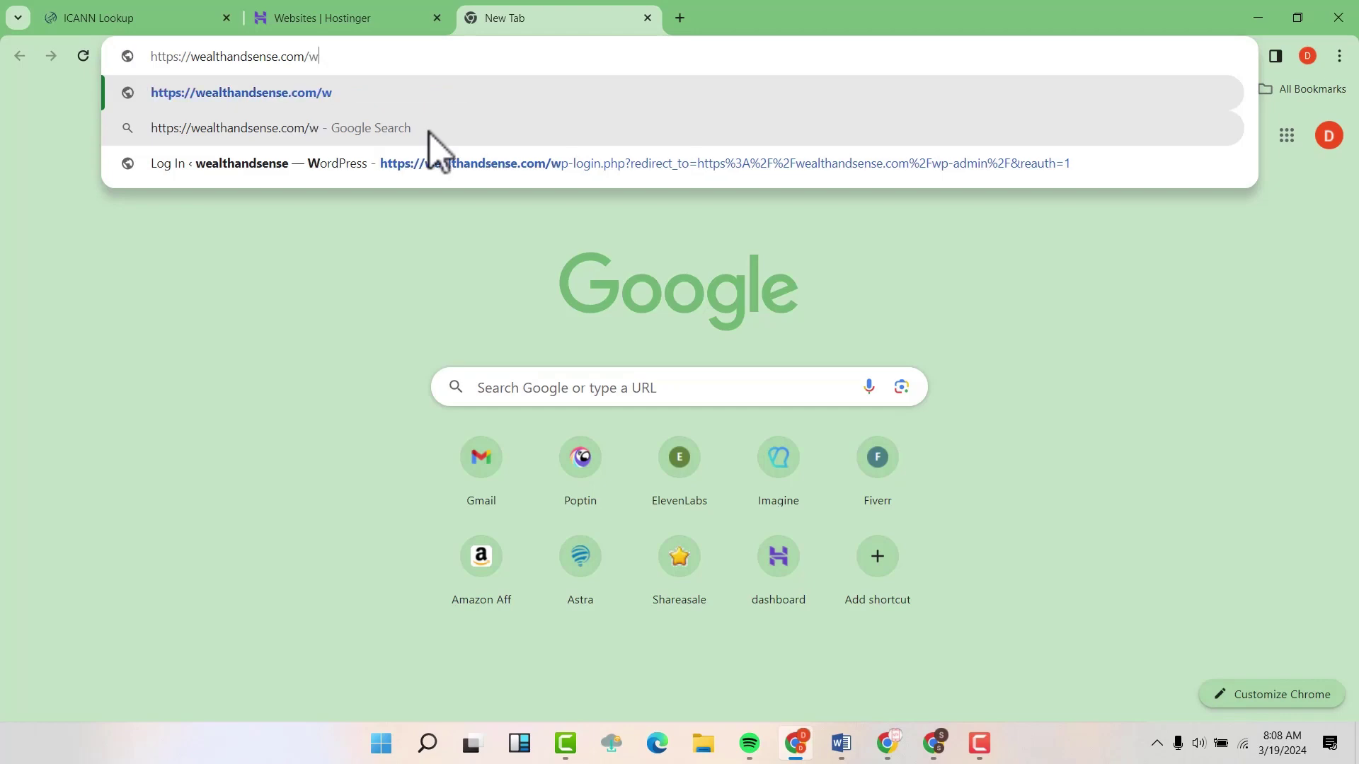
type("p-admin")
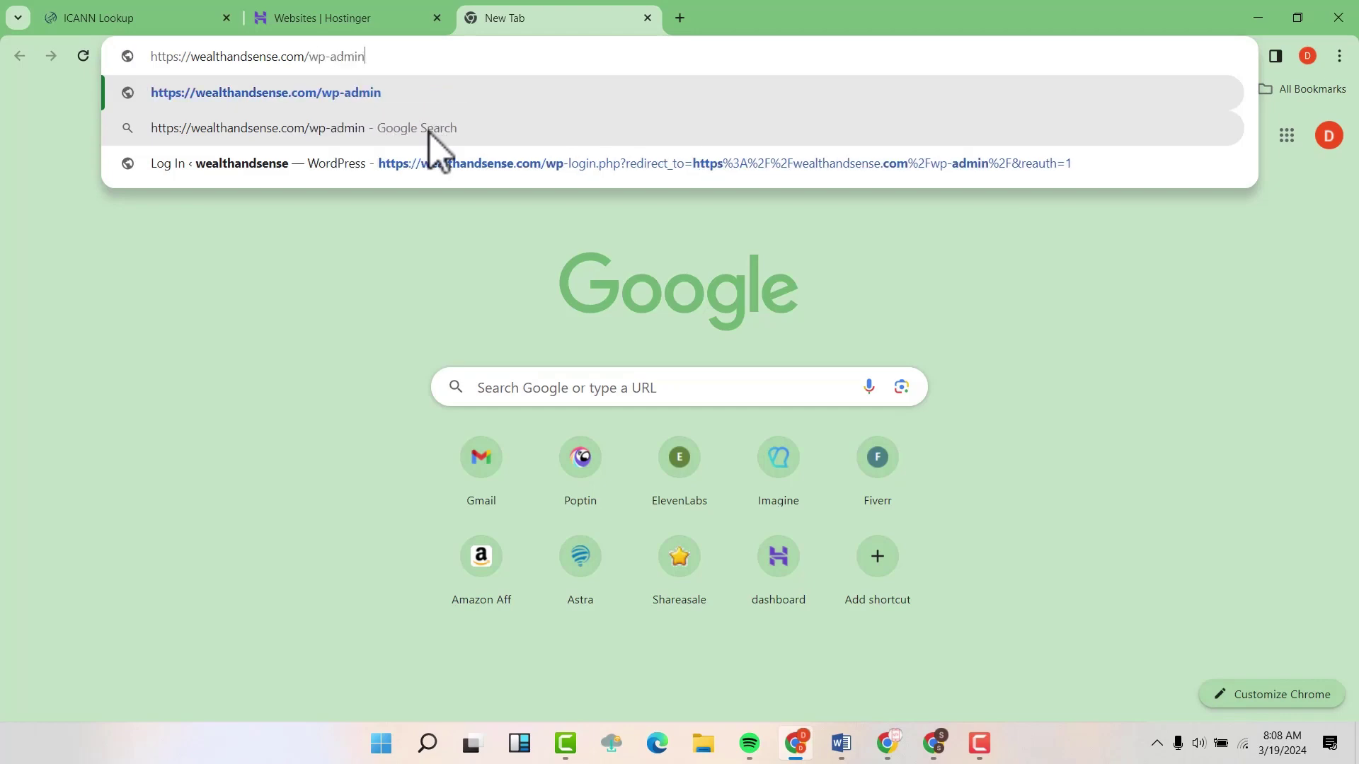
key("Return")
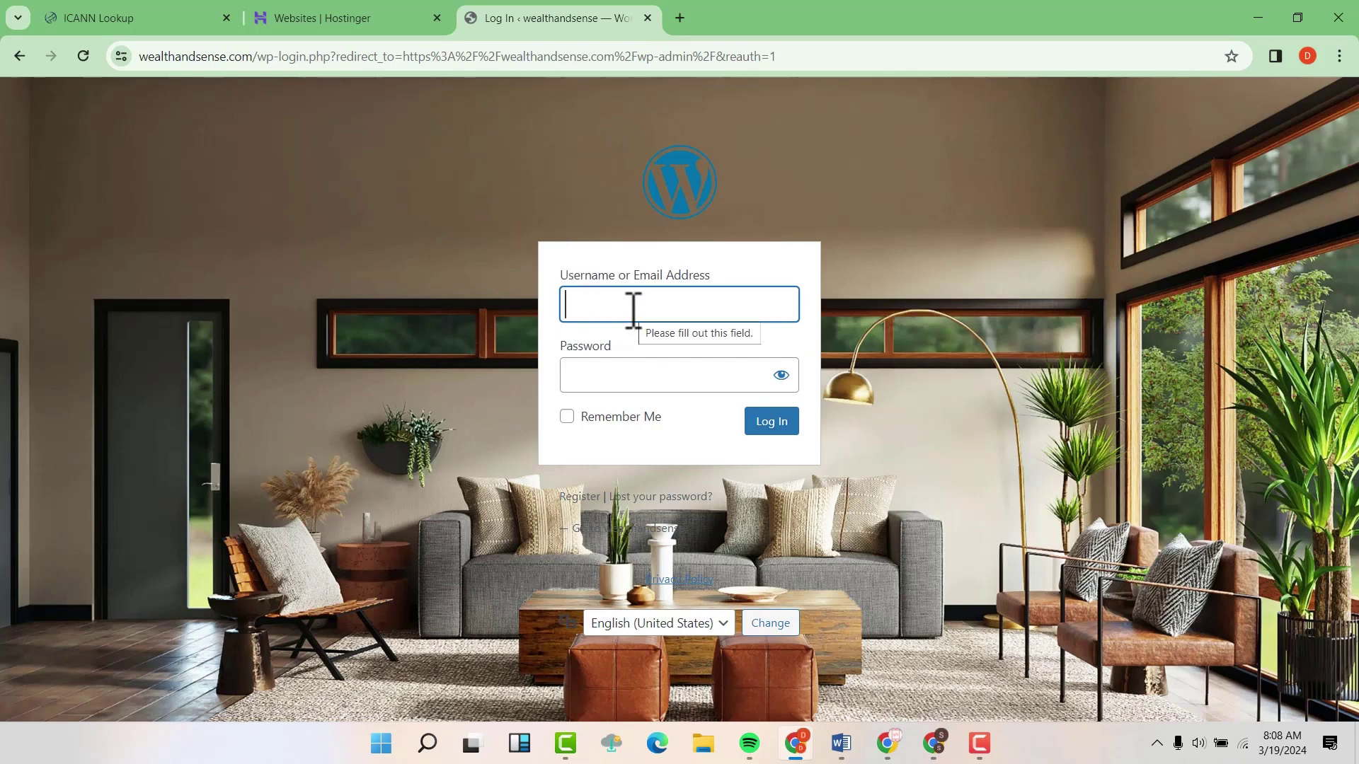
left_click(633, 375)
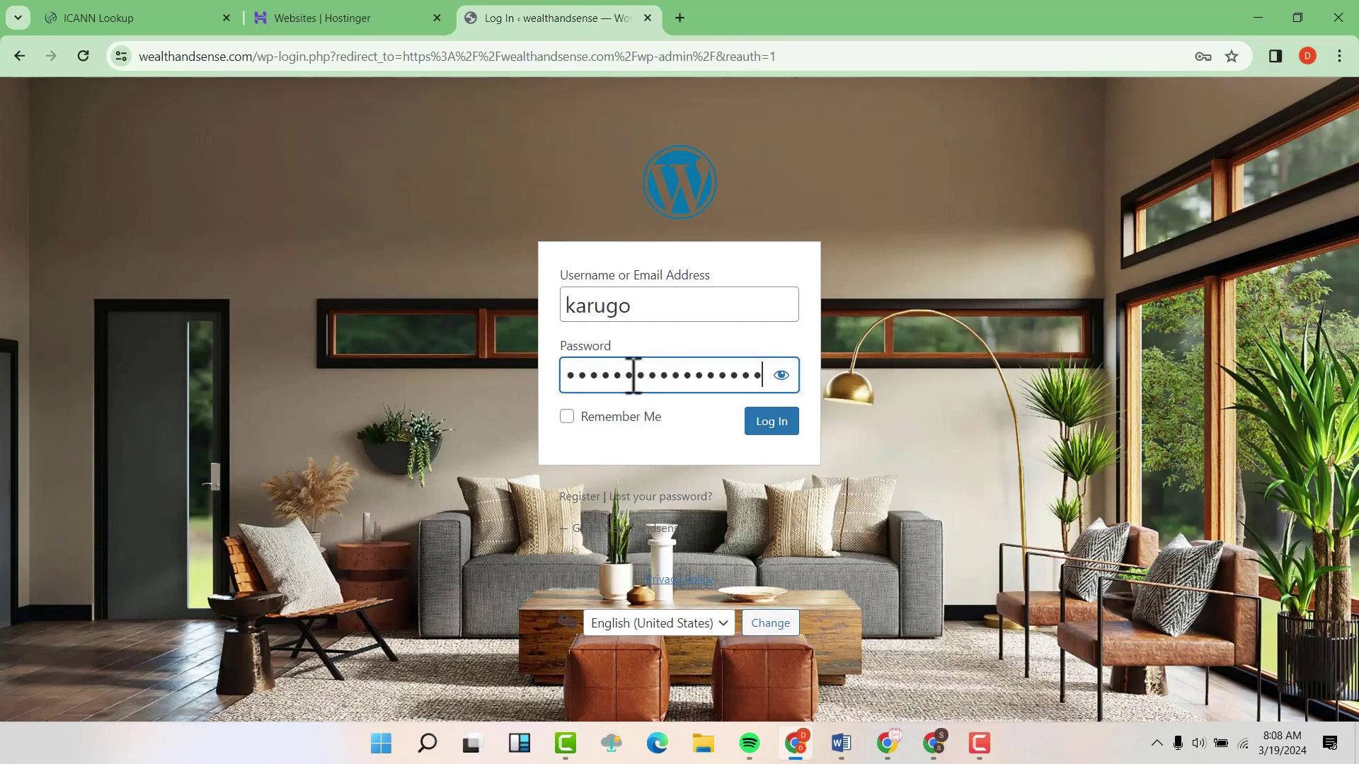
left_click(778, 435)
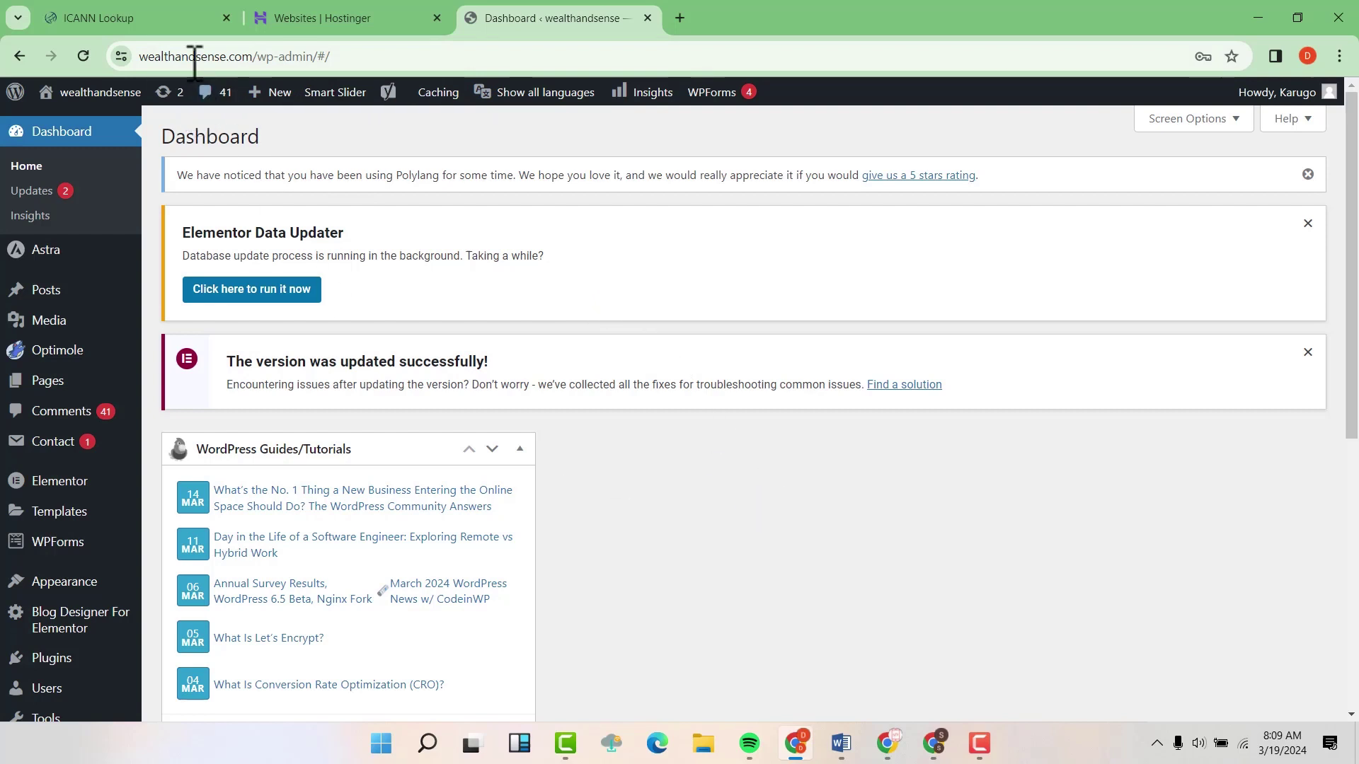
- Re-run the ICANN lookup for wealthandsense.com and verify nameservers NS1.DNS-PARKING.COM and NS2.DNS-PARKING.COM
left_click(256, 56)
left_click_drag(255, 57, 109, 47)
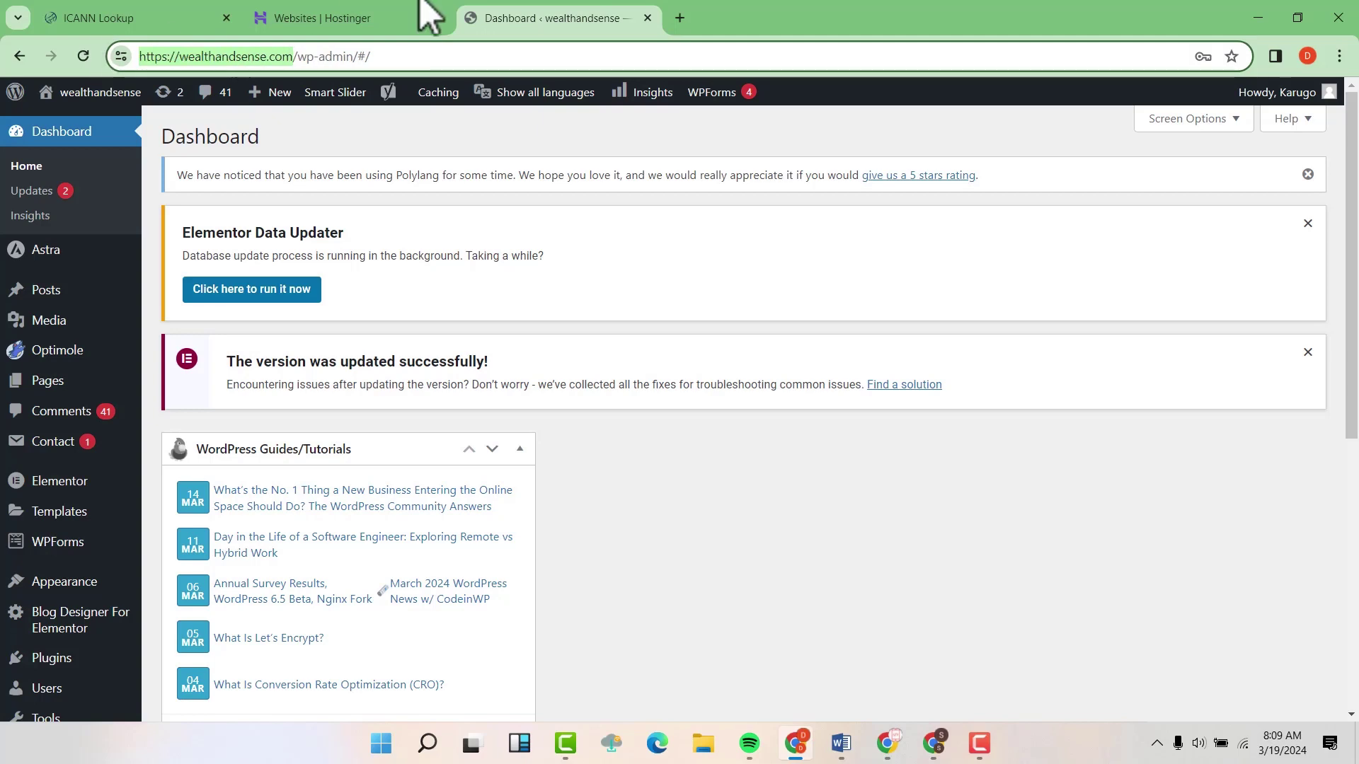
left_click(85, 7)
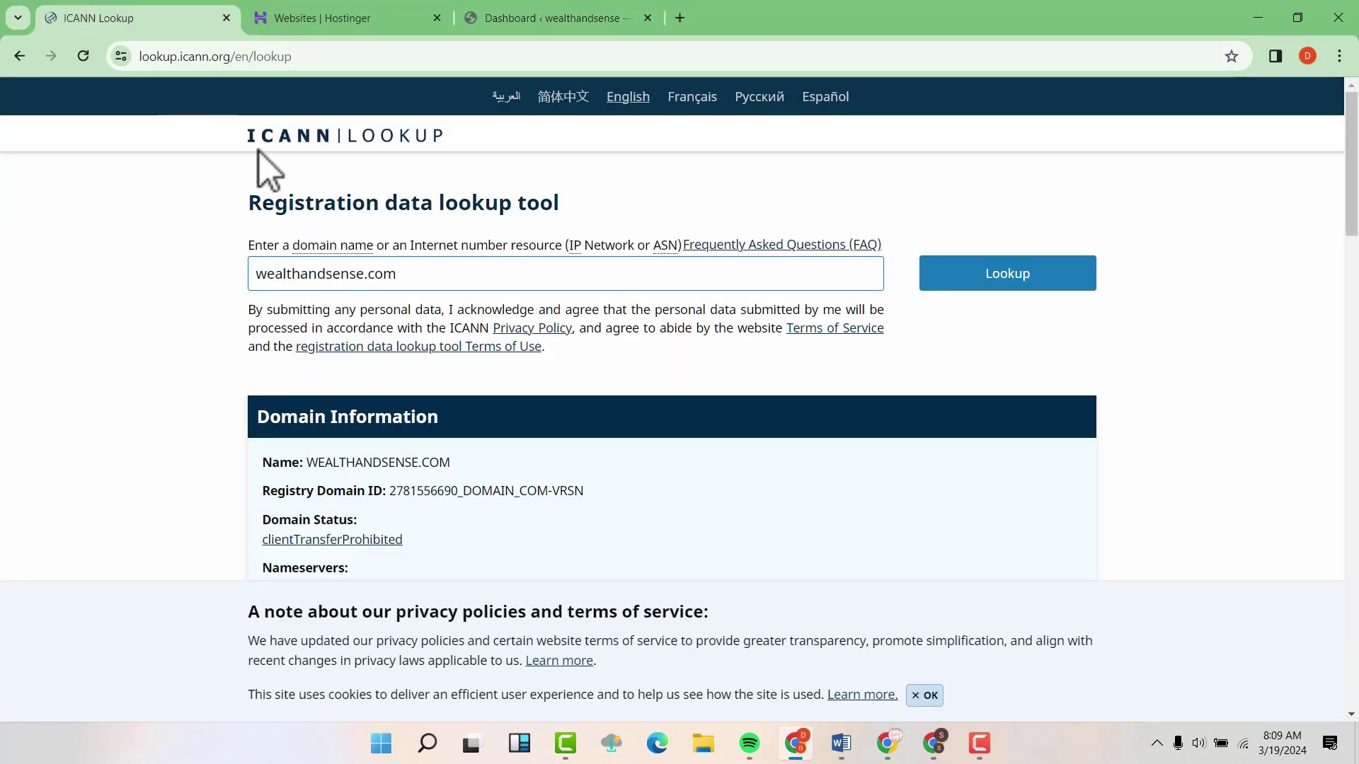
left_click(416, 278)
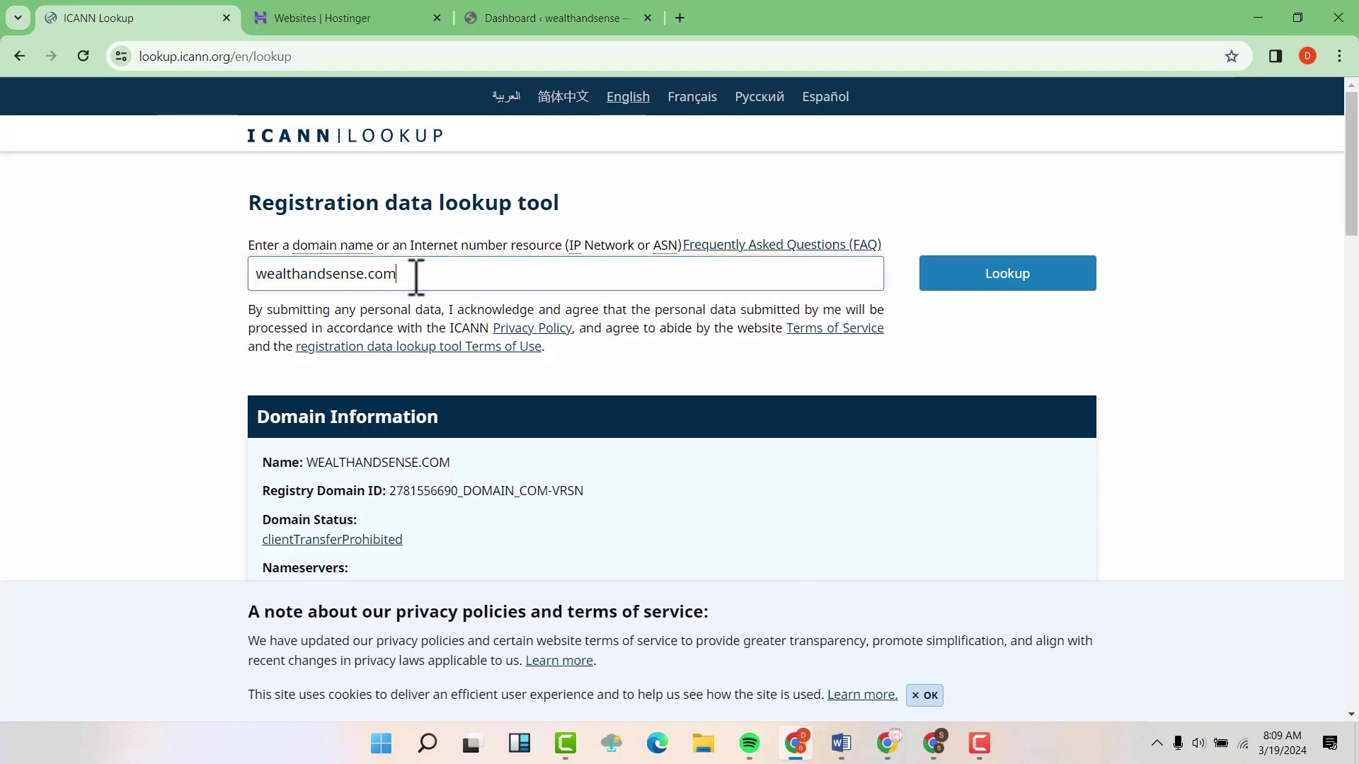
left_click_drag(416, 274, 236, 283)
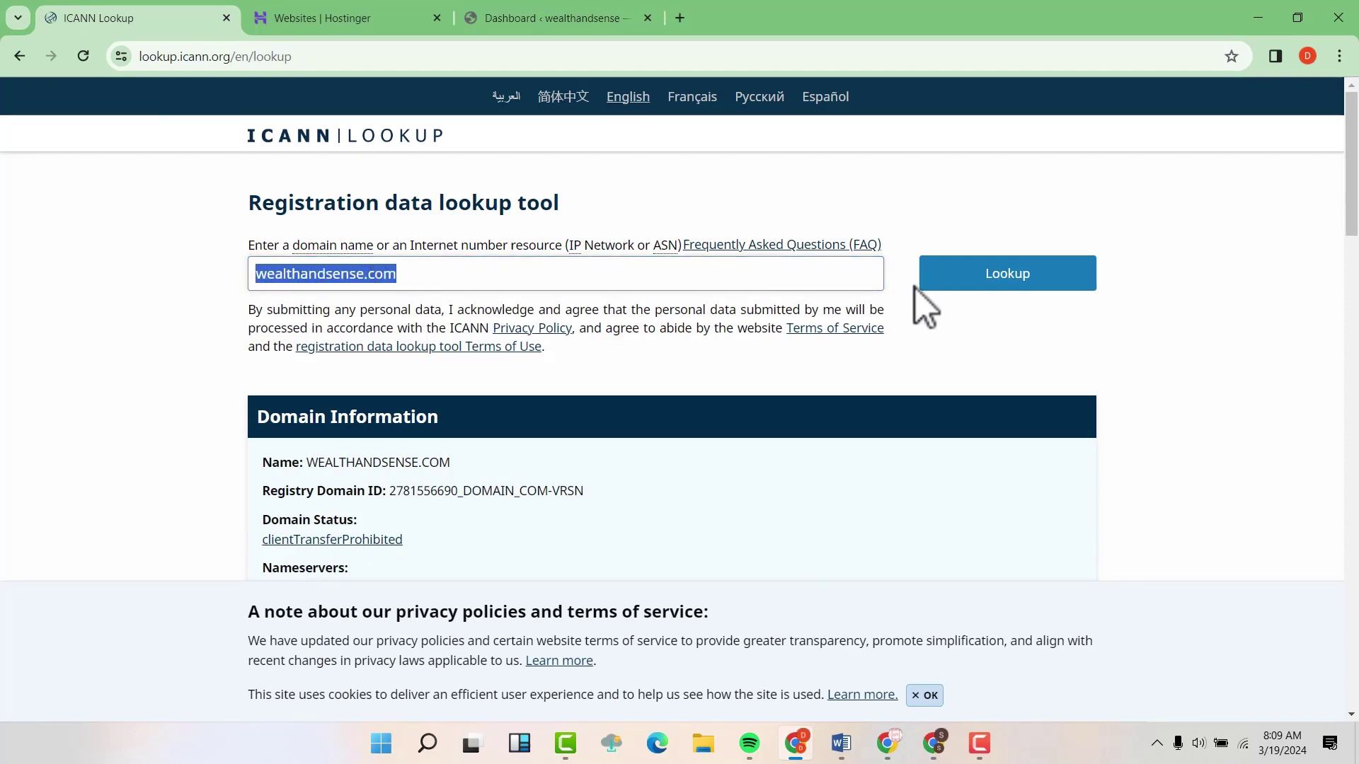
left_click(1019, 297)
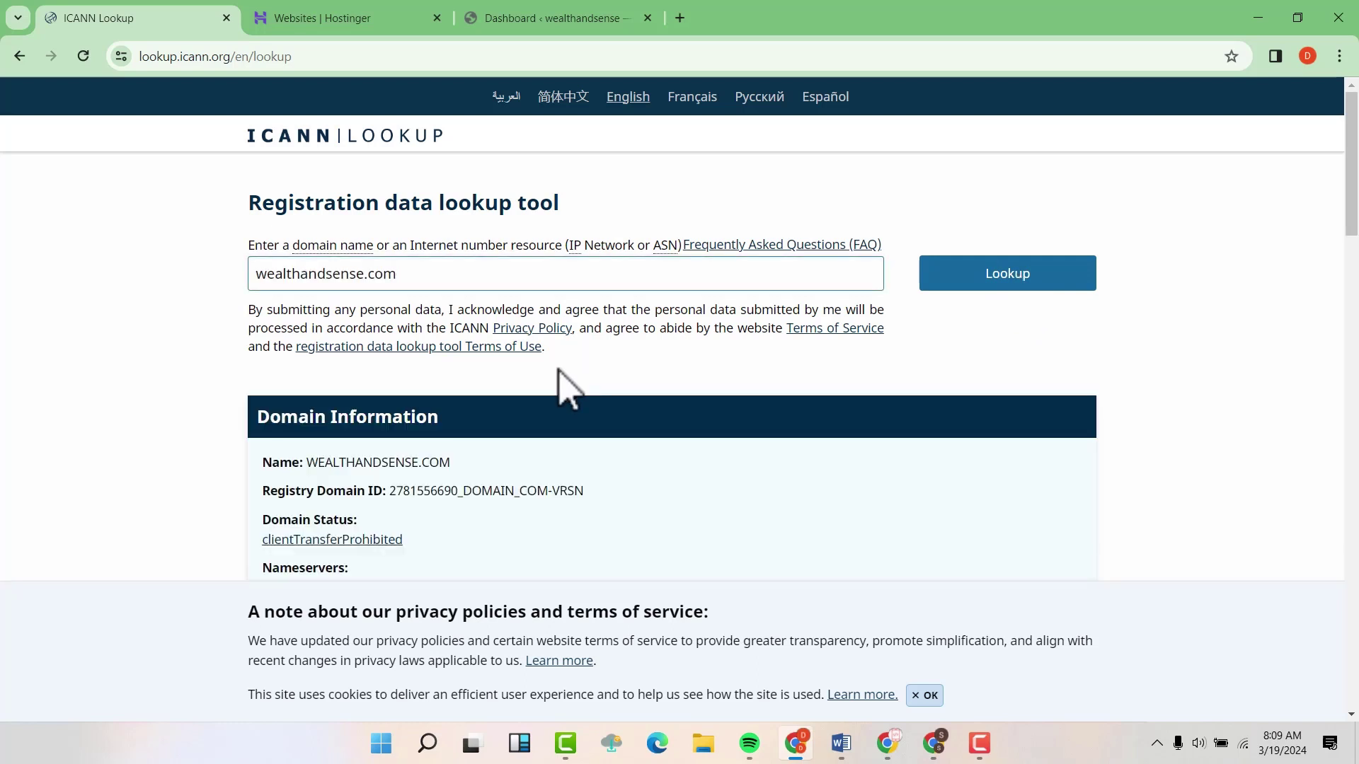
scroll(562, 400, "down", 1)
scroll(551, 382, "down", 2)
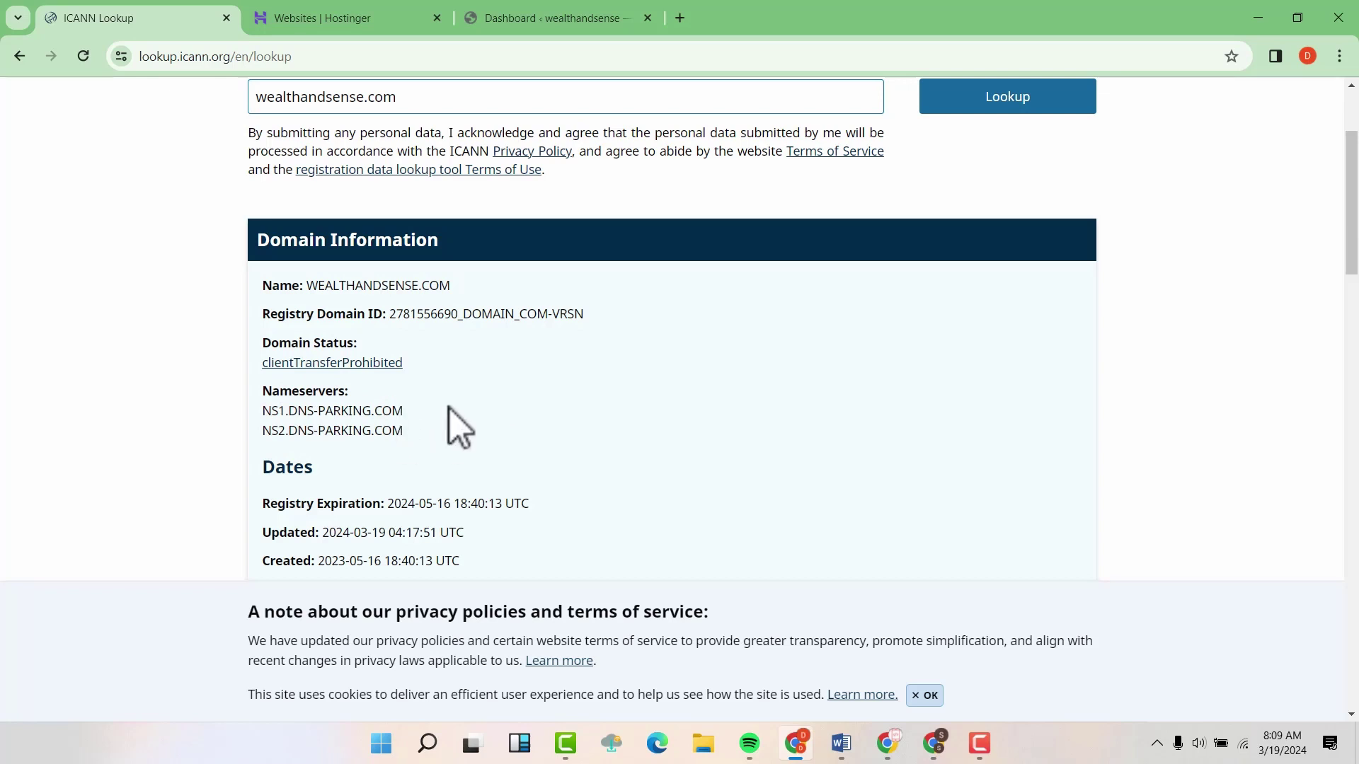
- Go back to the Hostinger Websites page, where wealthandsense.com is listed first
left_click(366, 9)
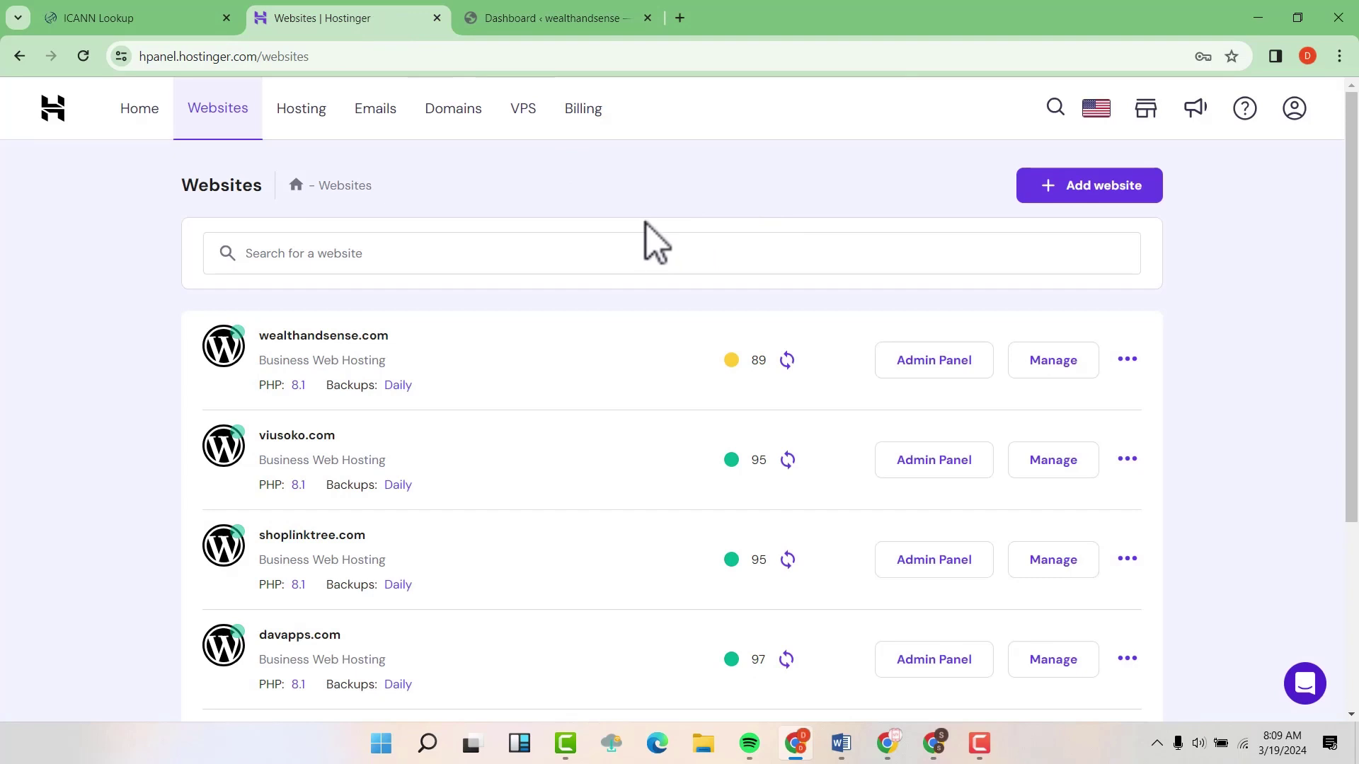